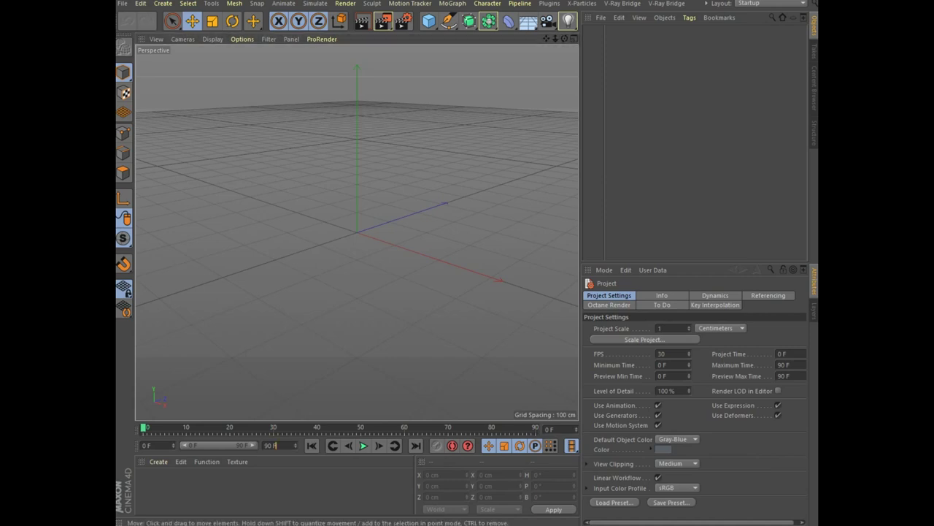
# - Set the animation end frame to 300 so the timeline runs 0–300
pyautogui.doubleClick(275, 445)
pyautogui.write('6300')
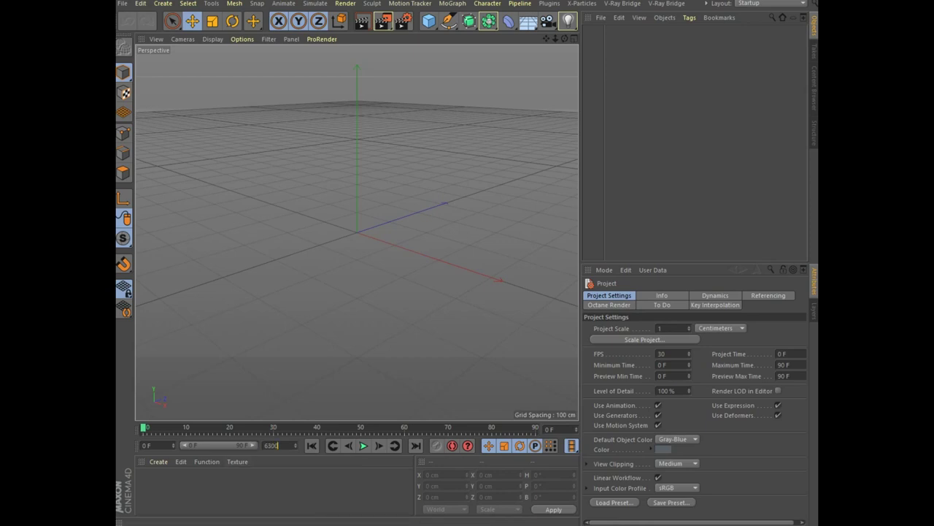
pyautogui.doubleClick(270, 445)
pyautogui.write('300')
pyautogui.press('Return')
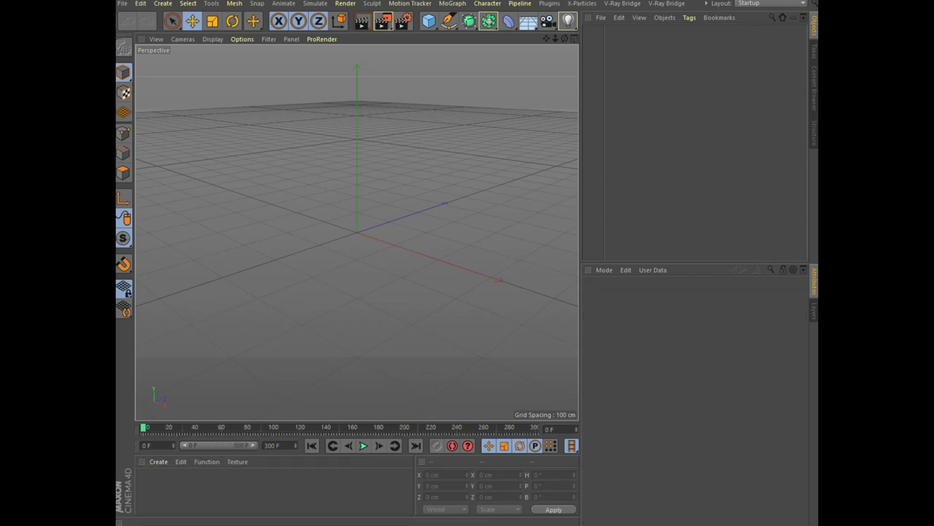
# - Add a cube sized 100 × 100 × 100 cm
pyautogui.click(429, 20)
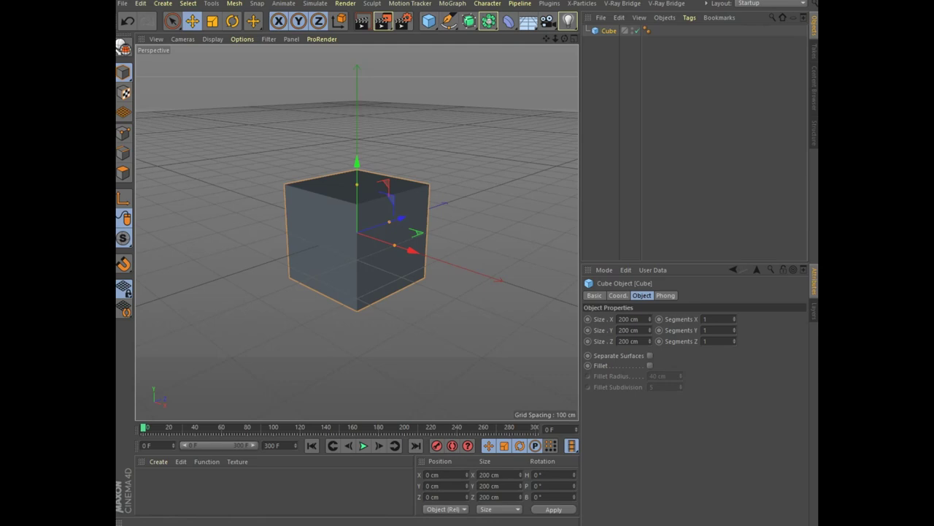
pyautogui.write('100')
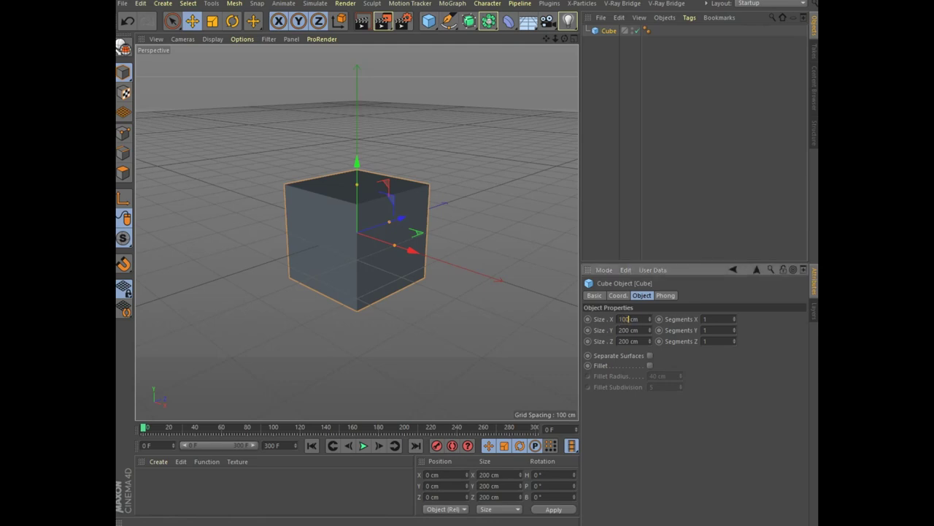
pyautogui.press('Tab')
pyautogui.write('100')
pyautogui.press('Tab')
pyautogui.write('100')
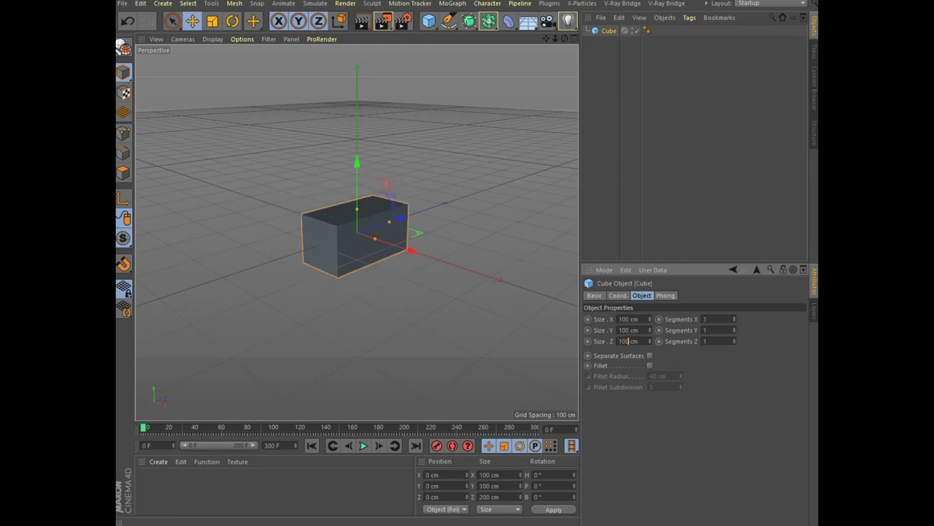
pyautogui.press('Return')
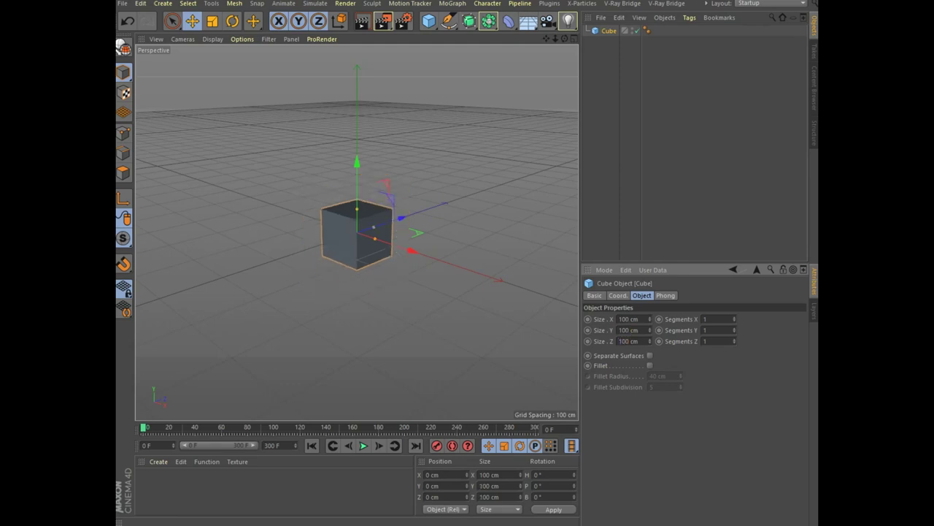
# - Enable Fillet and keyframe the radius at 1 cm on frame 0 and 50 cm on frame 300
pyautogui.click(649, 365)
pyautogui.doubleClick(653, 376)
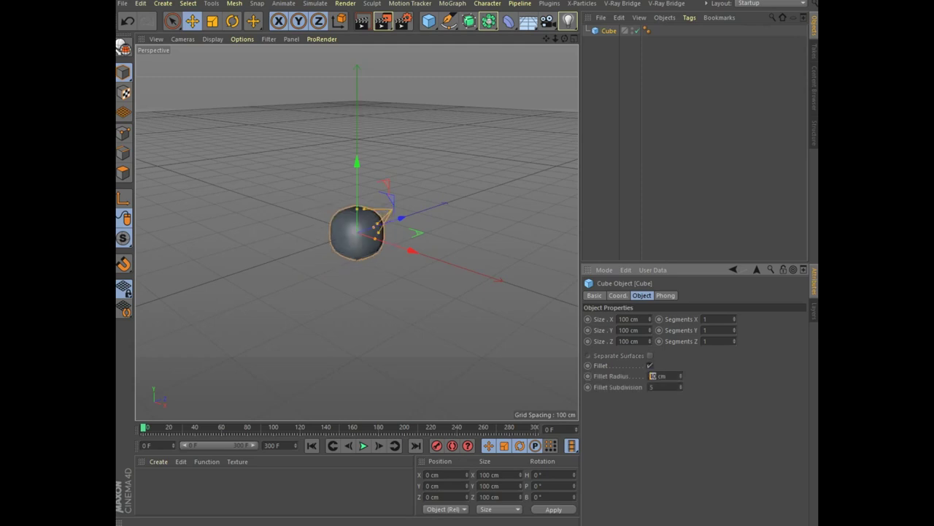
pyautogui.write('1')
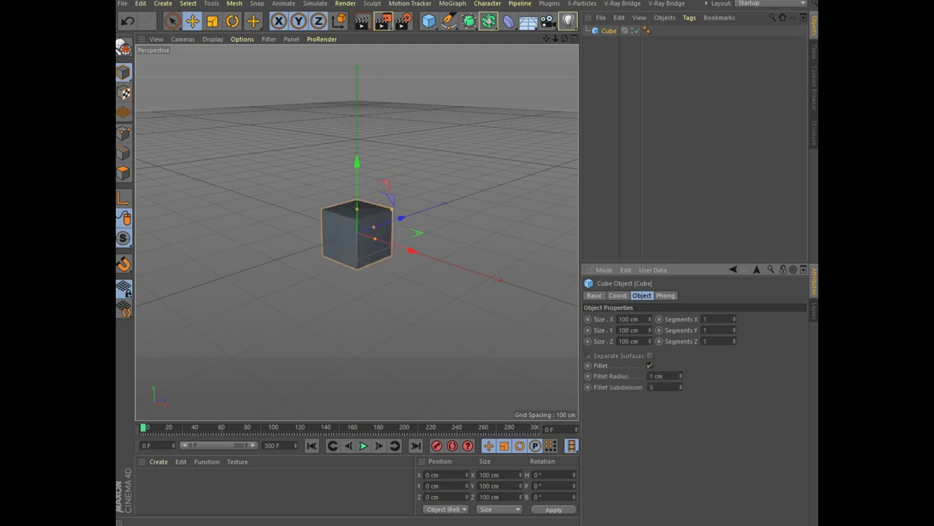
pyautogui.keyDown('ctrl'); pyautogui.click(587, 375); pyautogui.keyUp('ctrl')
pyautogui.press('F8')
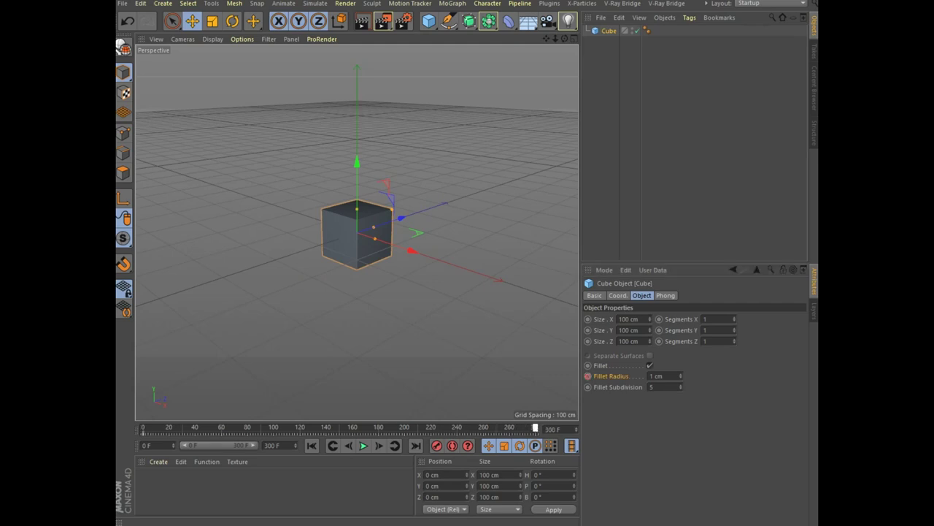
pyautogui.write('50')
pyautogui.press('Return')
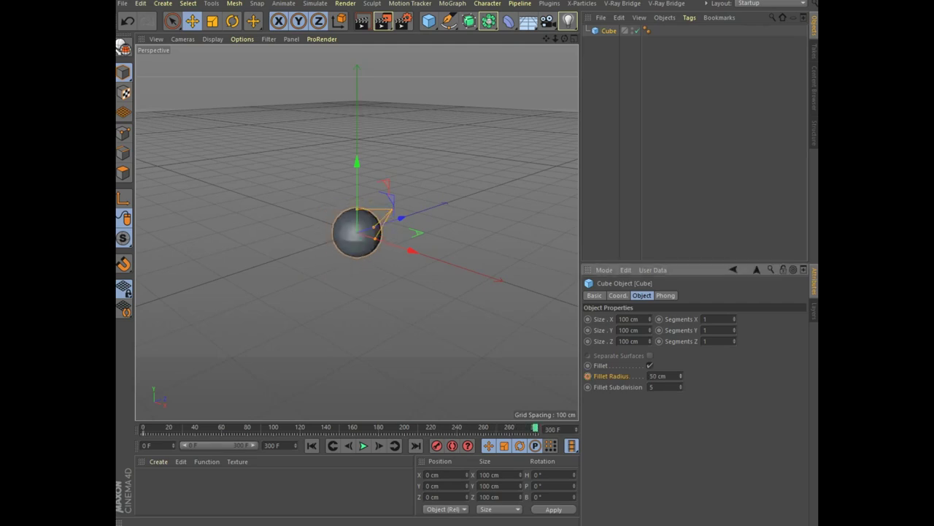
pyautogui.keyDown('ctrl'); pyautogui.click(588, 375); pyautogui.keyUp('ctrl')
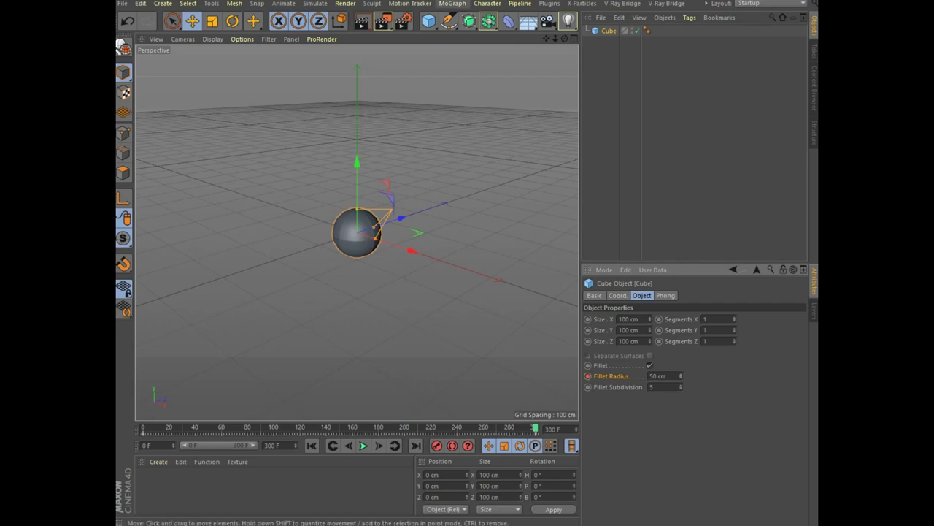
pyautogui.click(312, 445)
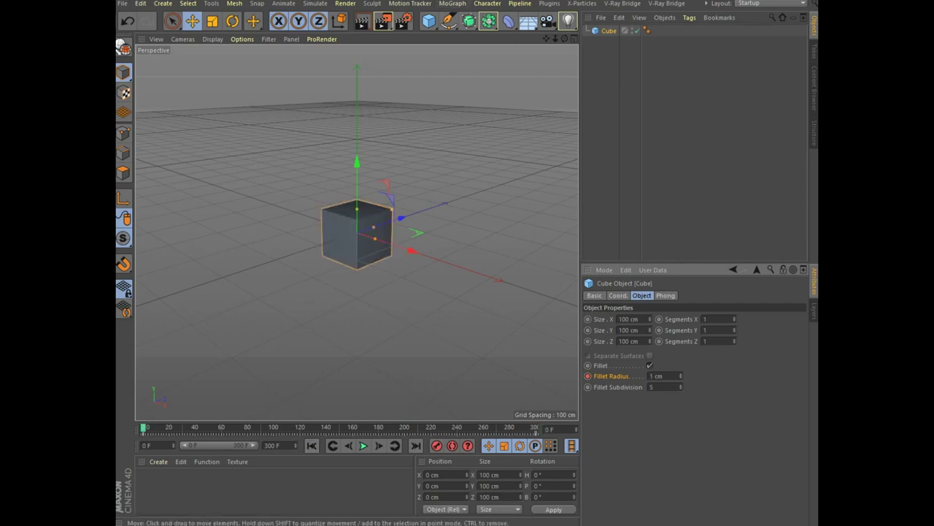
# - Add a Cloner with the cube as its child, using Grid Array mode
pyautogui.click(453, 3)
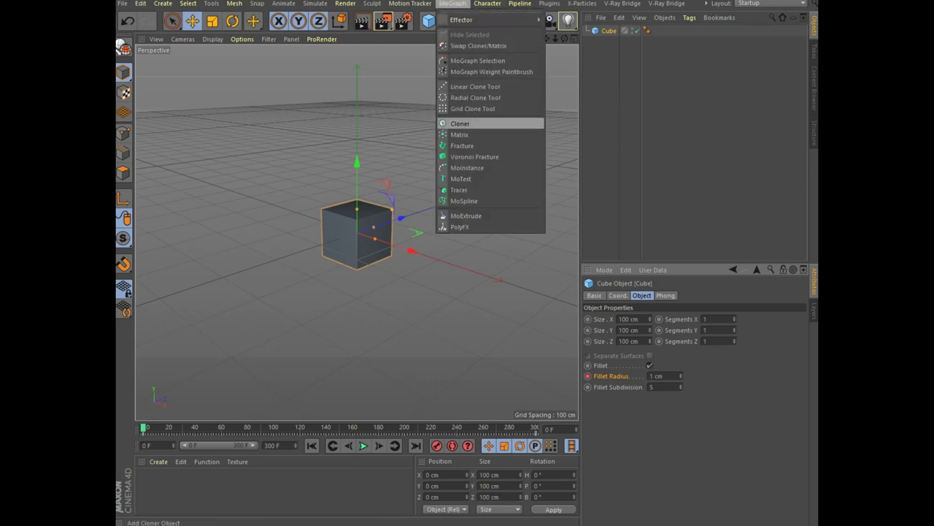
pyautogui.click(489, 123)
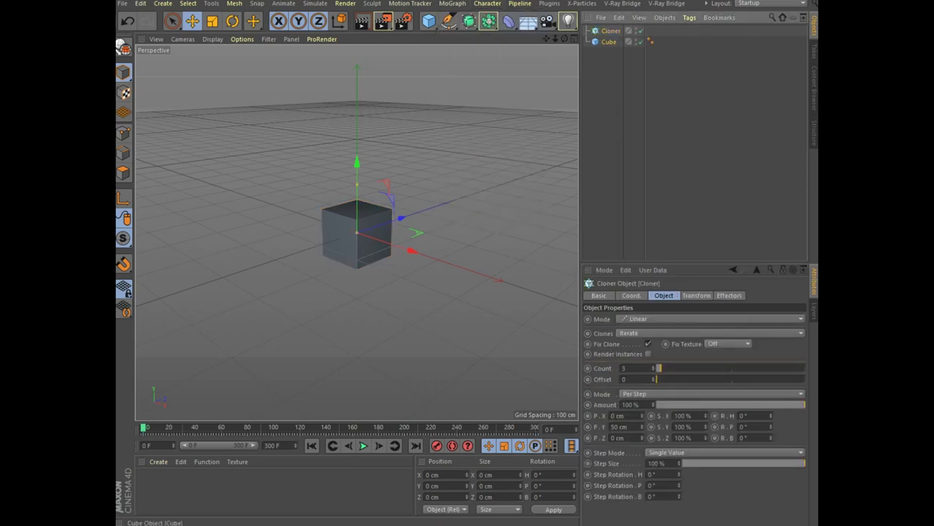
pyautogui.moveTo(609, 42); pyautogui.dragTo(611, 30)
pyautogui.click(611, 30)
pyautogui.click(711, 318)
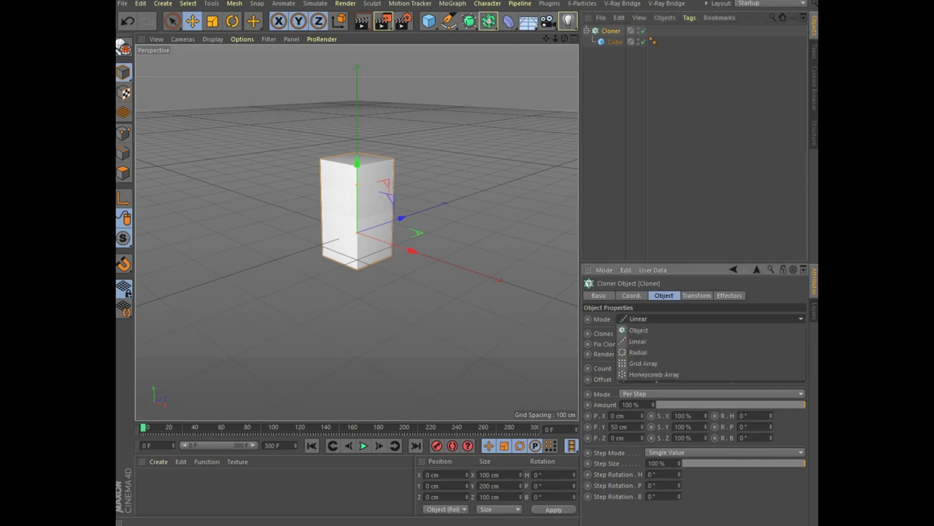
pyautogui.click(643, 363)
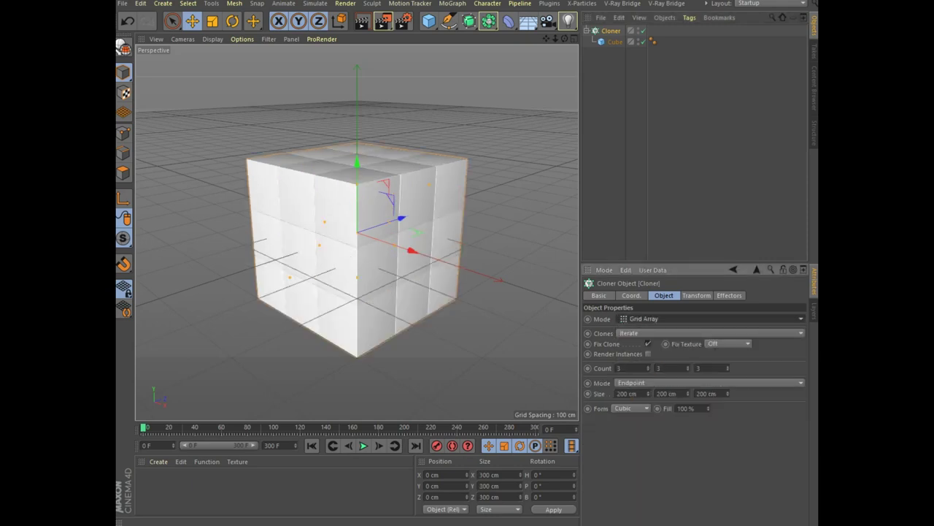
# - Set the grid clone count to 2 × 1 × 2
pyautogui.click(622, 368)
pyautogui.write('2 ')
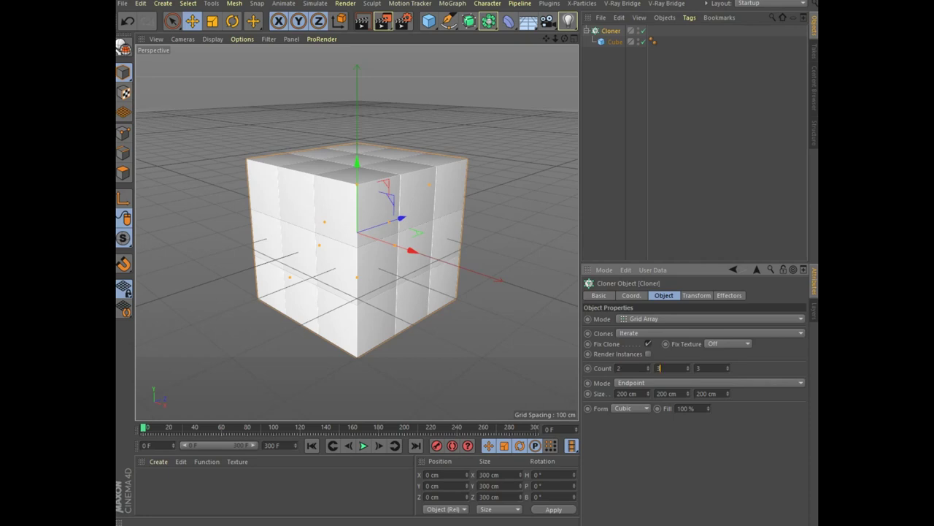
pyautogui.write('1')
pyautogui.press('Tab')
pyautogui.write('2')
pyautogui.press('Return')
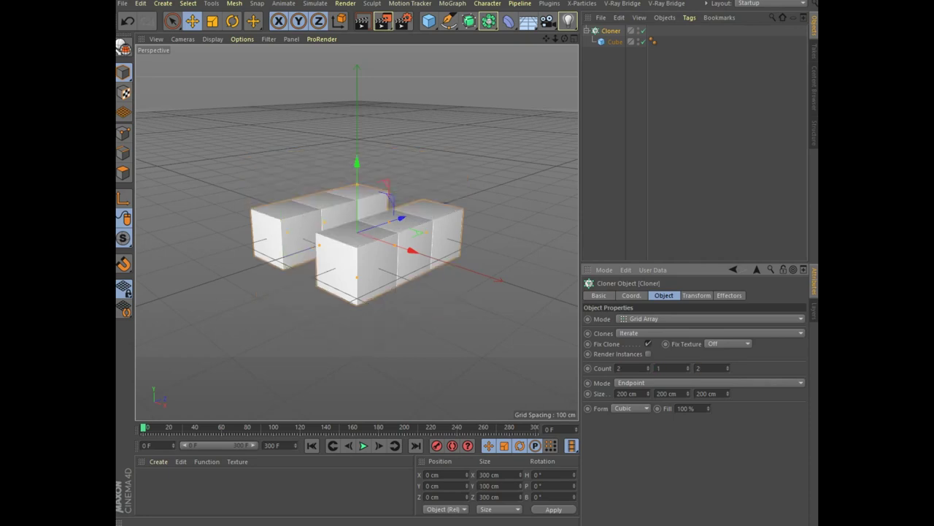
# - Set the grid size to 100 × 0 × 100 cm and make the Cloner editable
pyautogui.write('300')
pyautogui.press('Return')
pyautogui.write('100')
pyautogui.press('Tab')
pyautogui.write('0')
pyautogui.press('Return')
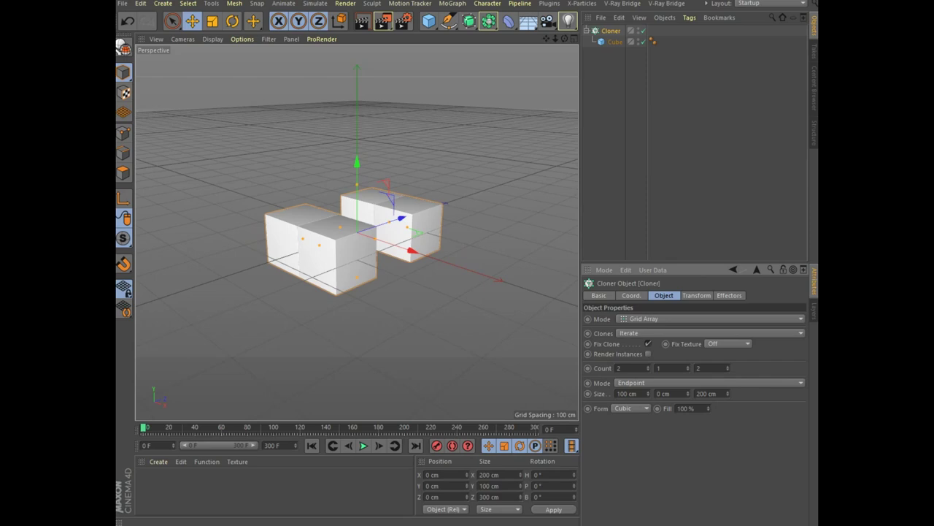
pyautogui.write('100')
pyautogui.press('Return')
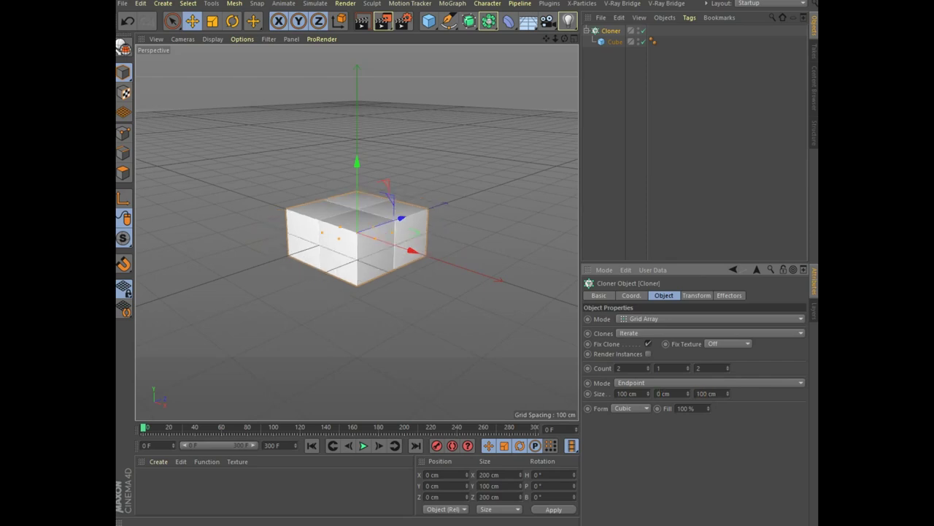
pyautogui.click(123, 47)
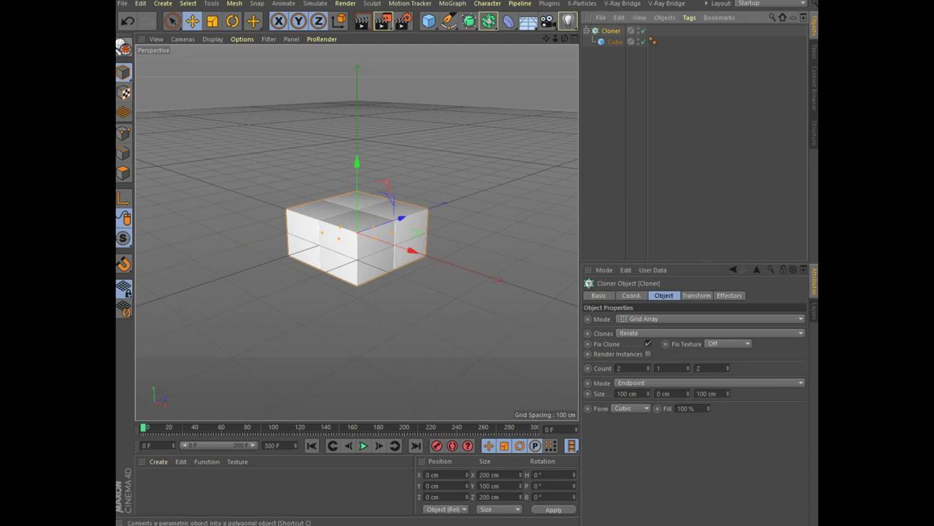
# - Expand the converted group and rename its first cube, removing the trailing number
pyautogui.click(587, 31)
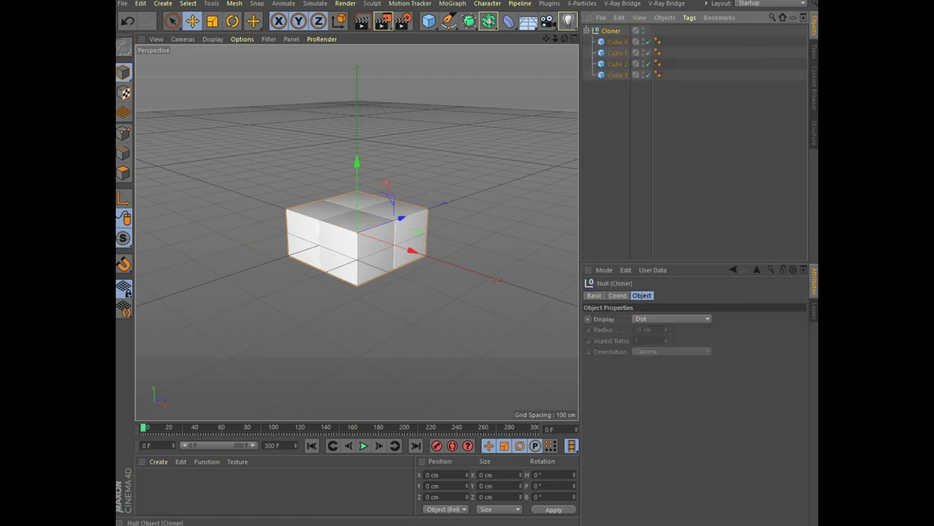
pyautogui.doubleClick(617, 42)
pyautogui.click(628, 42)
pyautogui.press('BackSpace')
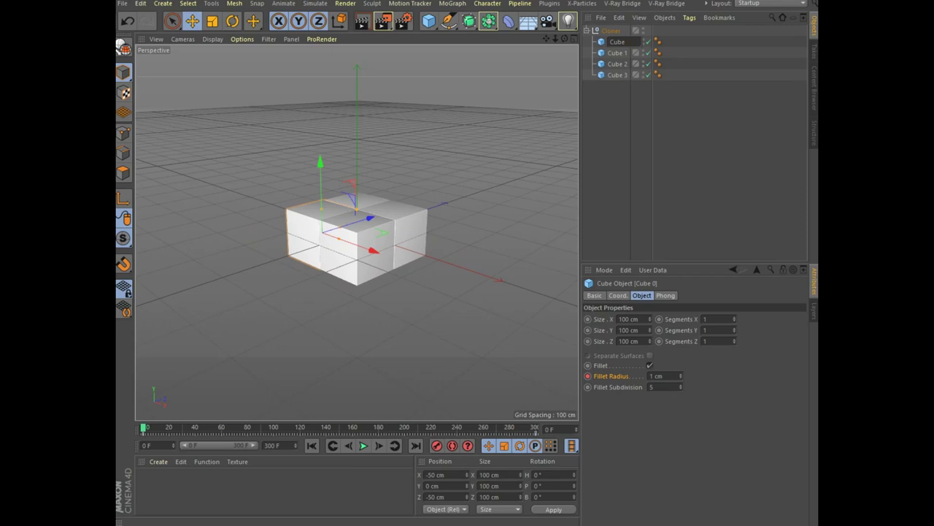
pyautogui.write('4')
pyautogui.press('Return')
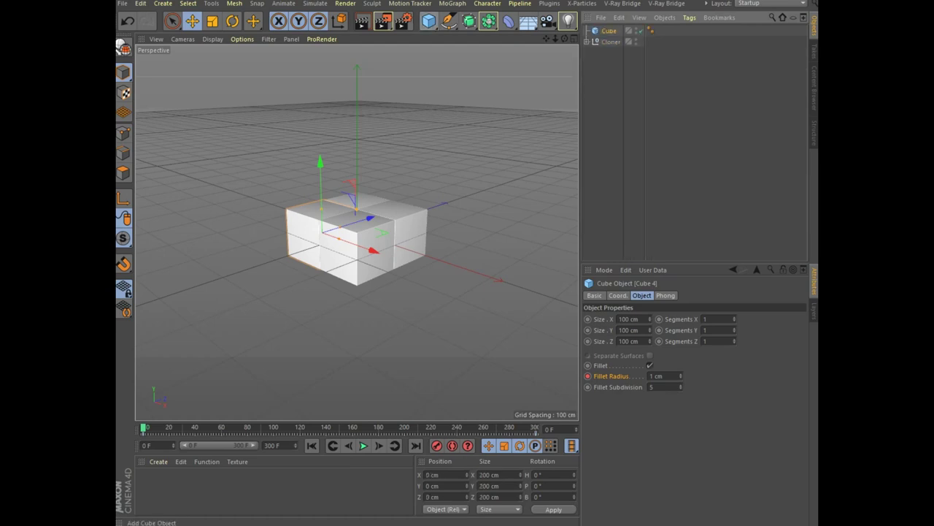
# - Size the new enclosing cube to 220 cm in X and Z
pyautogui.doubleClick(627, 319)
pyautogui.write('420')
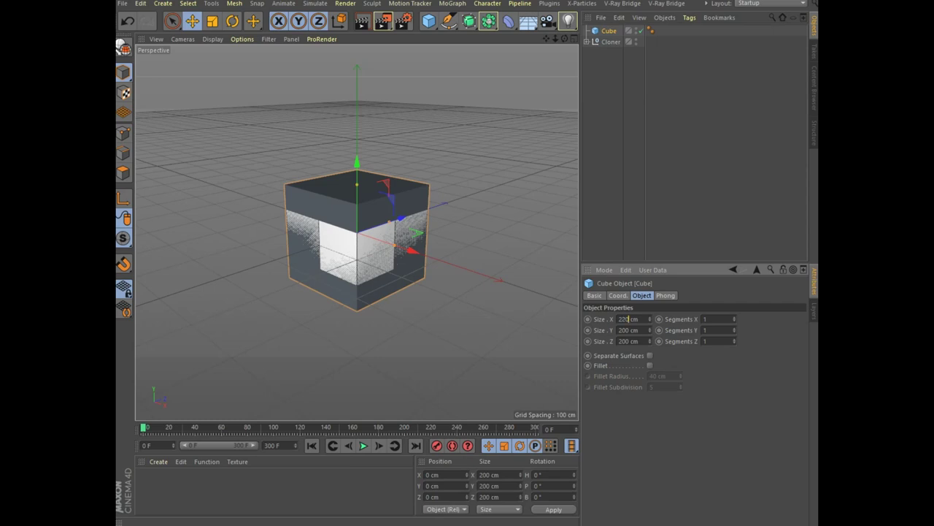
pyautogui.press('Tab')
pyautogui.write('220')
pyautogui.press('Return')
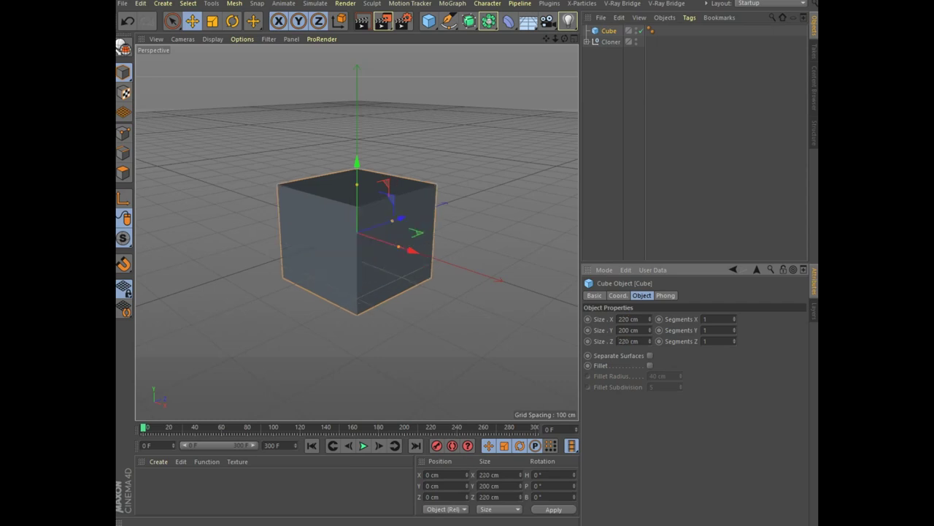
pyautogui.click(574, 39)
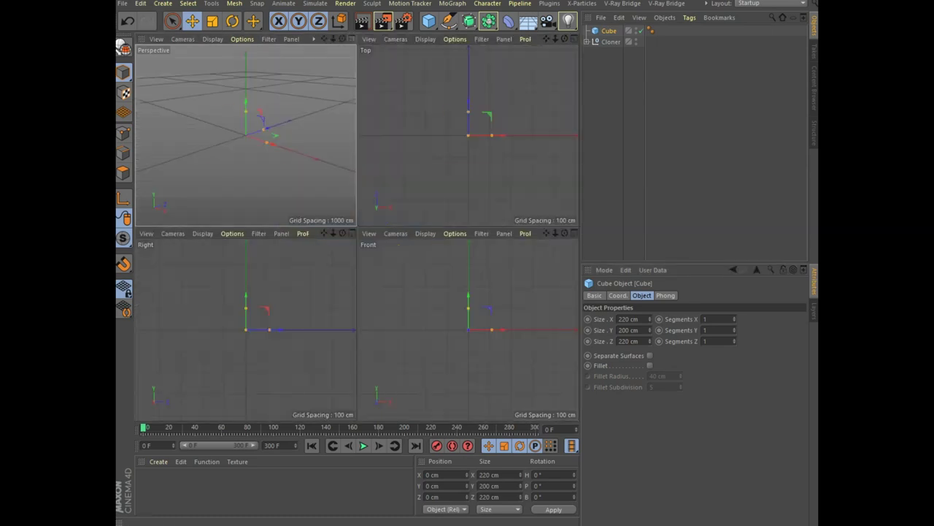
# - Nudge the large cube along Z in the top view and add a RealFlow tag to it
pyautogui.press('F2')
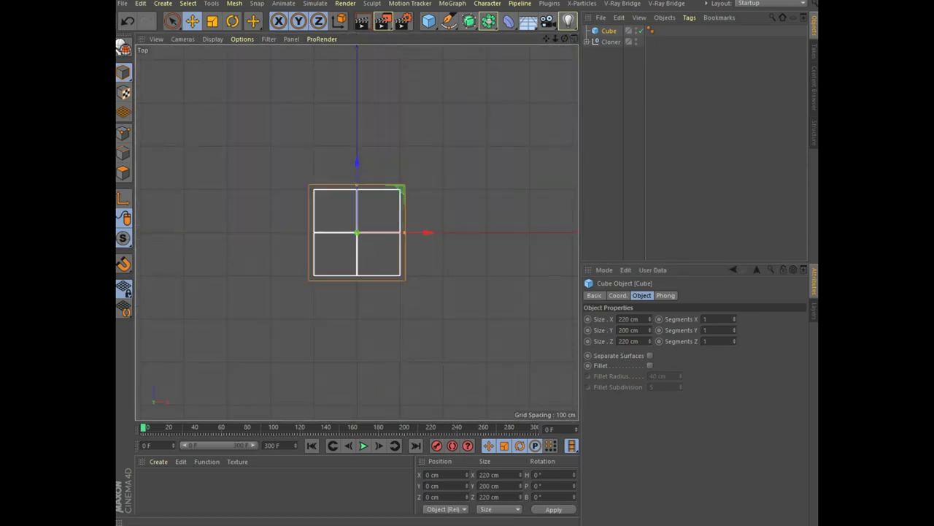
pyautogui.moveTo(357, 160); pyautogui.dragTo(357, 157)
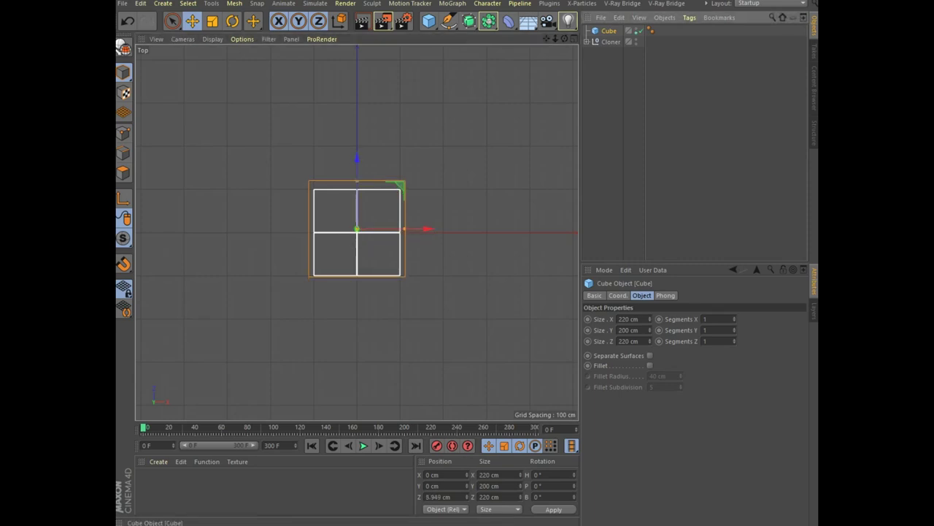
pyautogui.rightClick(612, 32)
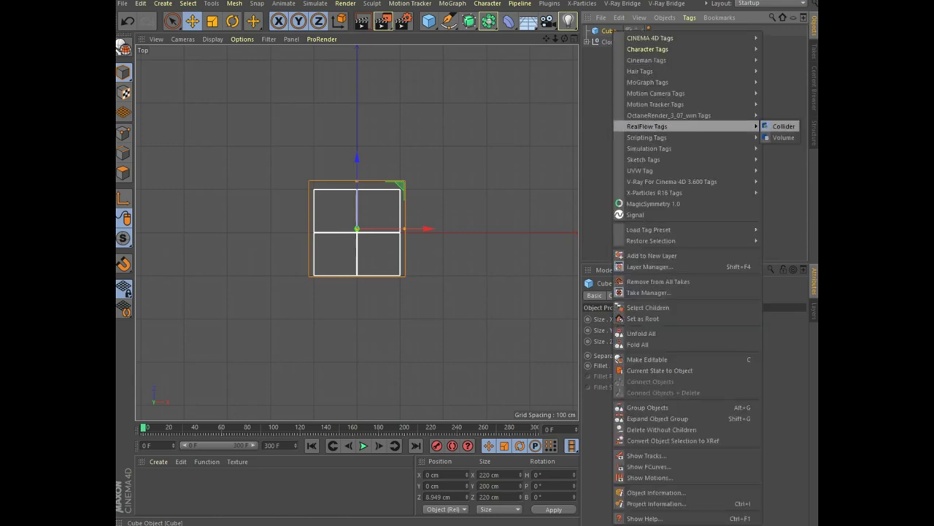
pyautogui.click(782, 127)
pyautogui.click(649, 31)
# - Add a RealFlow Volume tag with Auto off and Volume Mode set to Solid Outside
pyautogui.rightClick(650, 30)
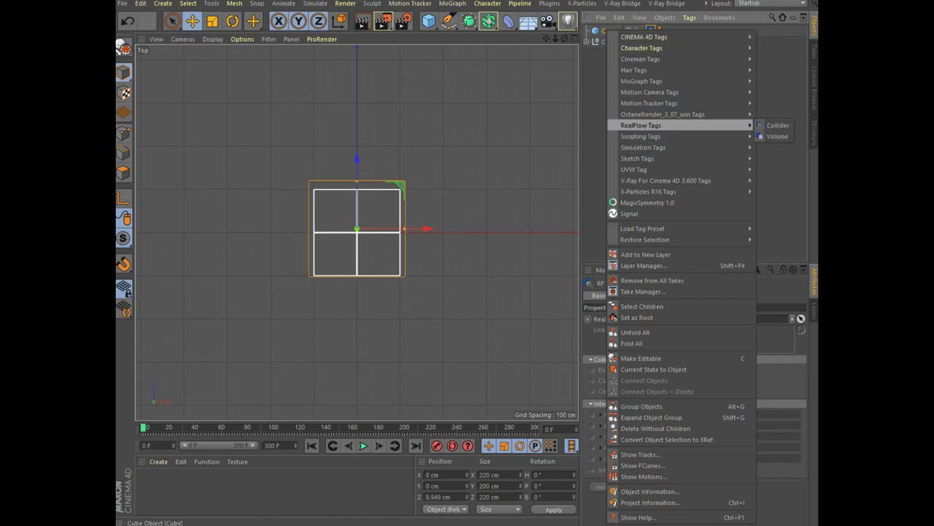
pyautogui.click(776, 136)
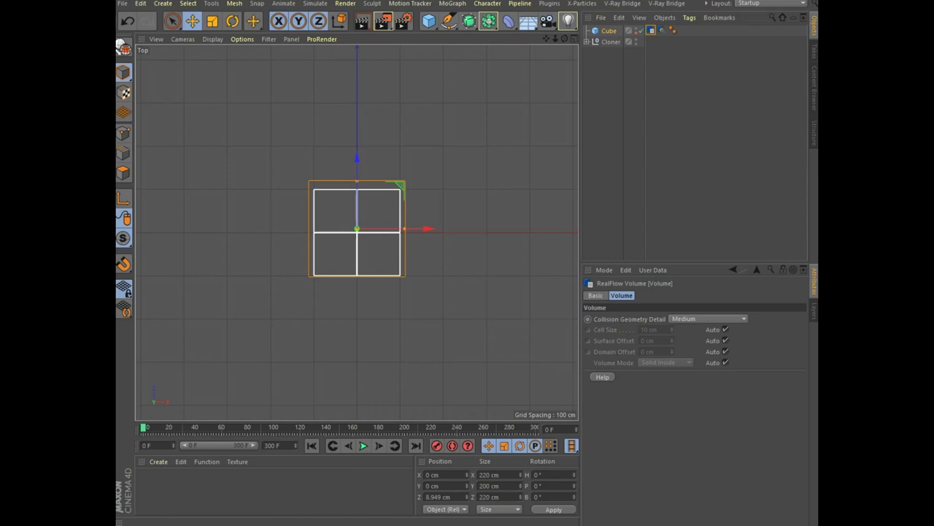
pyautogui.click(724, 362)
pyautogui.click(665, 362)
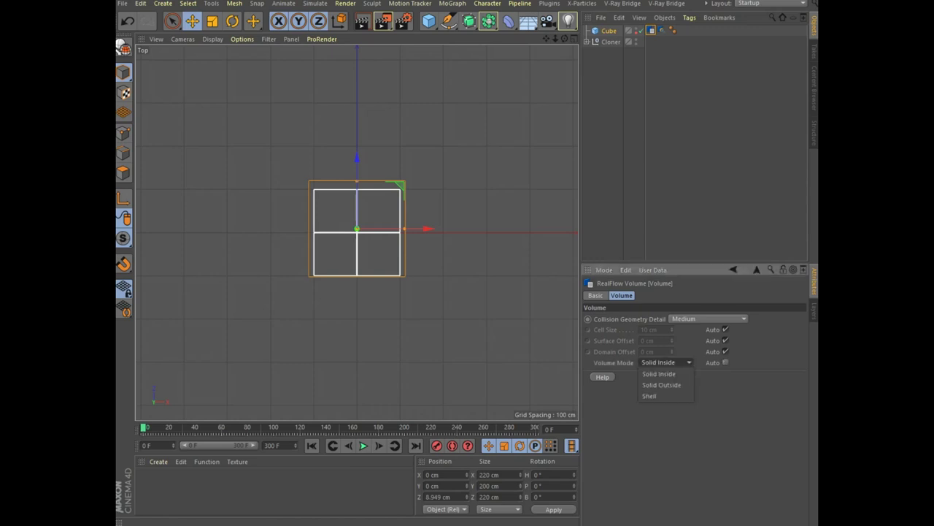
pyautogui.press('Escape')
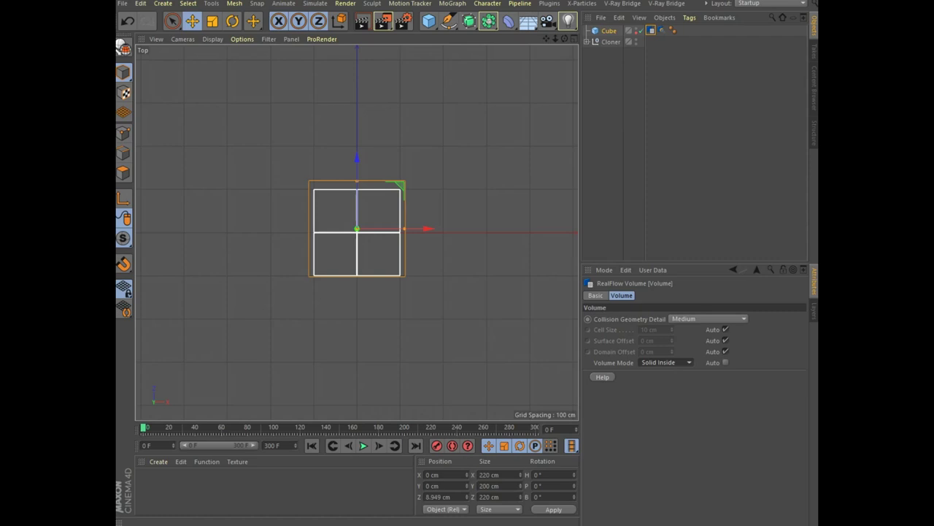
pyautogui.click(665, 362)
pyautogui.click(660, 377)
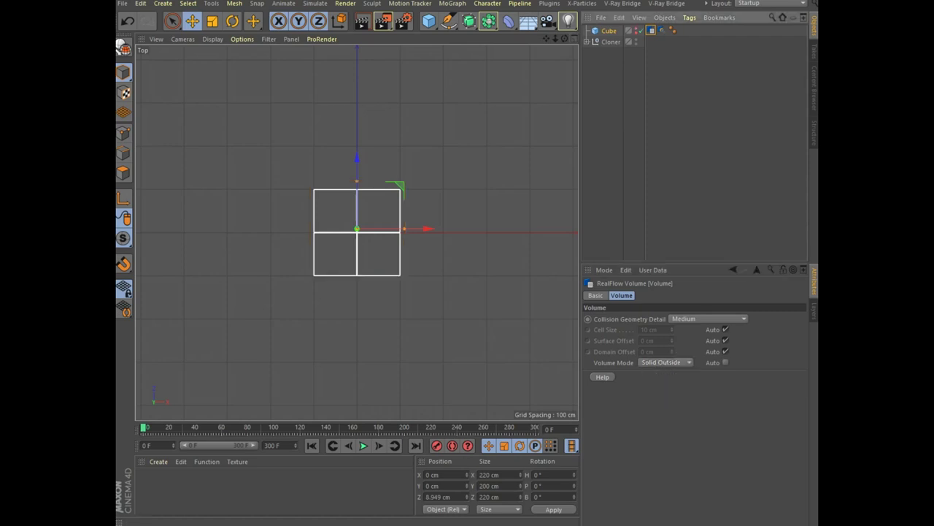
pyautogui.press('F5')
pyautogui.press('F1')
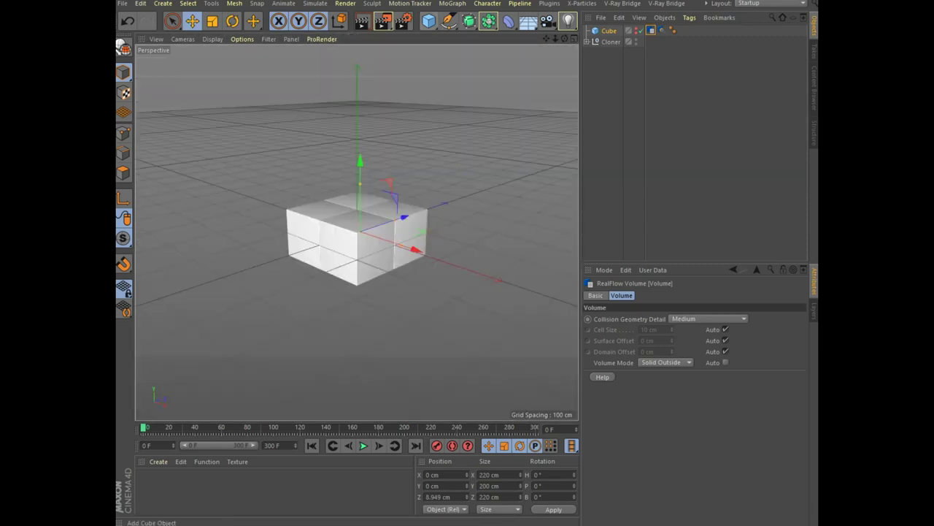
# - Add a new cube sized 70 cm in X and 10 cm in Z
pyautogui.click(428, 20)
pyautogui.doubleClick(626, 319)
pyautogui.write('70')
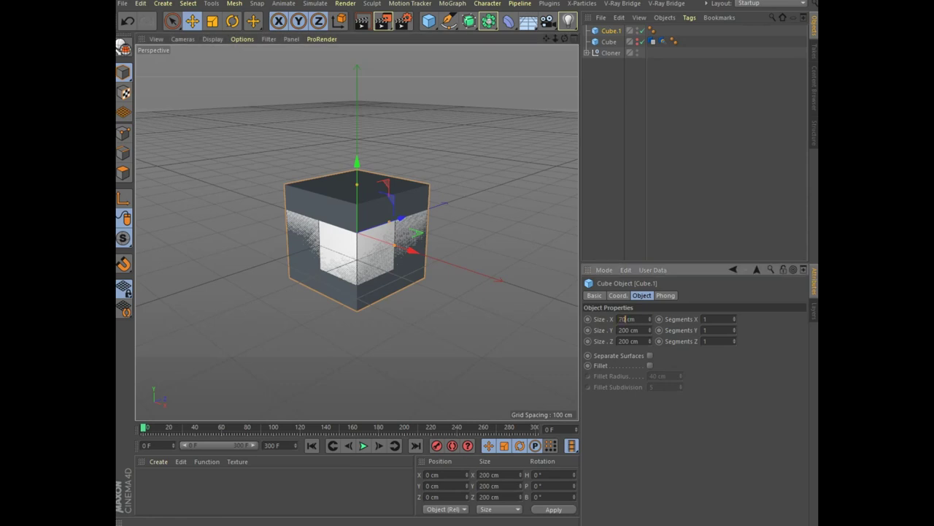
pyautogui.press('Tab')
pyautogui.press('Tab')
pyautogui.write('10')
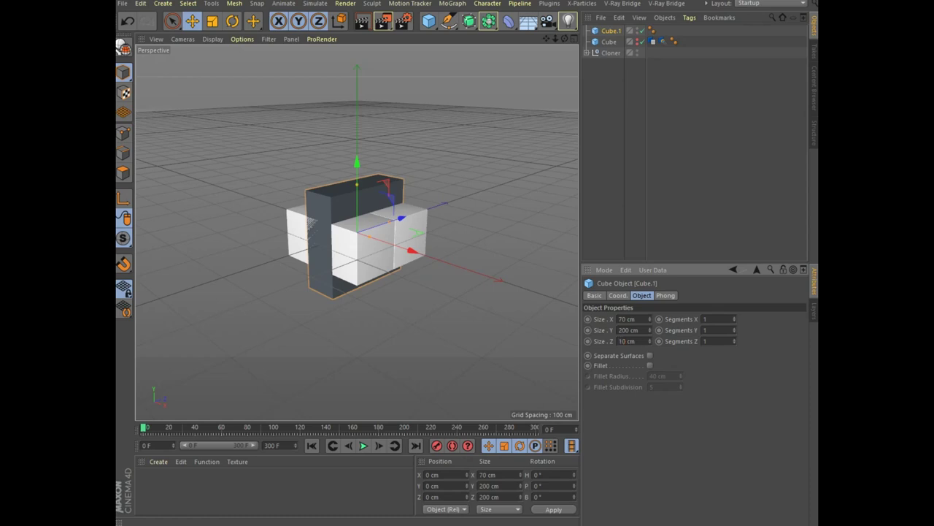
pyautogui.press('Return')
# - Move the panel to X 46.241 cm, fillet its edges and duplicate it alongside
pyautogui.moveTo(564, 38); pyautogui.dragTo(540, 58)
pyautogui.moveTo(396, 204); pyautogui.dragTo(437, 224)
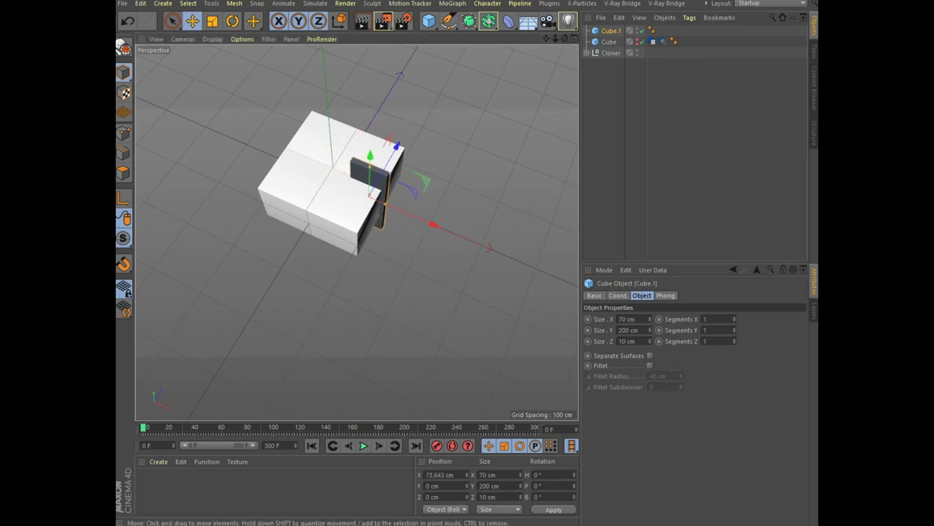
pyautogui.hotkey('ctrl', 'shift', 'a')
pyautogui.scroll(3, 358, 230)
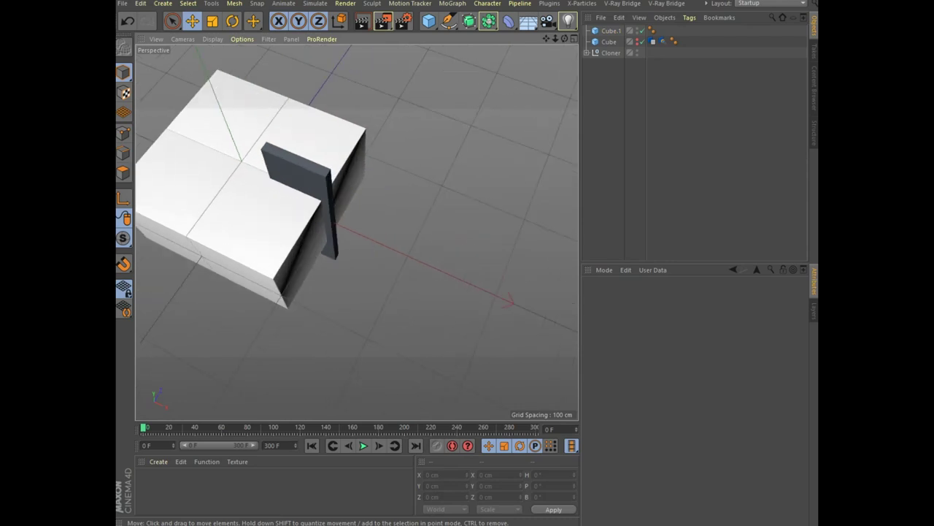
pyautogui.press('h')
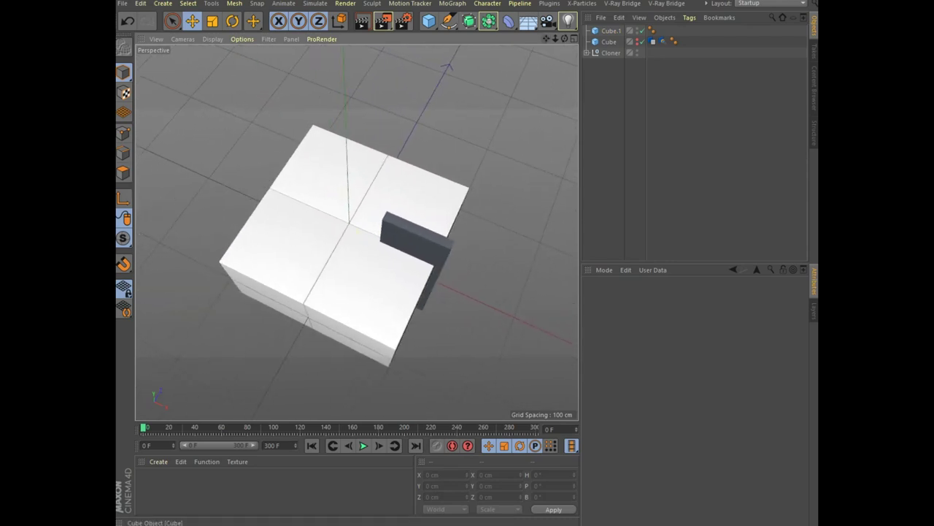
pyautogui.click(409, 245)
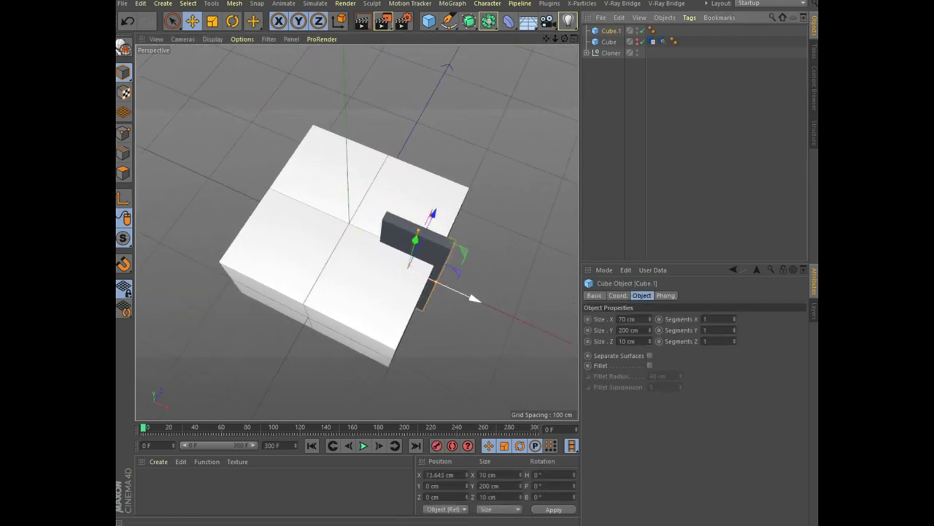
pyautogui.moveTo(408, 263); pyautogui.dragTo(385, 250)
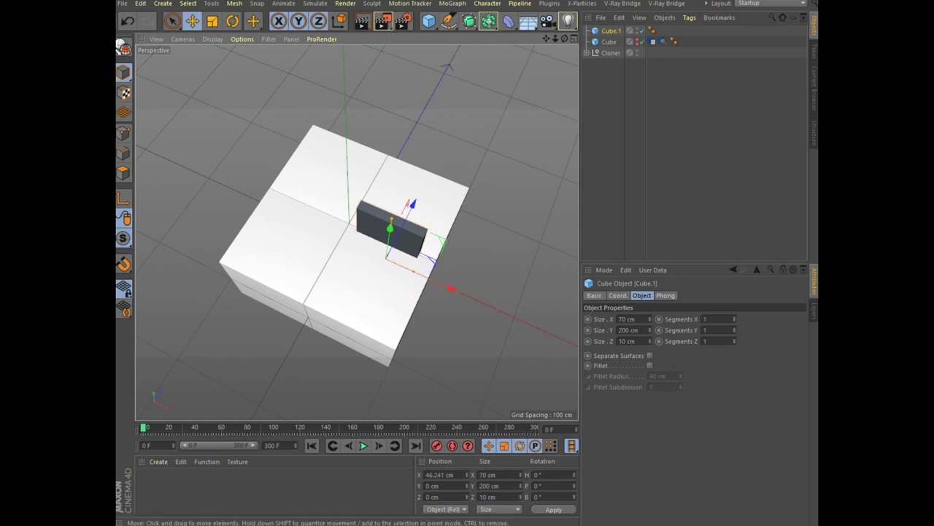
pyautogui.click(650, 365)
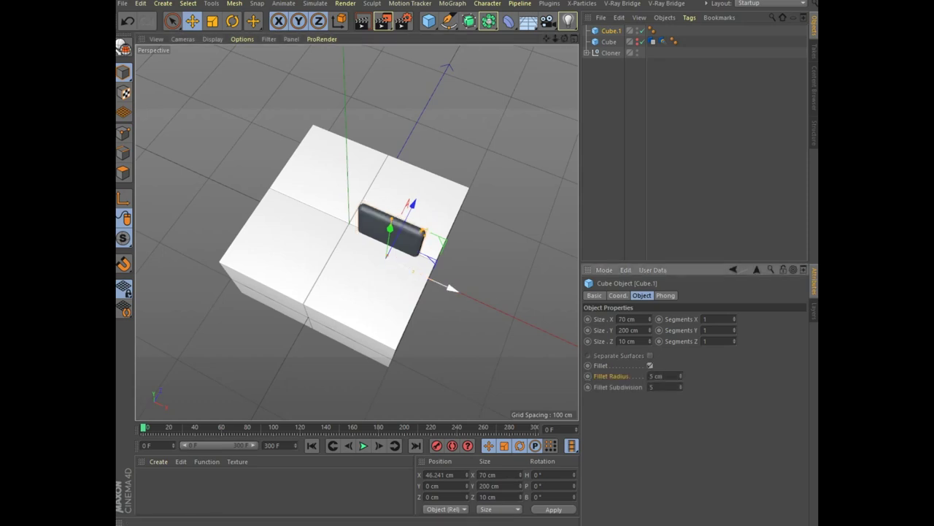
pyautogui.keyDown('ctrl'); pyautogui.moveTo(452, 288); pyautogui.dragTo(378, 255); pyautogui.keyUp('ctrl')
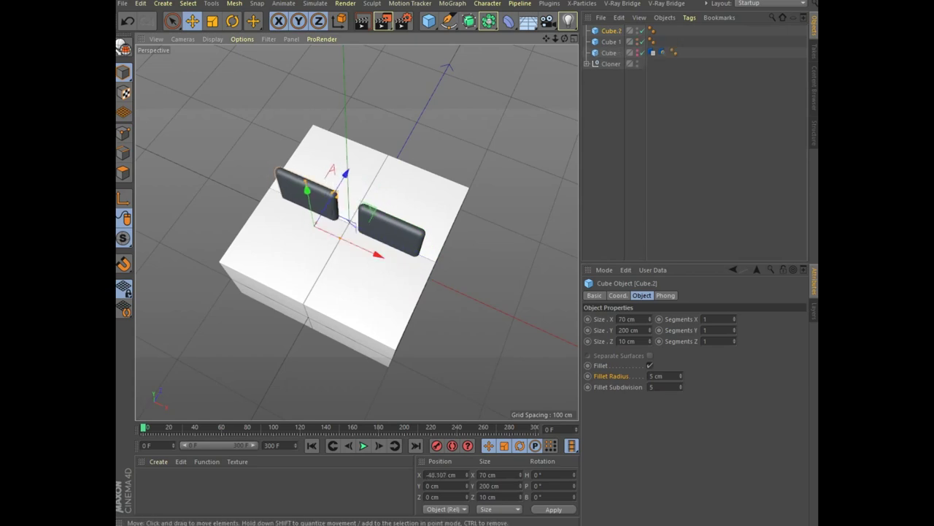
pyautogui.keyDown('ctrl'); pyautogui.click(611, 41); pyautogui.keyUp('ctrl')
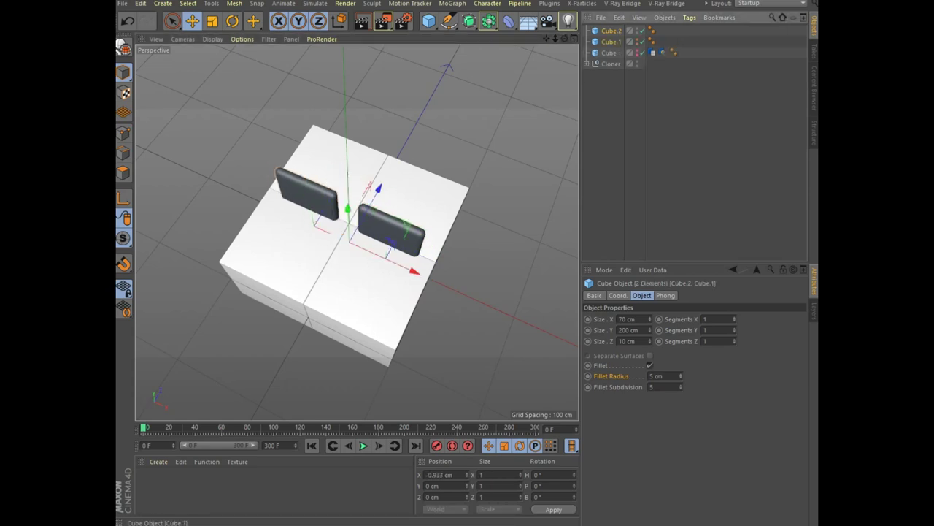
# - Merge both panels into one object, Cube.3, and move it beside the cubes
pyautogui.rightClick(610, 31)
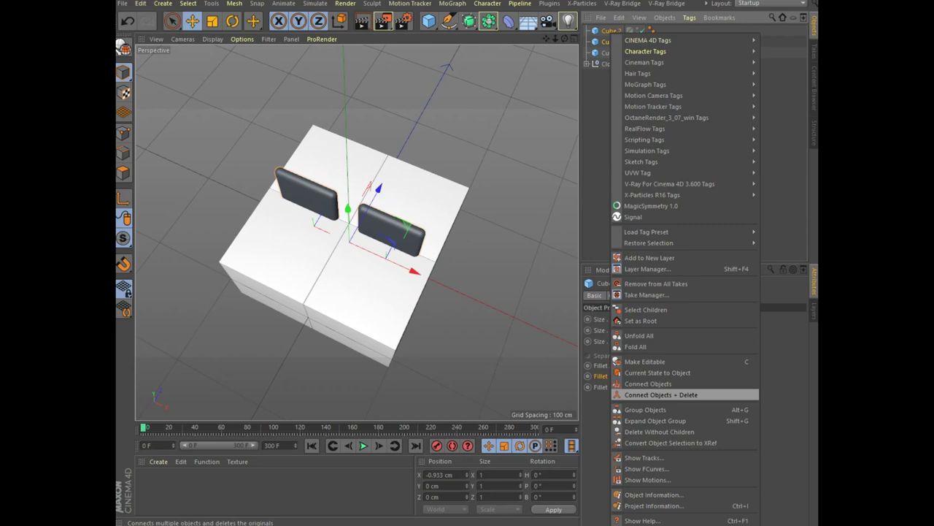
pyautogui.click(661, 394)
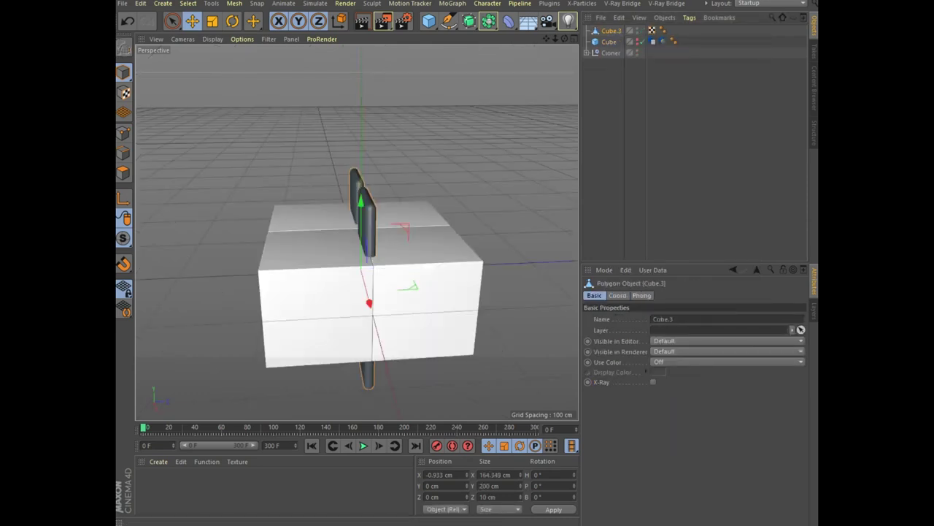
pyautogui.moveTo(431, 267); pyautogui.dragTo(295, 281)
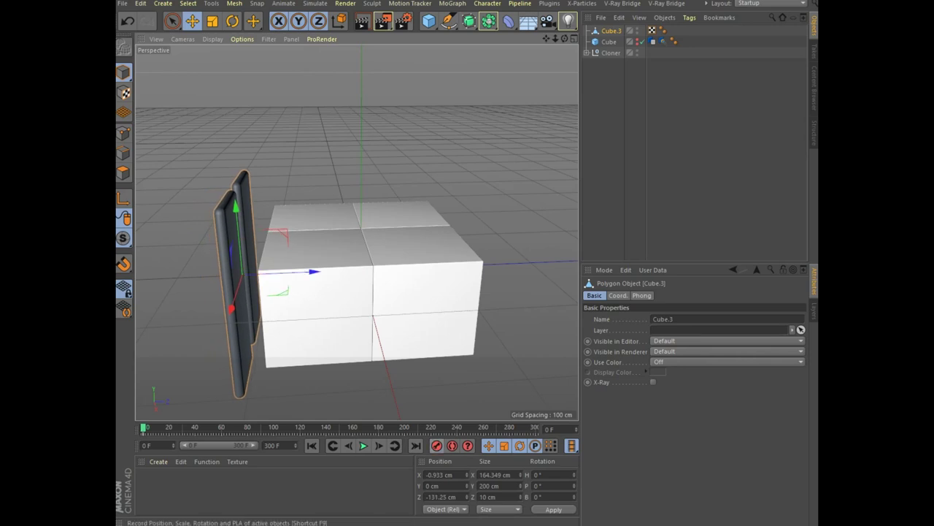
# - Animate Cube.3 sweeping back and forth past the spheres between frames 80 and 298
pyautogui.moveTo(144, 427); pyautogui.dragTo(257, 427)
pyautogui.moveTo(248, 273); pyautogui.dragTo(362, 281)
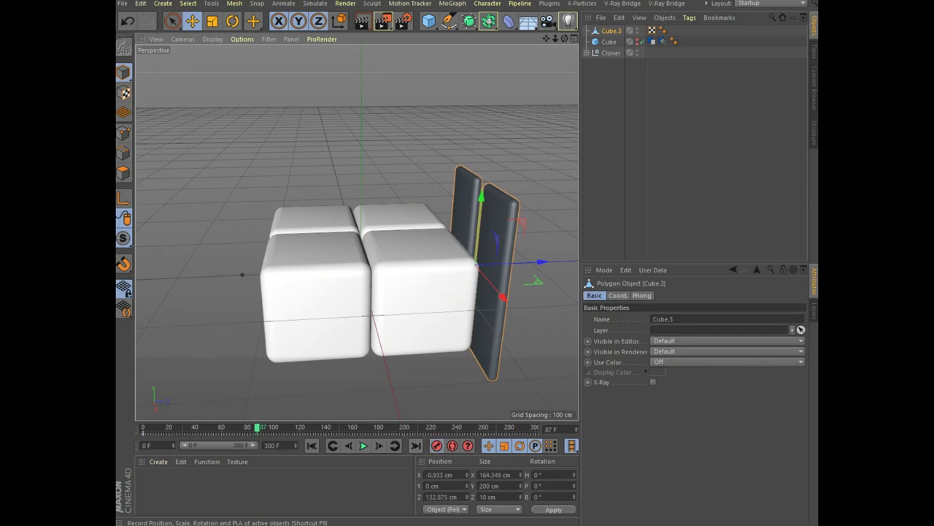
pyautogui.moveTo(257, 427); pyautogui.dragTo(359, 427)
pyautogui.moveTo(538, 261); pyautogui.dragTo(305, 270)
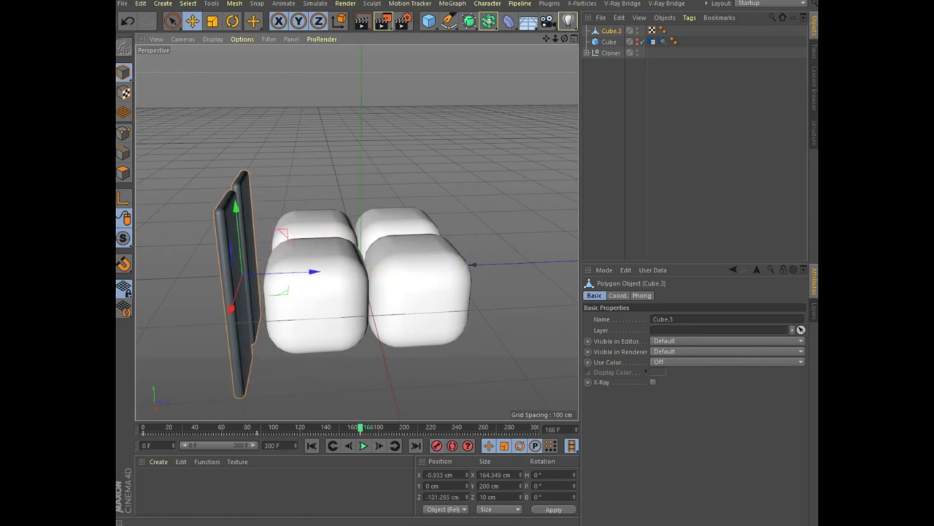
pyautogui.press('g')
pyautogui.press('g')
pyautogui.press('g')
pyautogui.press('F8')
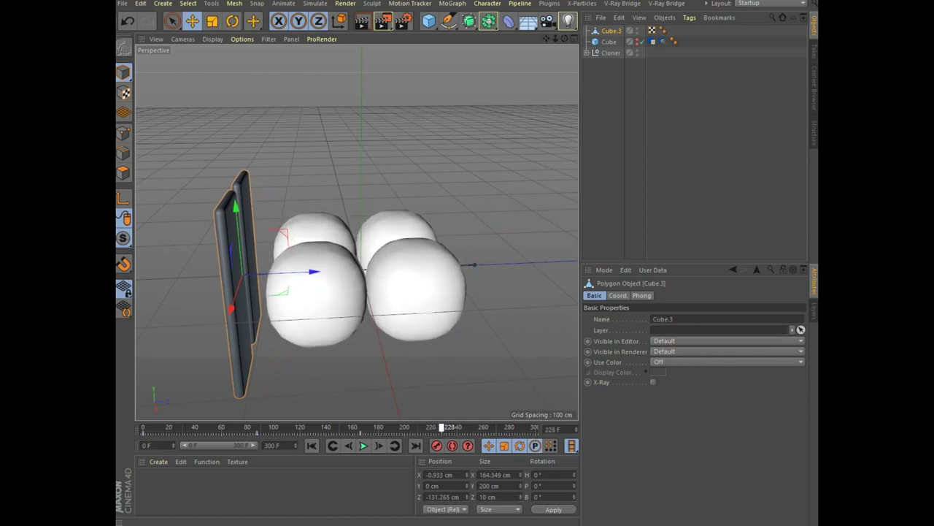
pyautogui.moveTo(246, 281); pyautogui.dragTo(359, 281)
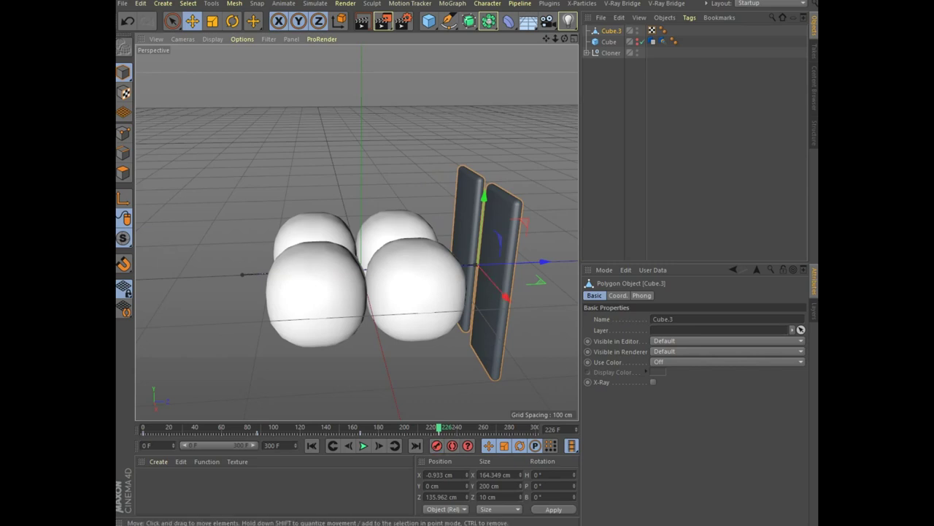
pyautogui.moveTo(439, 428); pyautogui.dragTo(534, 428)
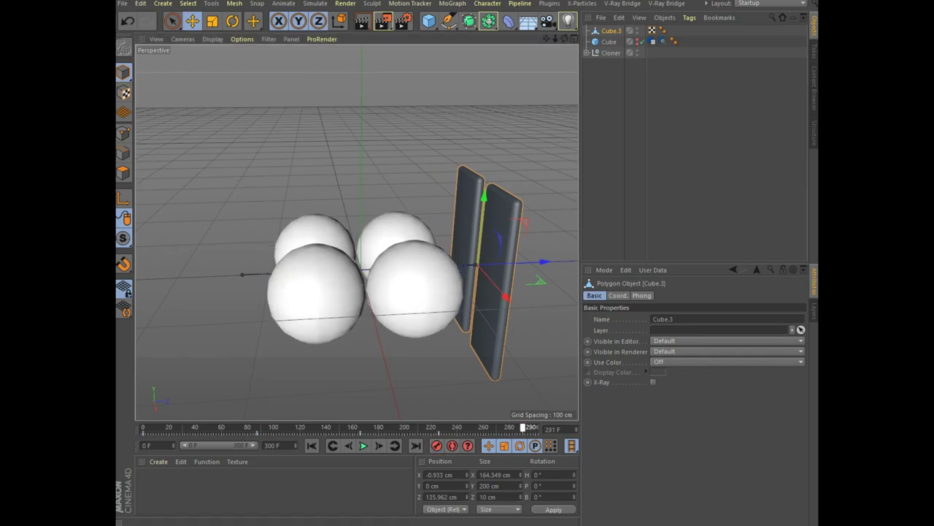
pyautogui.moveTo(542, 261); pyautogui.dragTo(310, 271)
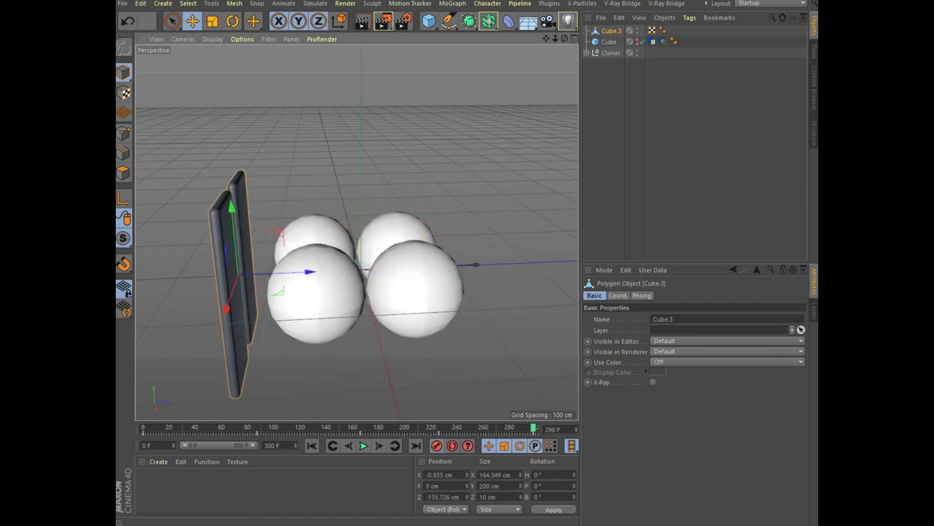
# - Rewind and play back the animation to check the panel sweep
pyautogui.click(311, 445)
pyautogui.click(363, 445)
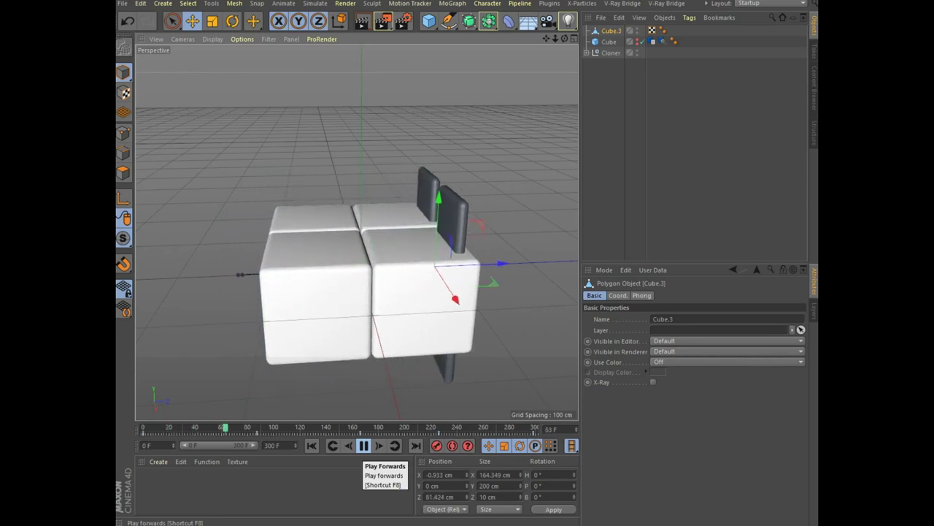
pyautogui.click(363, 445)
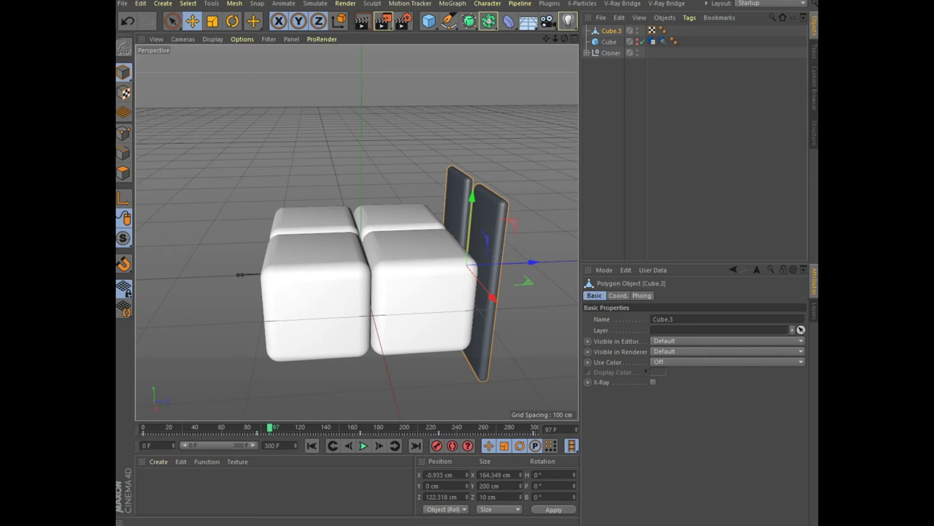
pyautogui.click(311, 445)
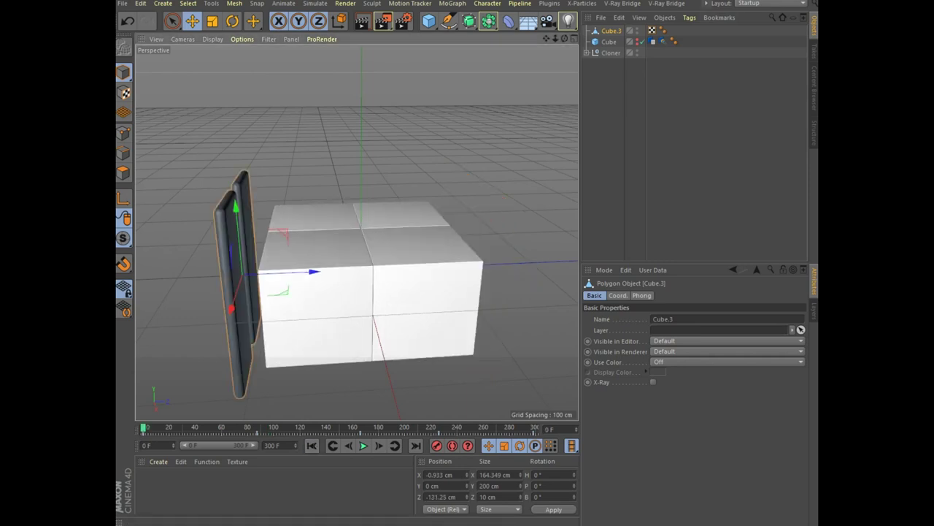
pyautogui.click(707, 3)
pyautogui.moveTo(719, 16)
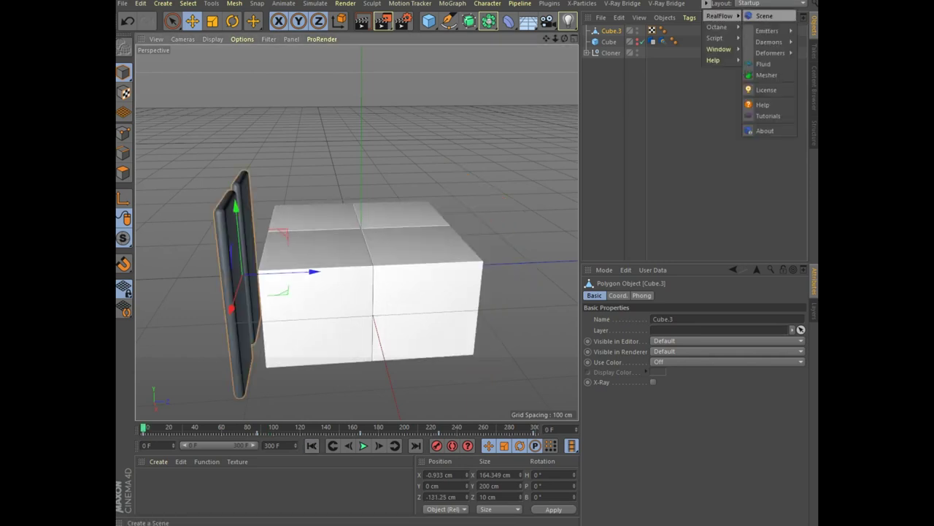
# - Create a RealFlow Scene and add a Fill emitter under its Emitters group
pyautogui.click(764, 15)
pyautogui.scroll(-3, 356, 234)
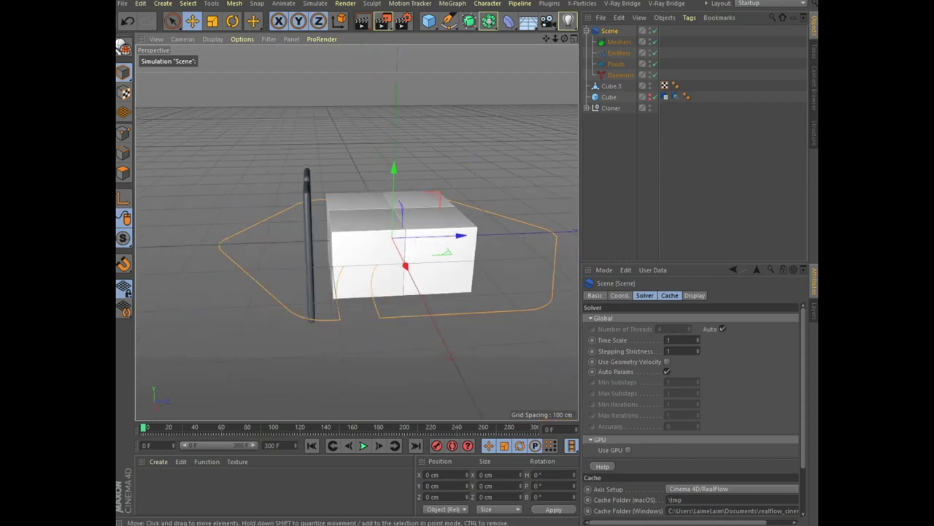
pyautogui.moveTo(546, 38); pyautogui.dragTo(522, 77)
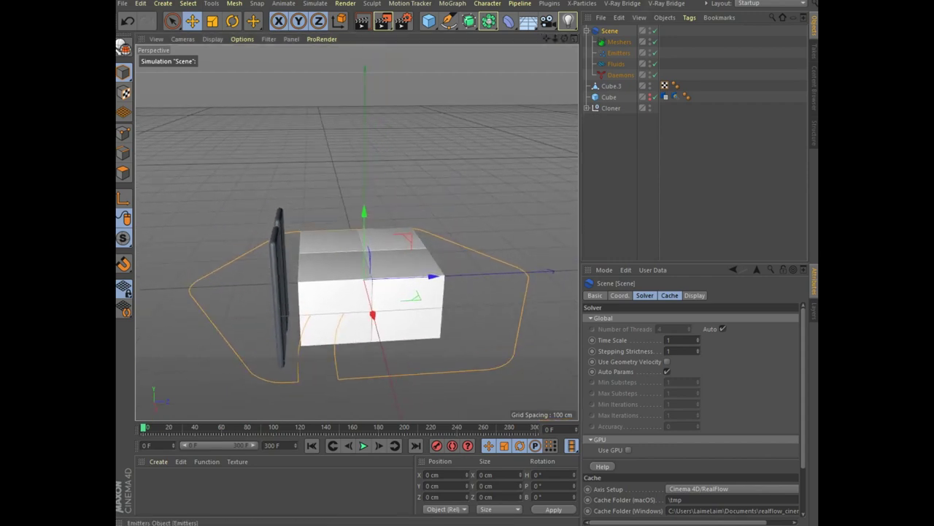
pyautogui.click(618, 53)
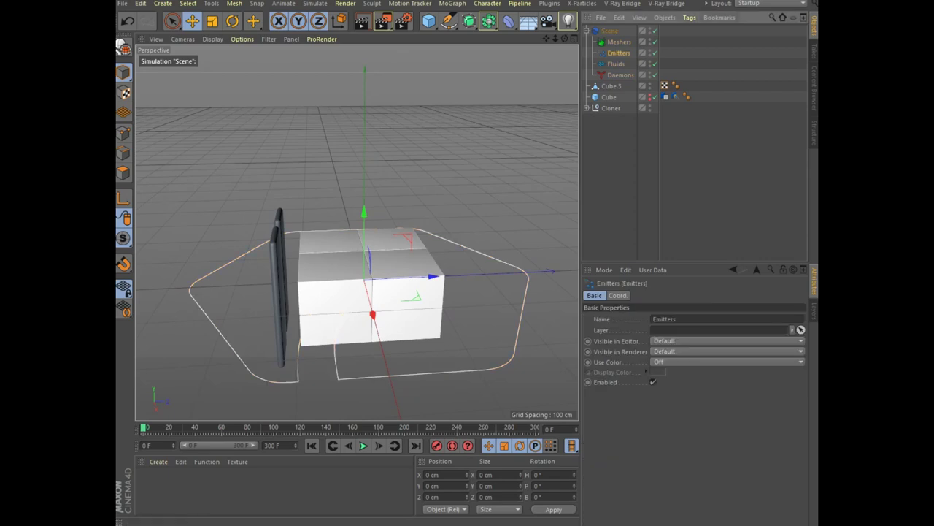
pyautogui.click(707, 3)
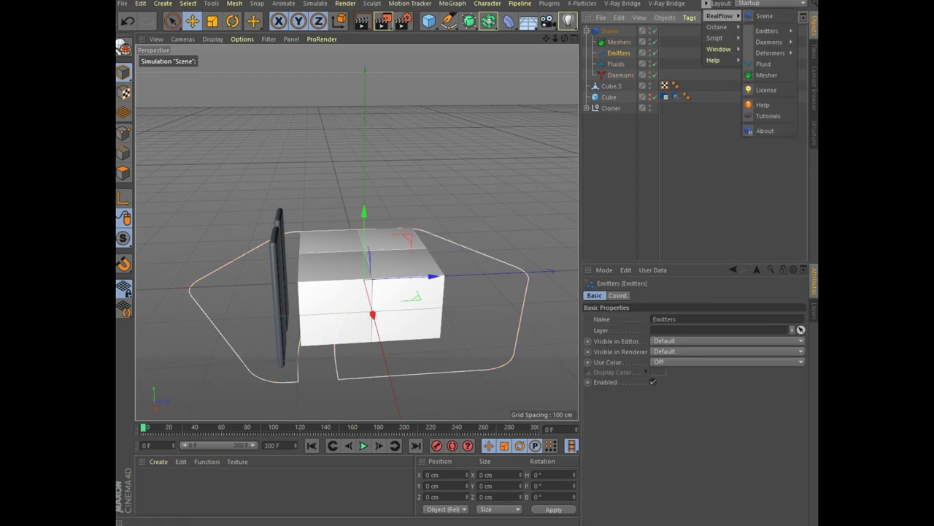
pyautogui.click(717, 56)
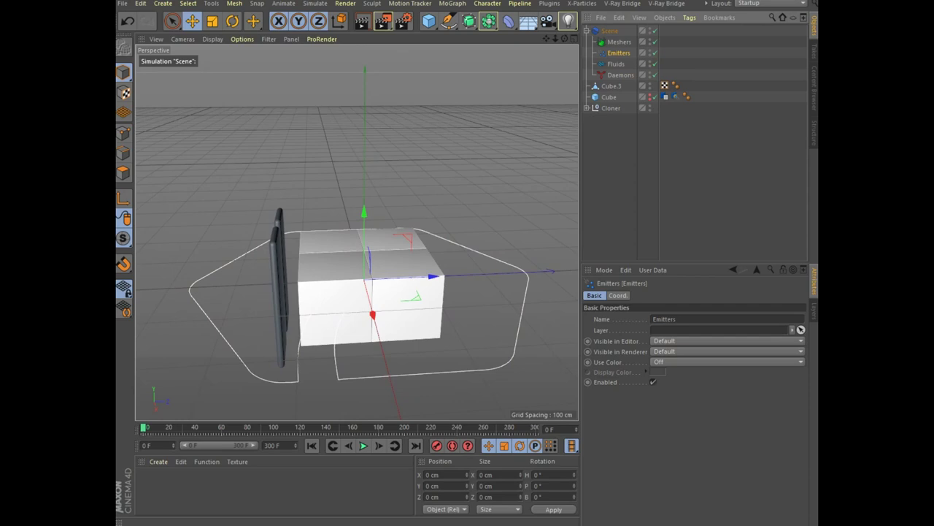
pyautogui.click(706, 3)
pyautogui.moveTo(720, 16)
pyautogui.moveTo(767, 31)
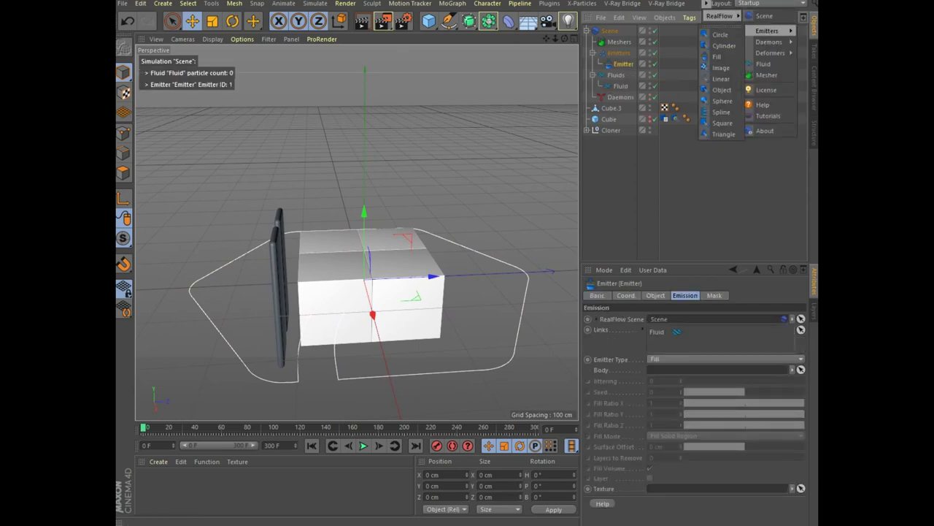
# - Add three more emitters to the RealFlow scene
pyautogui.click(717, 56)
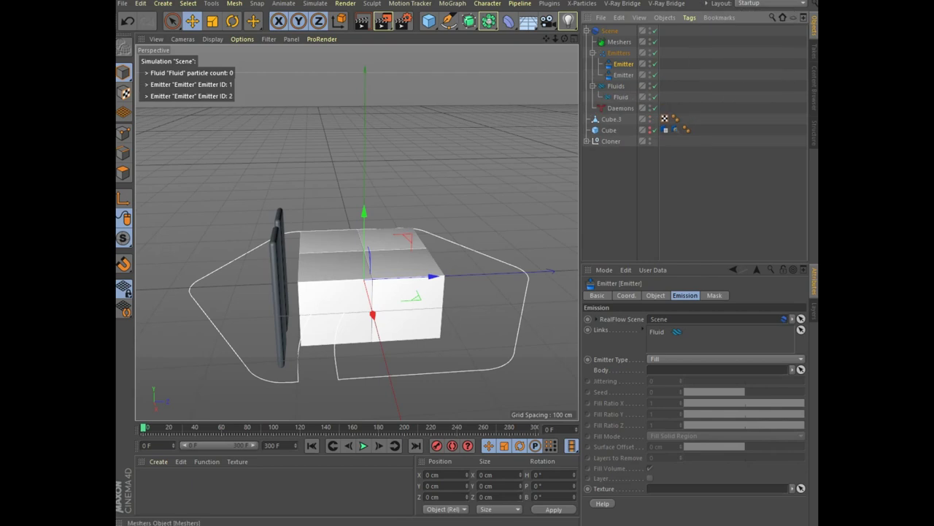
pyautogui.click(706, 4)
pyautogui.moveTo(767, 31)
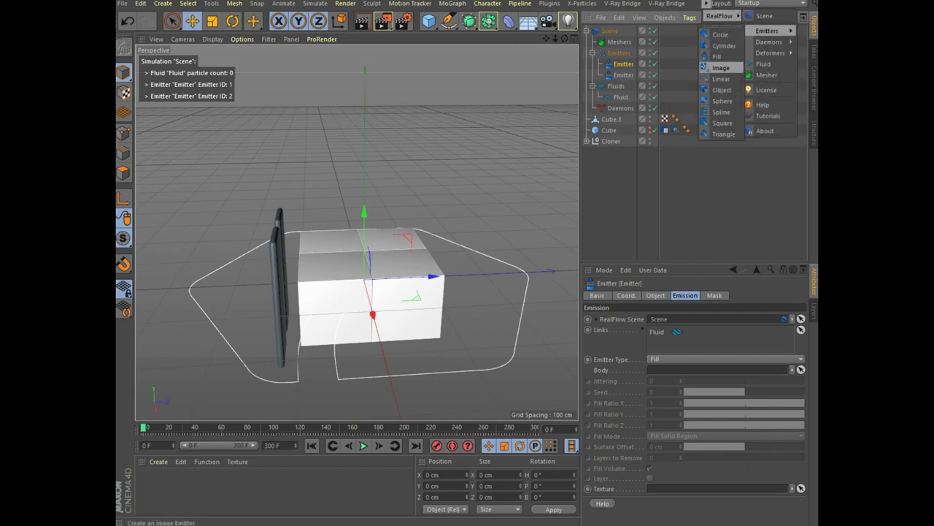
pyautogui.click(717, 57)
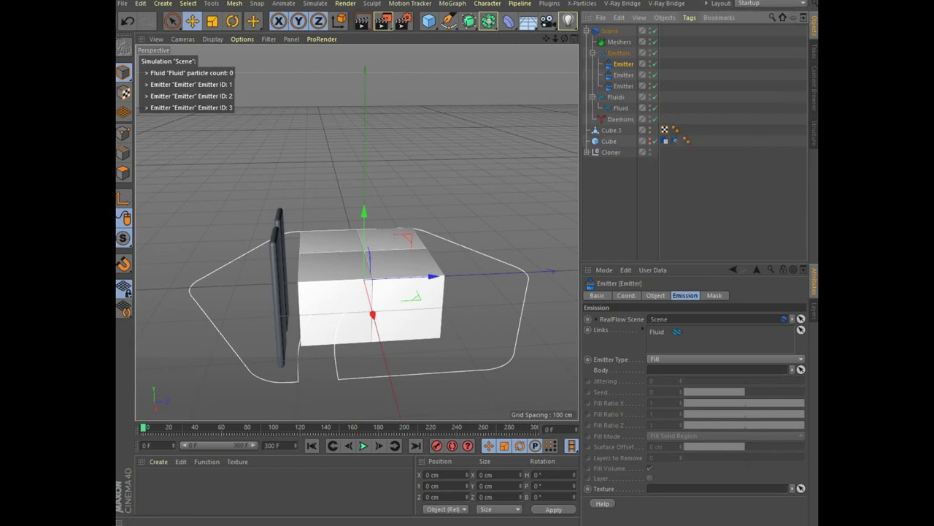
pyautogui.click(706, 4)
pyautogui.moveTo(766, 30)
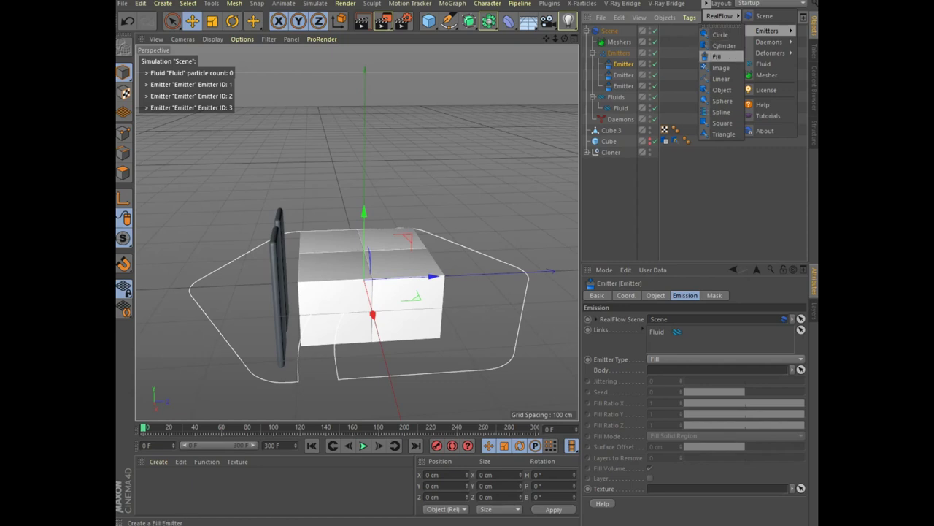
pyautogui.click(717, 56)
# - Rename the four emitters Emitter_1, Emitter_2, Emitter_3 and Emitter_4
pyautogui.doubleClick(625, 63)
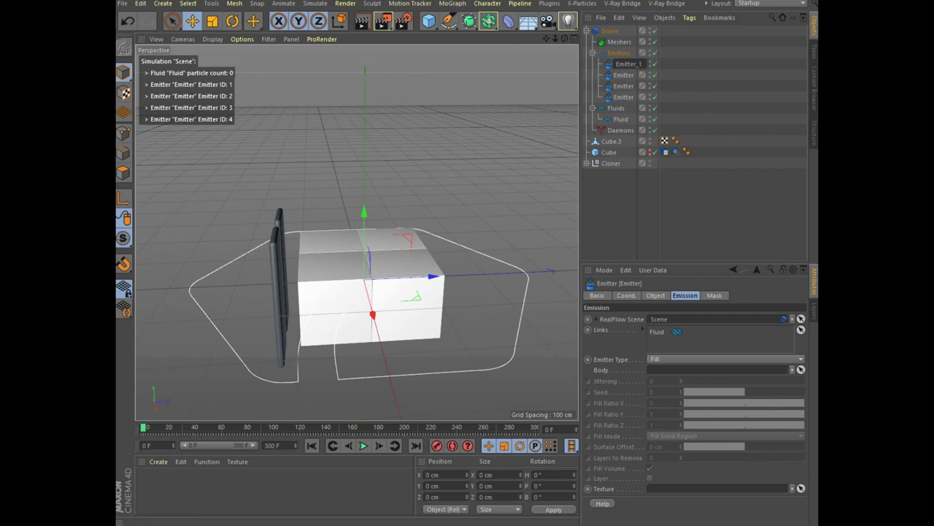
pyautogui.press('Return')
pyautogui.doubleClick(624, 74)
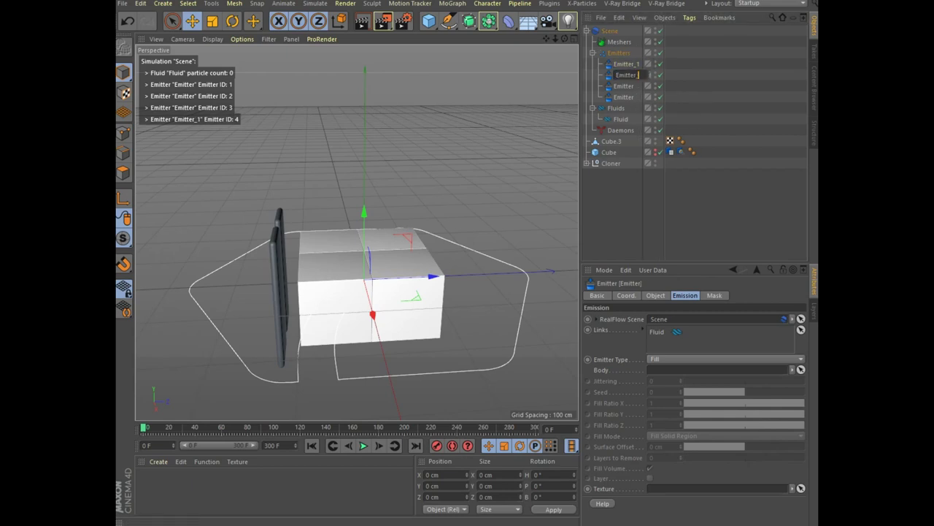
pyautogui.click(624, 85)
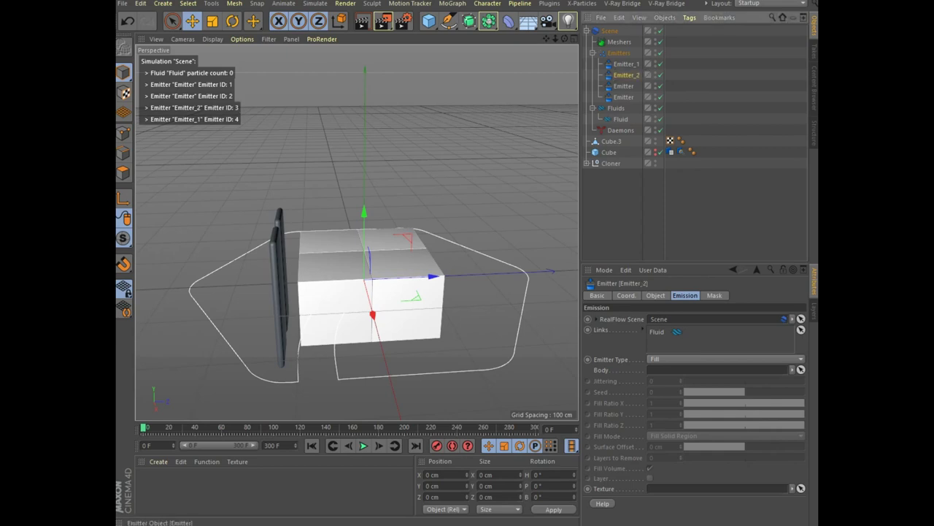
pyautogui.doubleClick(624, 85)
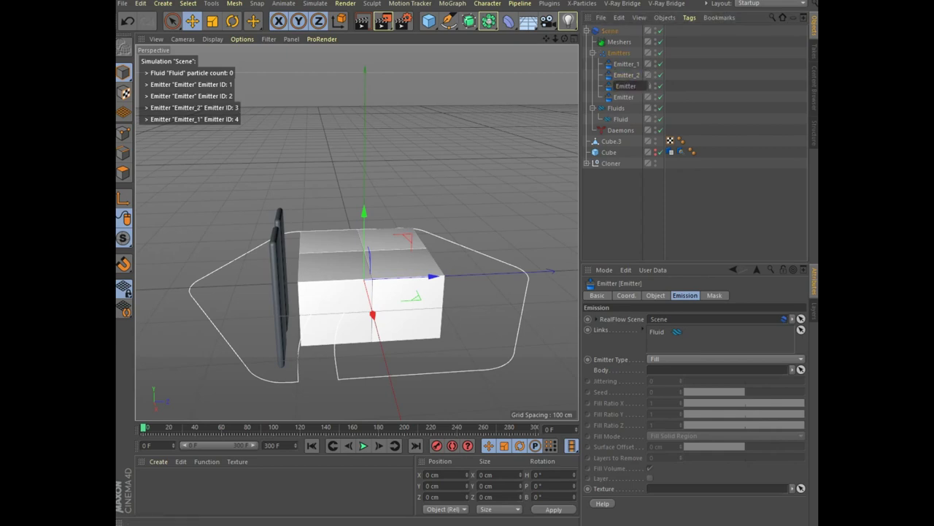
pyautogui.write('_3')
pyautogui.press('Return')
pyautogui.doubleClick(625, 96)
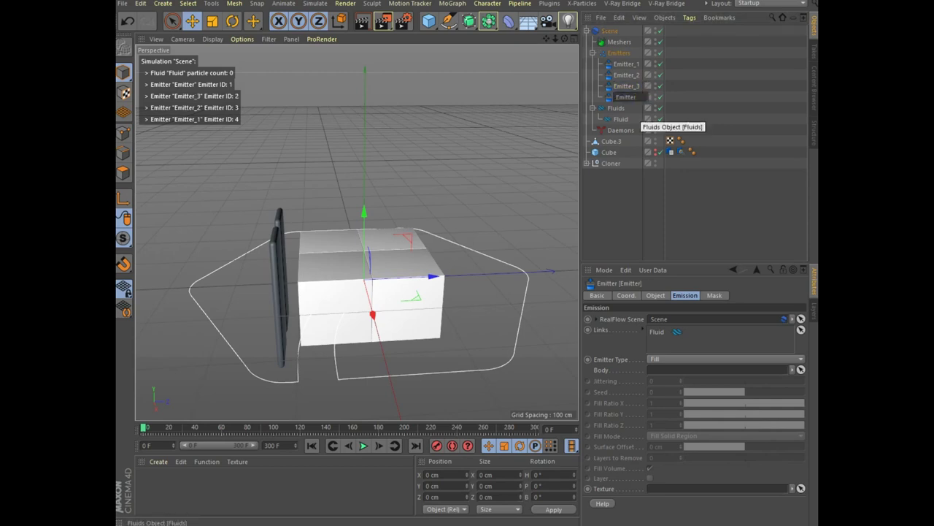
pyautogui.write('_4')
pyautogui.press('Return')
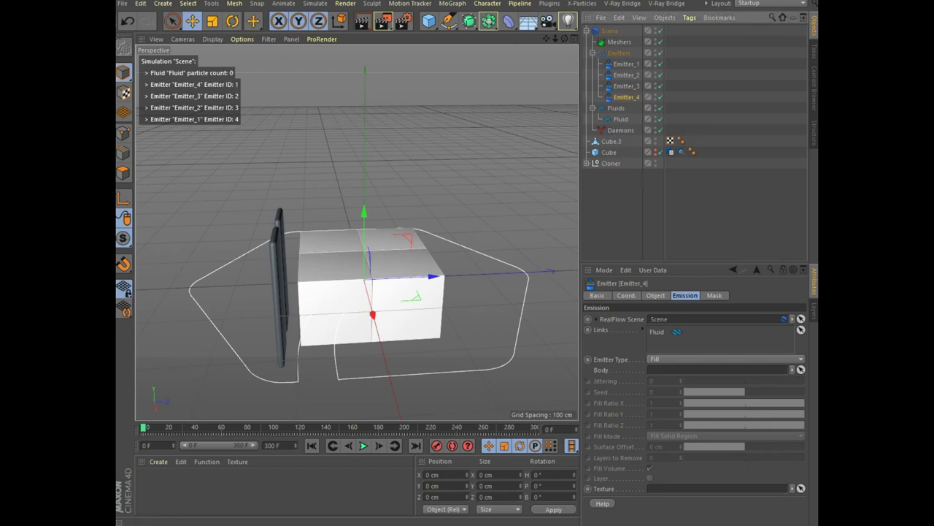
pyautogui.click(616, 108)
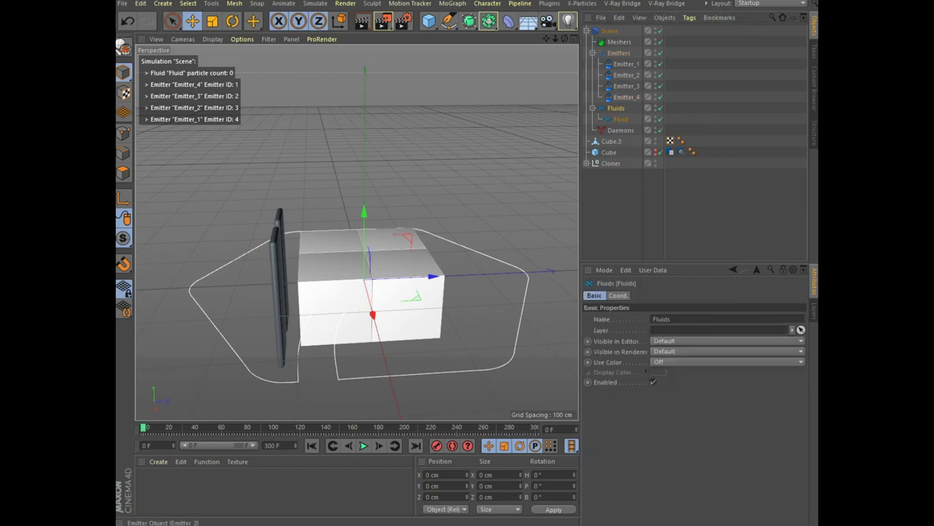
pyautogui.click(706, 2)
pyautogui.moveTo(720, 16)
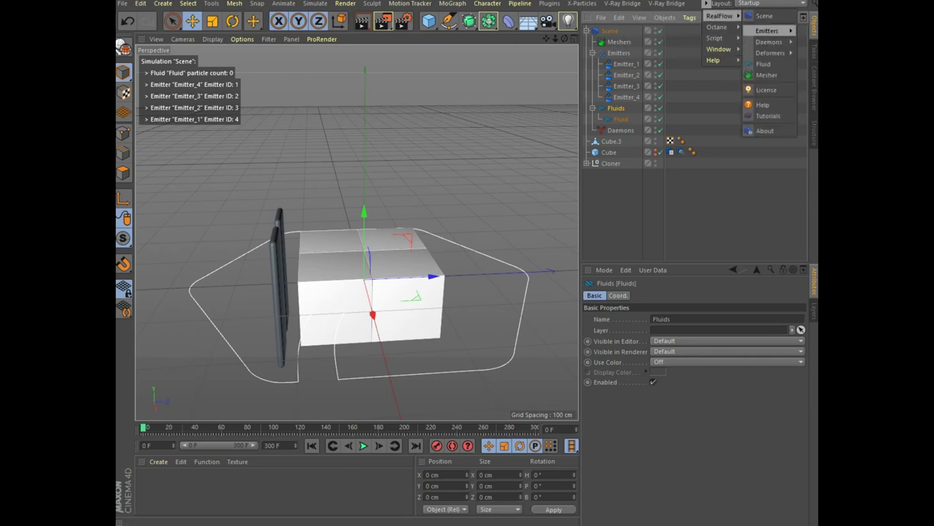
# - Add three more Liquid - PBD fluids so the scene holds four fluids
pyautogui.click(763, 64)
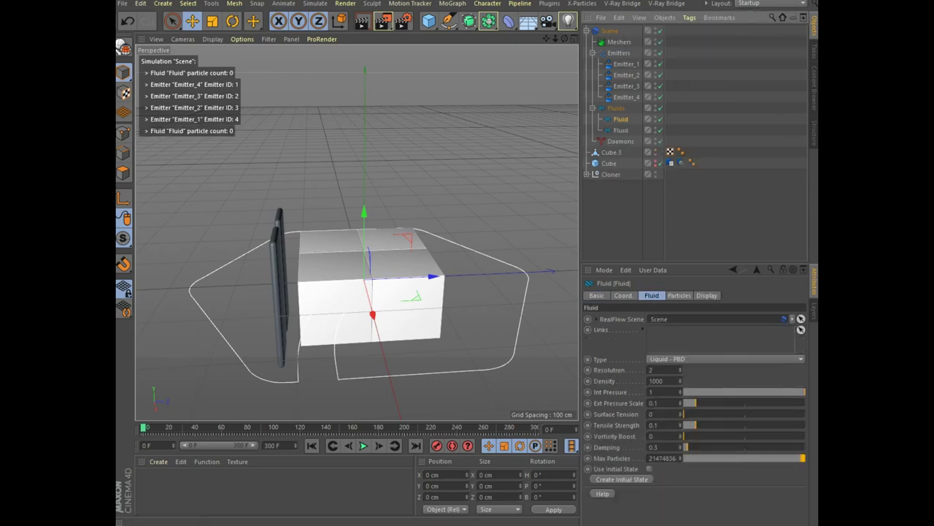
pyautogui.click(707, 4)
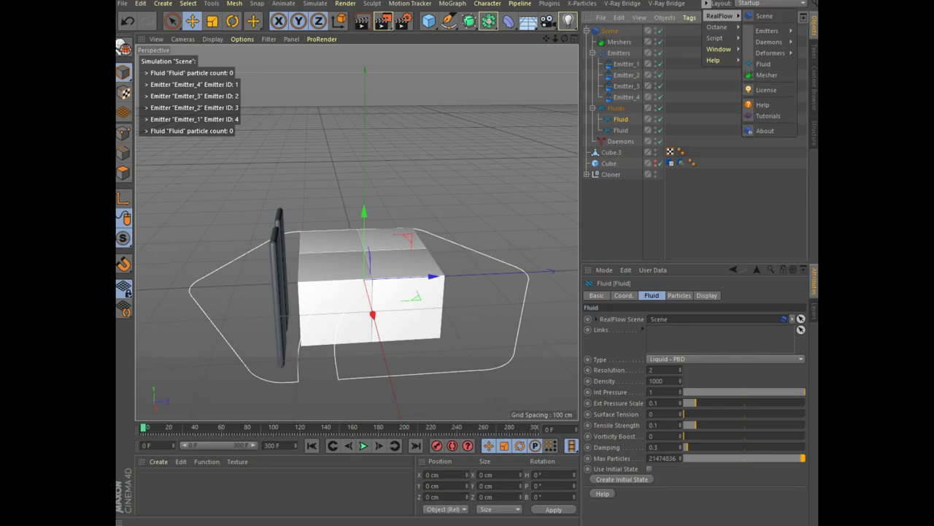
pyautogui.click(763, 64)
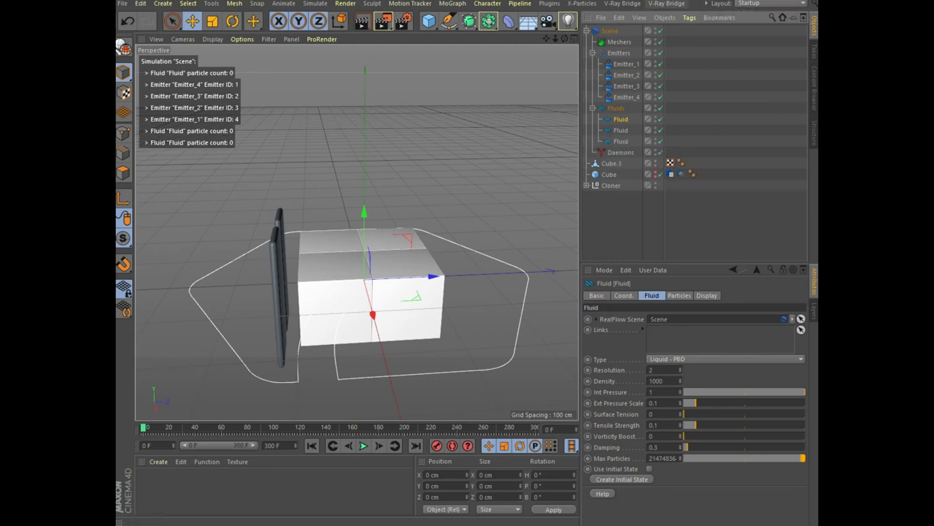
pyautogui.click(706, 4)
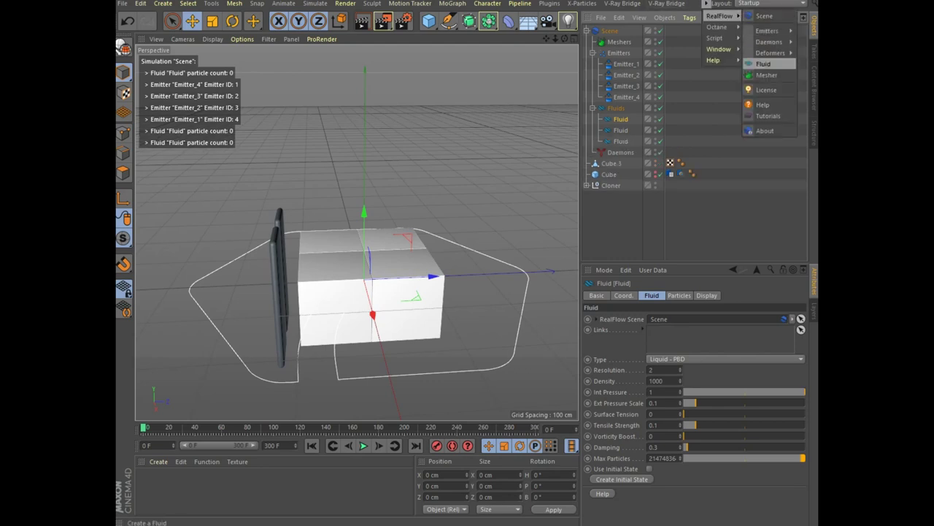
pyautogui.click(763, 64)
# - Rename the first two fluids to Fluid_1 and Fluid_2
pyautogui.doubleClick(621, 119)
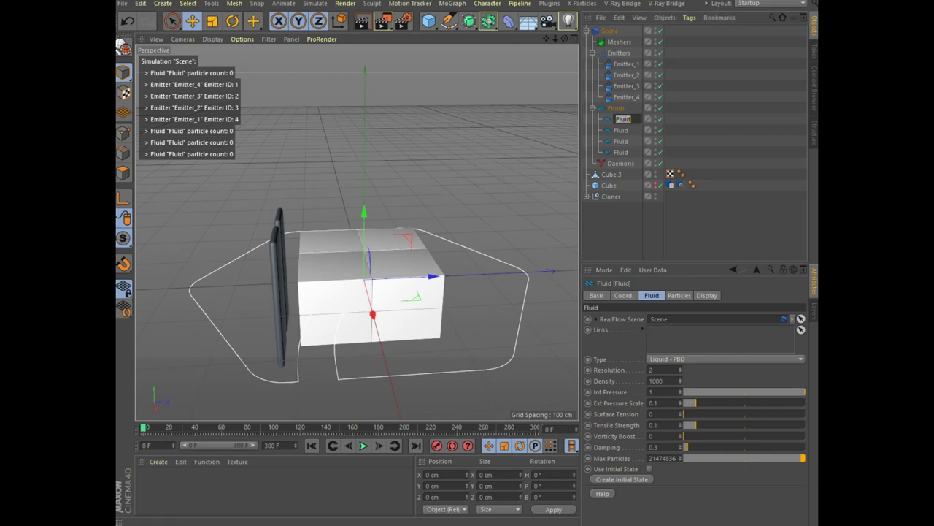
pyautogui.press('Return')
pyautogui.write('1')
pyautogui.click(620, 130)
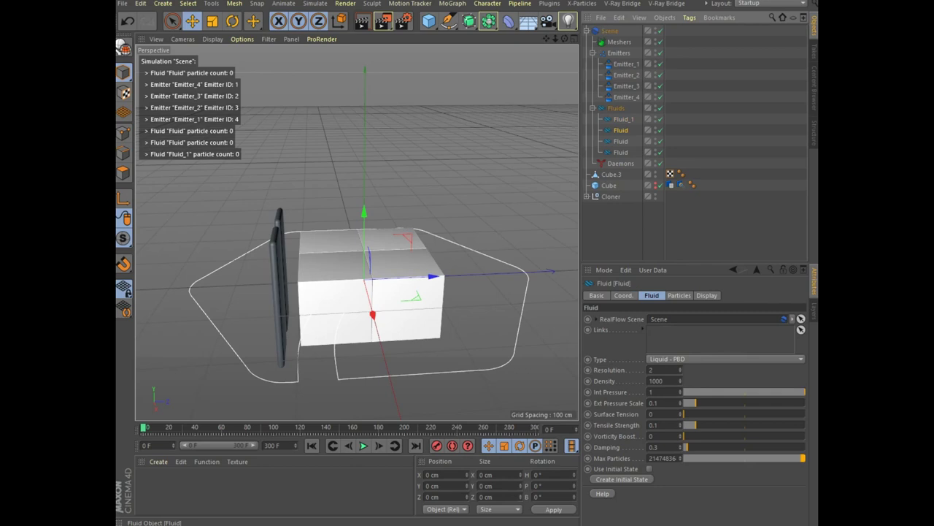
pyautogui.doubleClick(621, 130)
pyautogui.press('End')
pyautogui.write('_2')
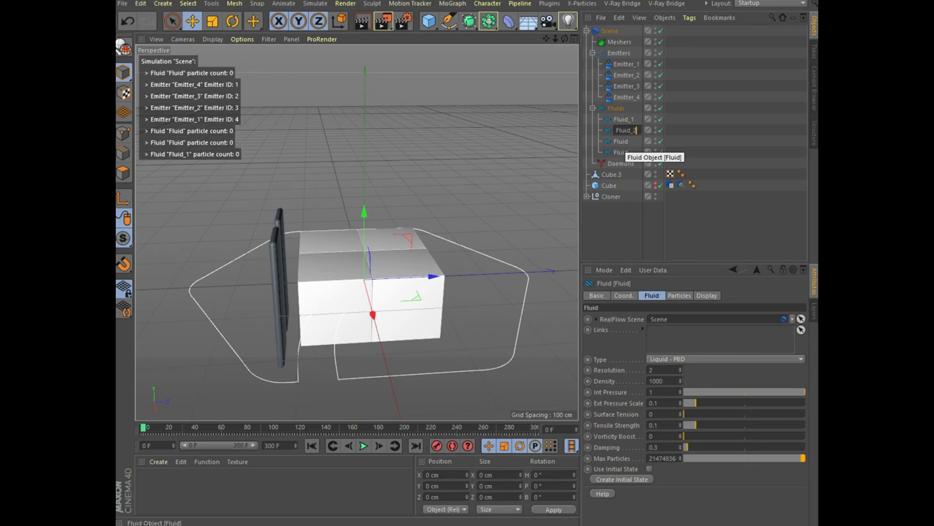
pyautogui.click(620, 141)
# - Rename the remaining two fluids to Fluid_3 and Fluid_4
pyautogui.doubleClick(621, 141)
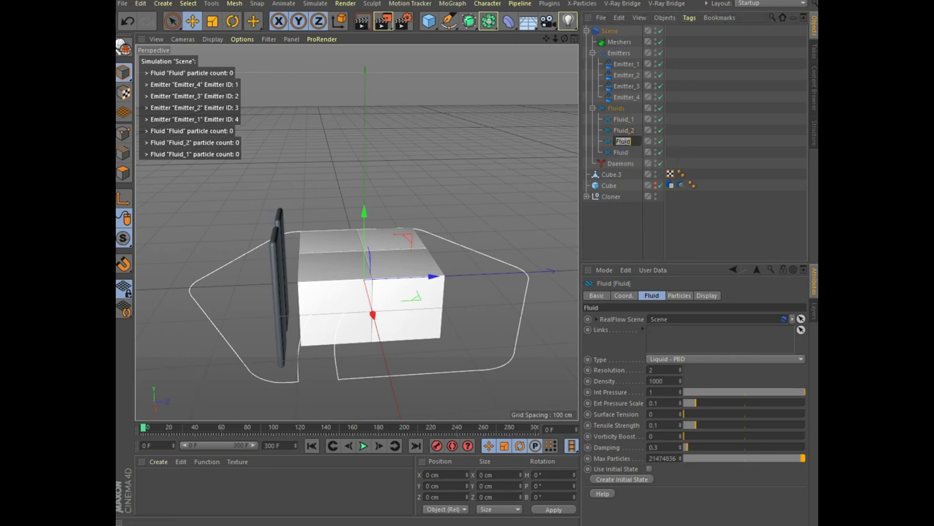
pyautogui.press('End')
pyautogui.write('_3')
pyautogui.press('Return')
pyautogui.doubleClick(622, 152)
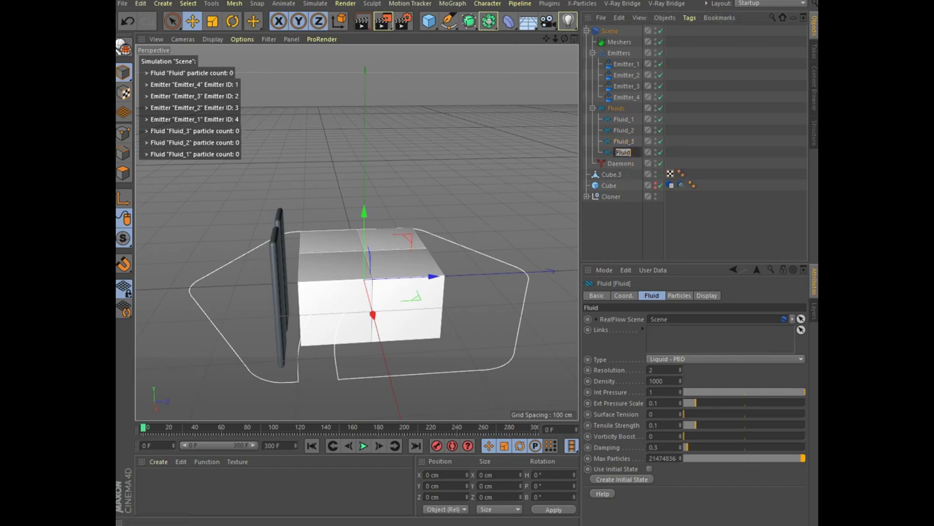
pyautogui.click(631, 152)
pyautogui.write('_4')
pyautogui.press('Return')
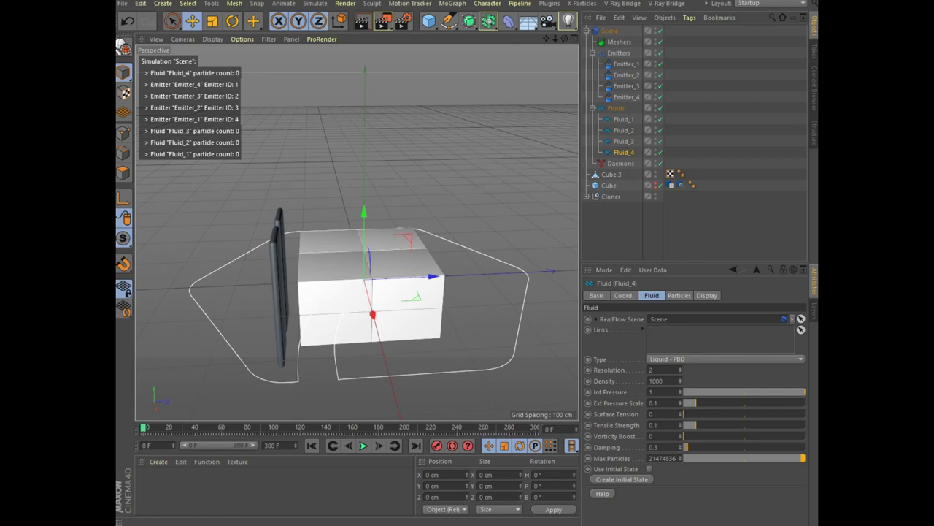
# - Expand the Cloner, link Emitter_1 to Fluid_1, and remove Fluid_4 from Emitter_2's Links
pyautogui.click(587, 197)
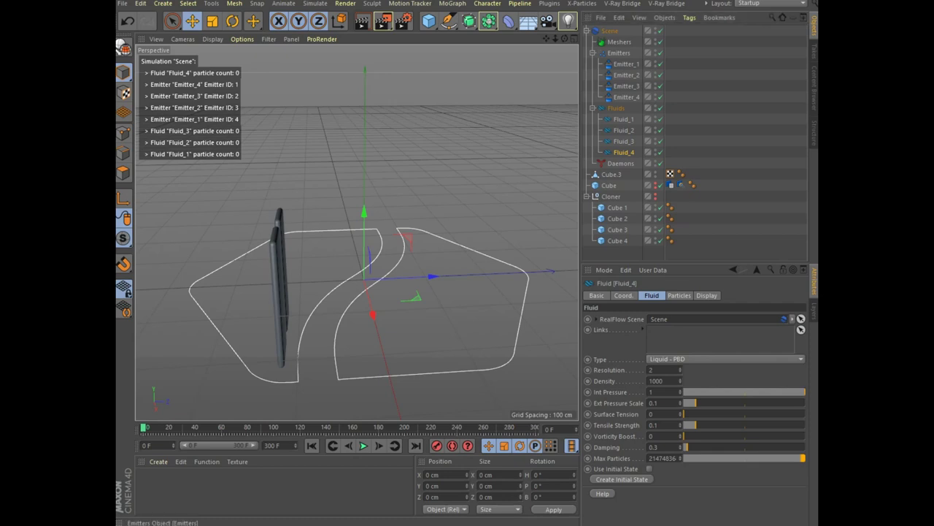
pyautogui.click(625, 63)
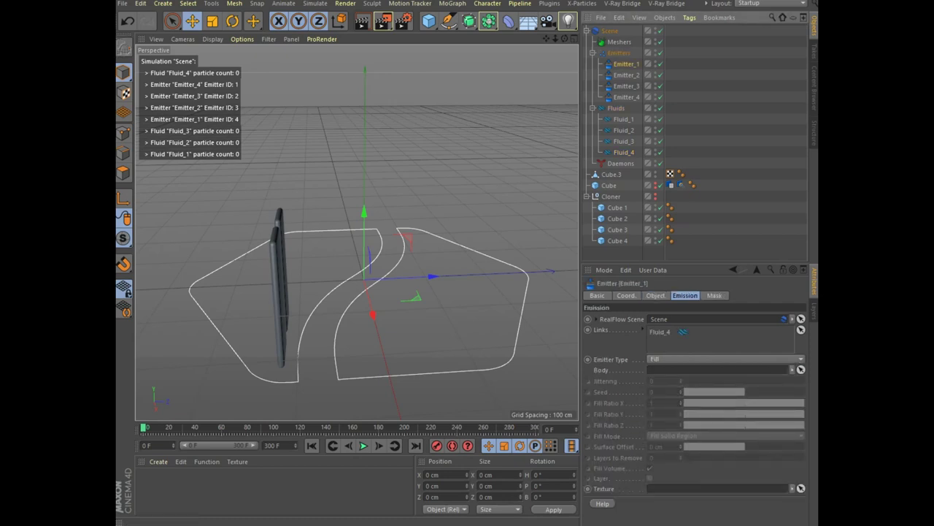
pyautogui.press('Delete')
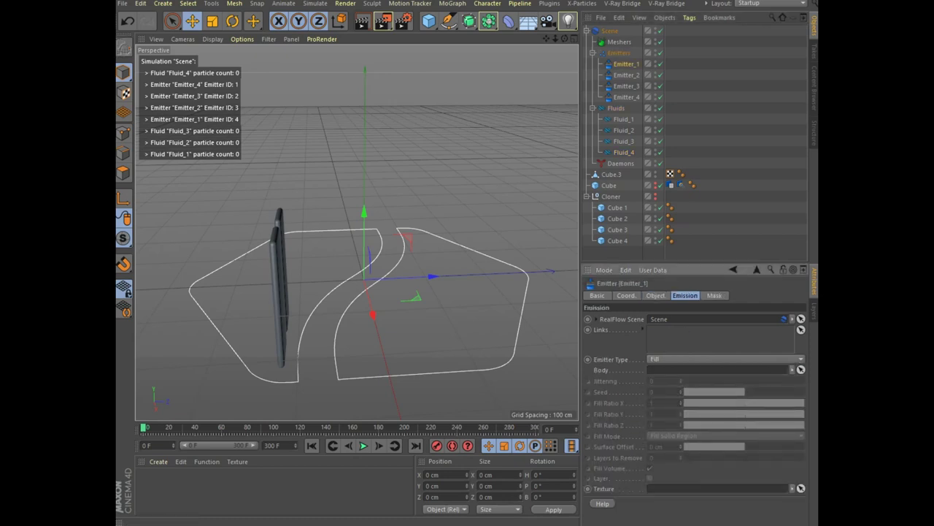
pyautogui.click(624, 119)
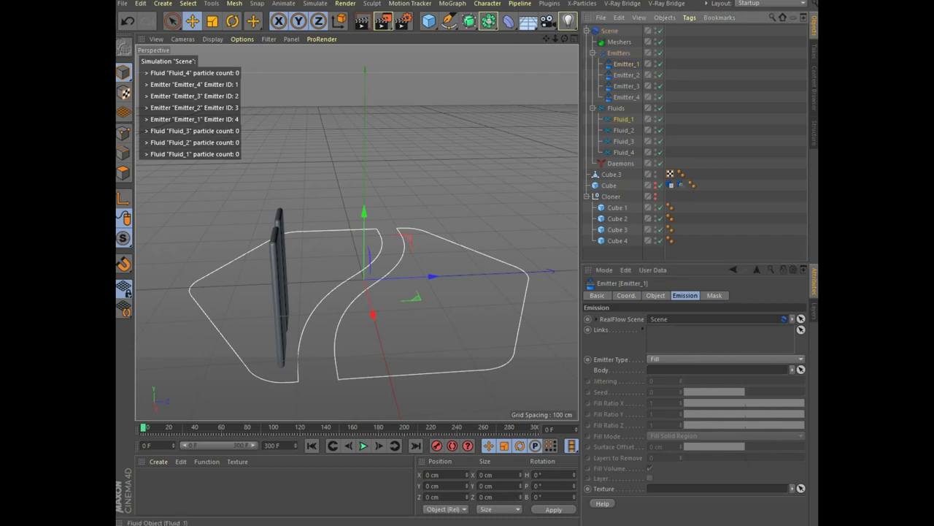
pyautogui.click(625, 75)
pyautogui.click(659, 331)
pyautogui.press('Delete')
# - Link Emitter_3 to Fluid_3 and re-link Emitter_4 to Fluid_4
pyautogui.click(626, 85)
pyautogui.press('Delete')
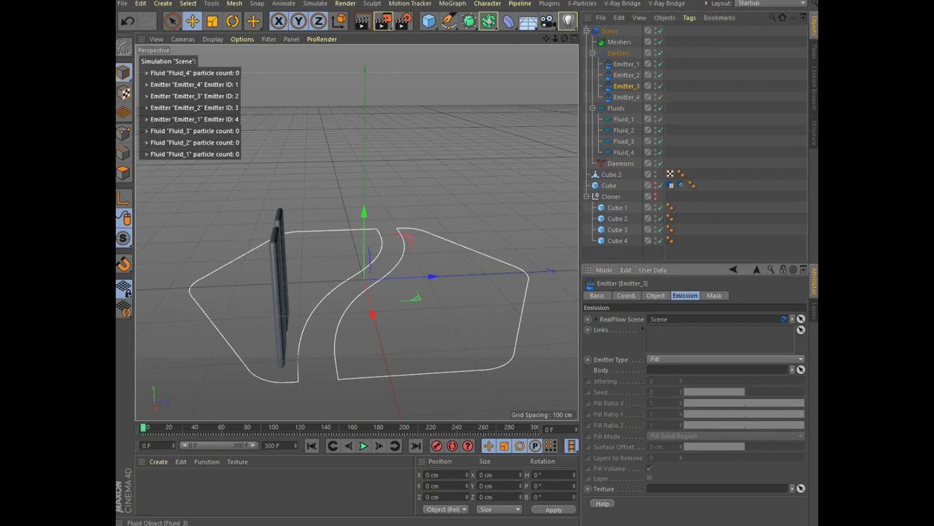
pyautogui.moveTo(624, 140); pyautogui.dragTo(683, 331)
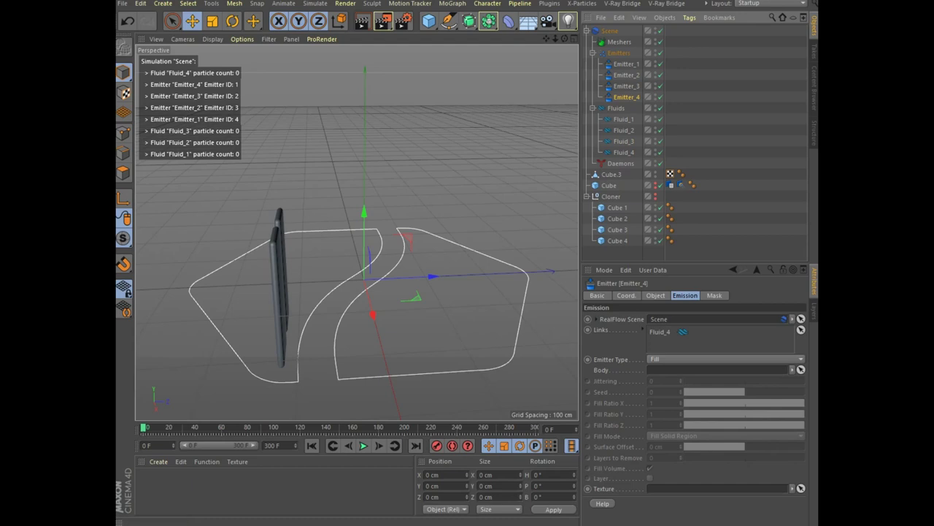
pyautogui.click(659, 331)
pyautogui.press('Delete')
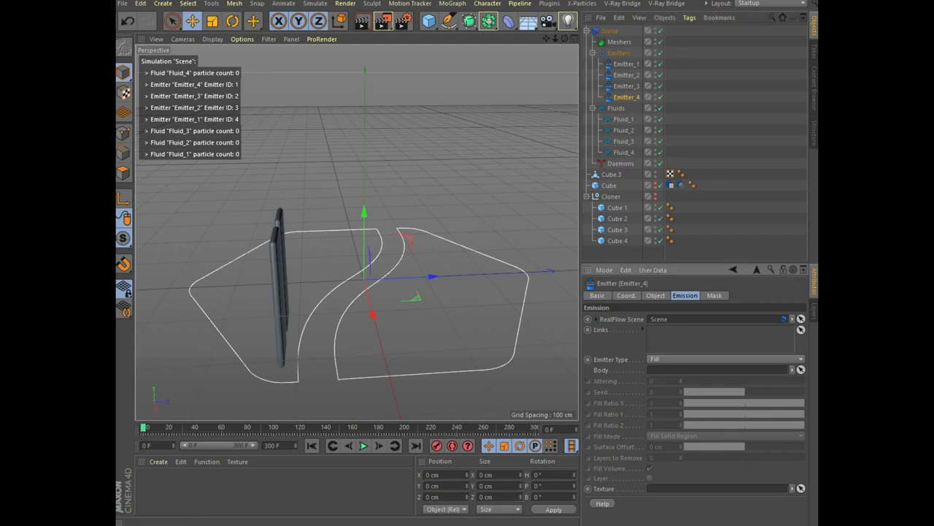
pyautogui.moveTo(624, 152); pyautogui.dragTo(659, 331)
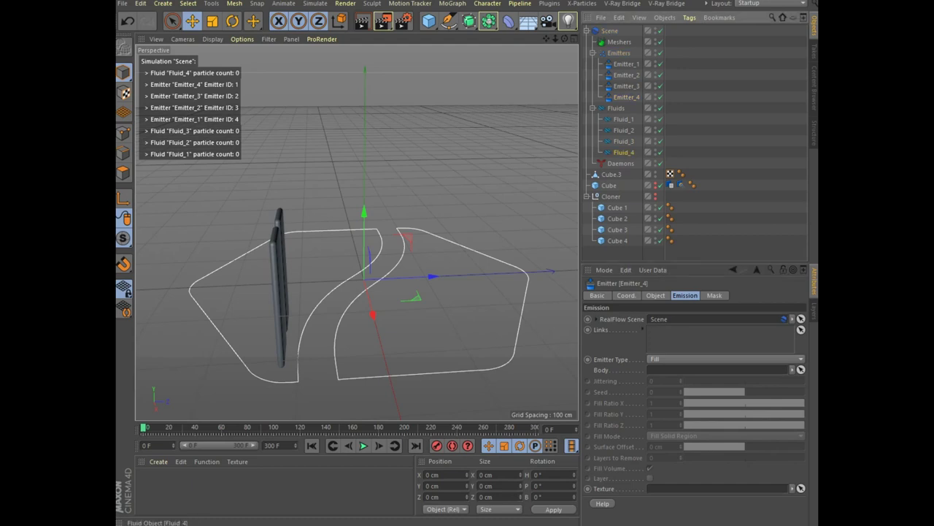
# - Check the Emitter_4 and Emitter_1 links and inspect Fluid_1 and Fluid_2 settings
pyautogui.click(627, 97)
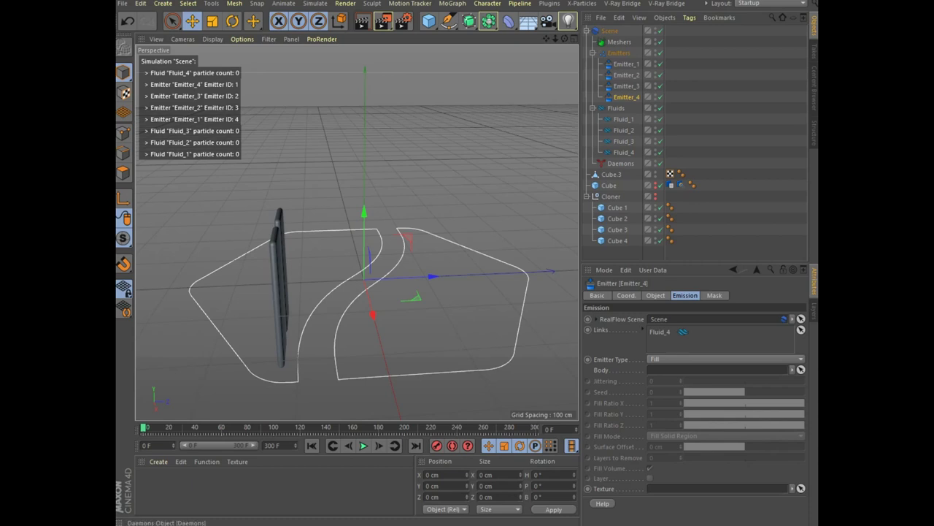
pyautogui.click(623, 119)
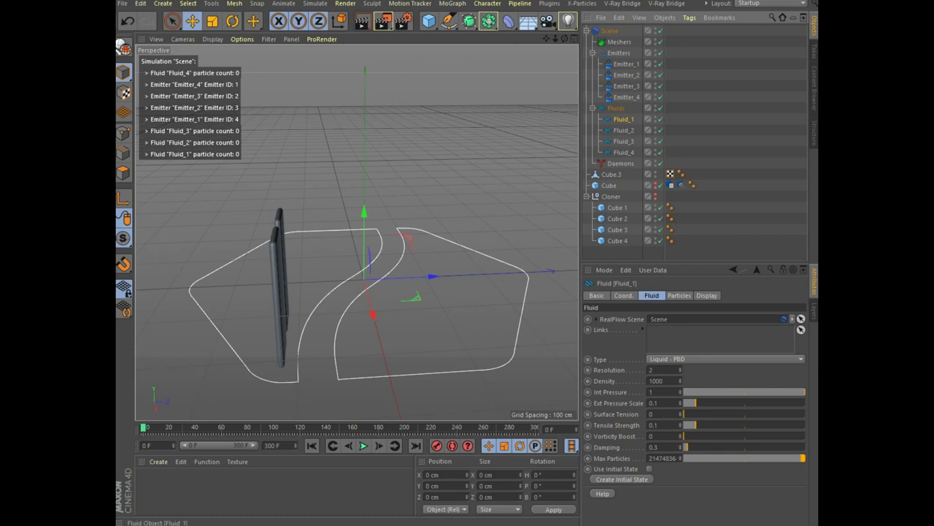
pyautogui.click(624, 129)
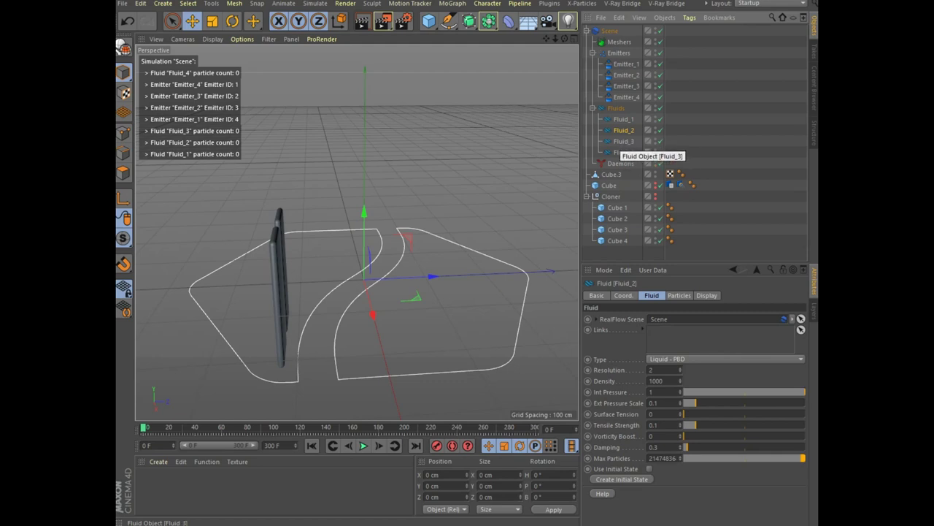
pyautogui.click(625, 96)
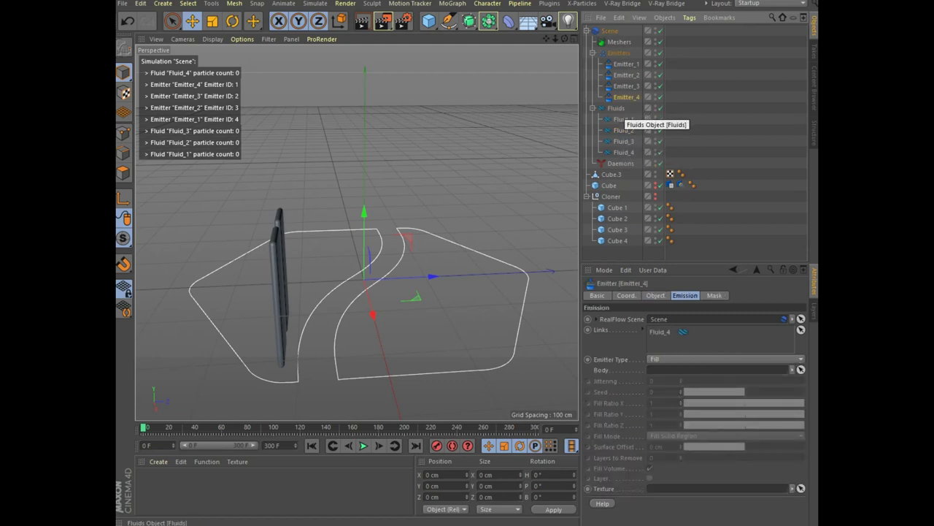
pyautogui.click(625, 63)
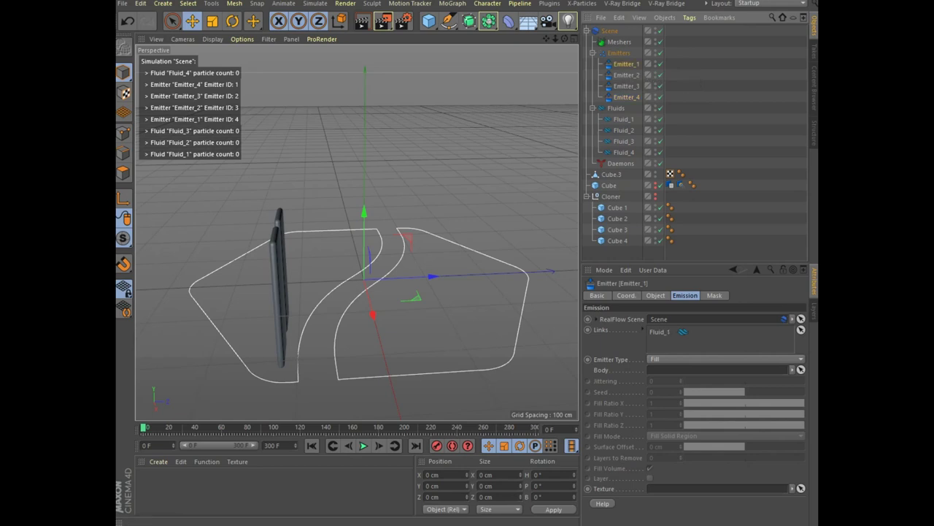
# - Set Cube 1 through Cube 4 as the fill bodies of Emitter_1 through Emitter_4
pyautogui.click(616, 207)
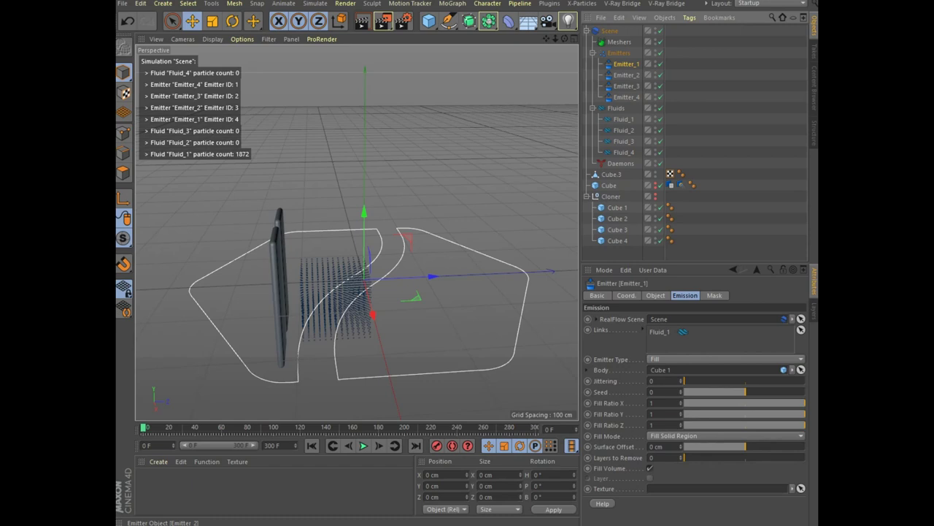
pyautogui.click(626, 76)
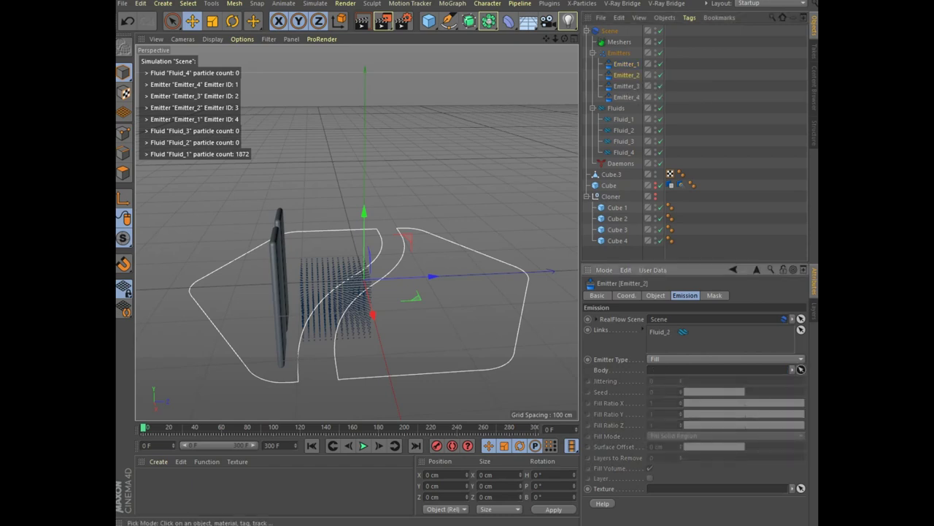
pyautogui.click(617, 218)
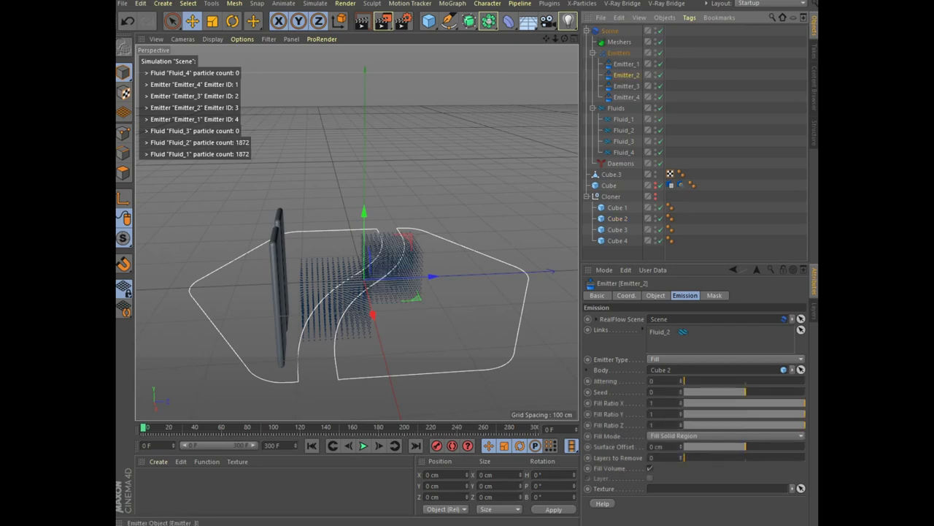
pyautogui.click(625, 86)
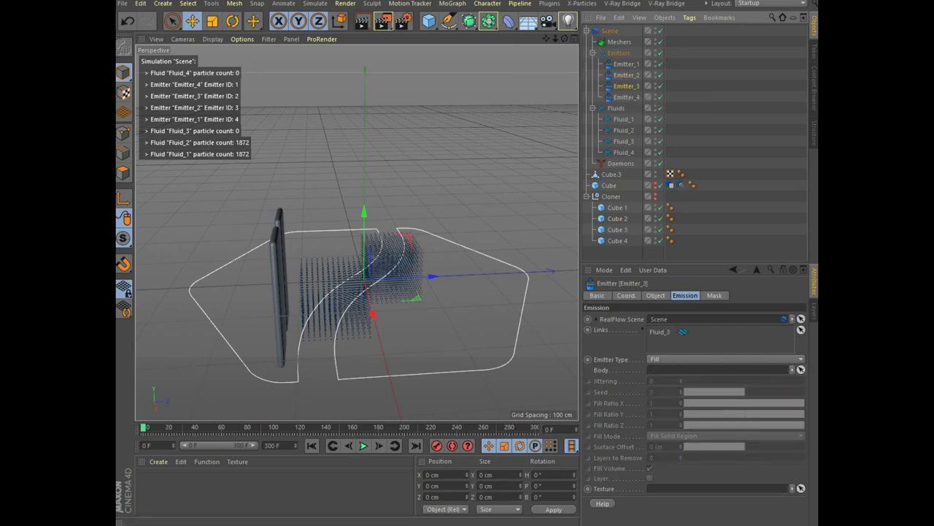
pyautogui.moveTo(801, 369); pyautogui.dragTo(611, 175)
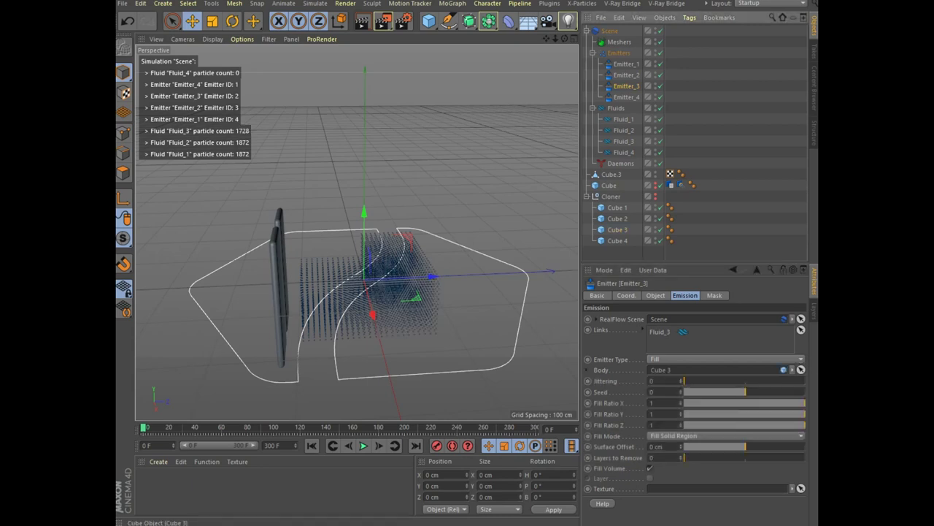
pyautogui.click(625, 97)
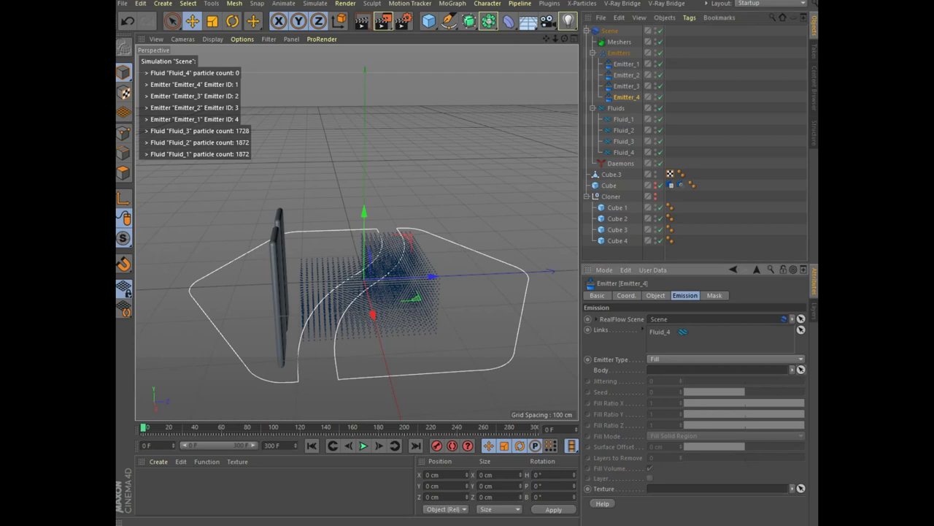
pyautogui.click(617, 240)
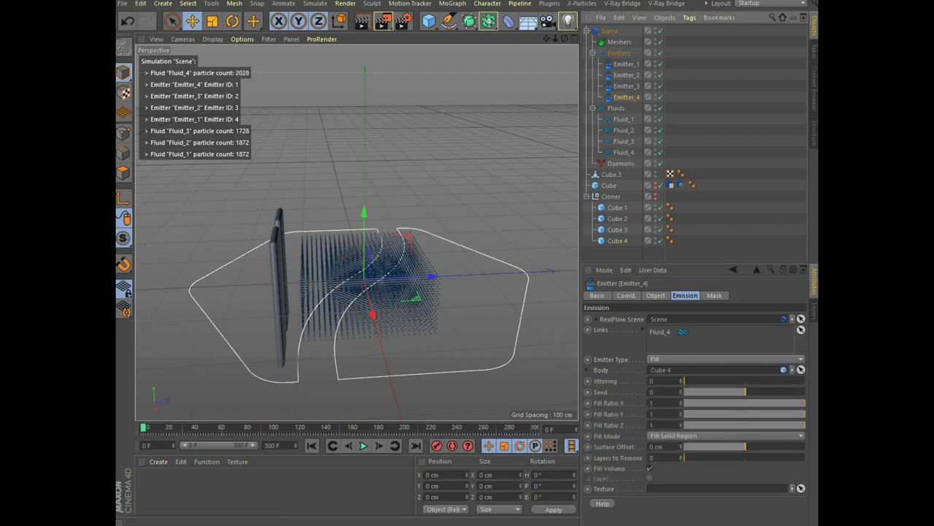
pyautogui.click(428, 21)
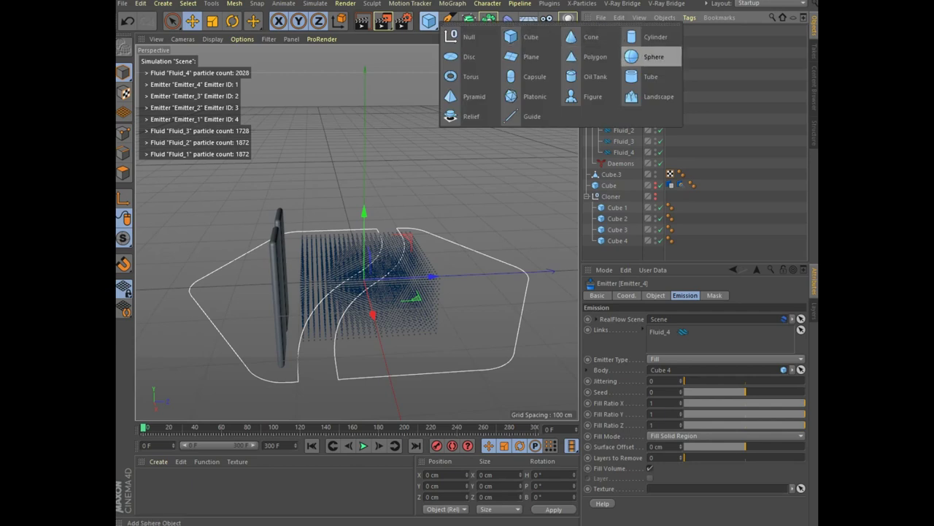
# - Add a Sphere with a 5 cm radius
pyautogui.click(654, 56)
pyautogui.doubleClick(645, 319)
pyautogui.write('5')
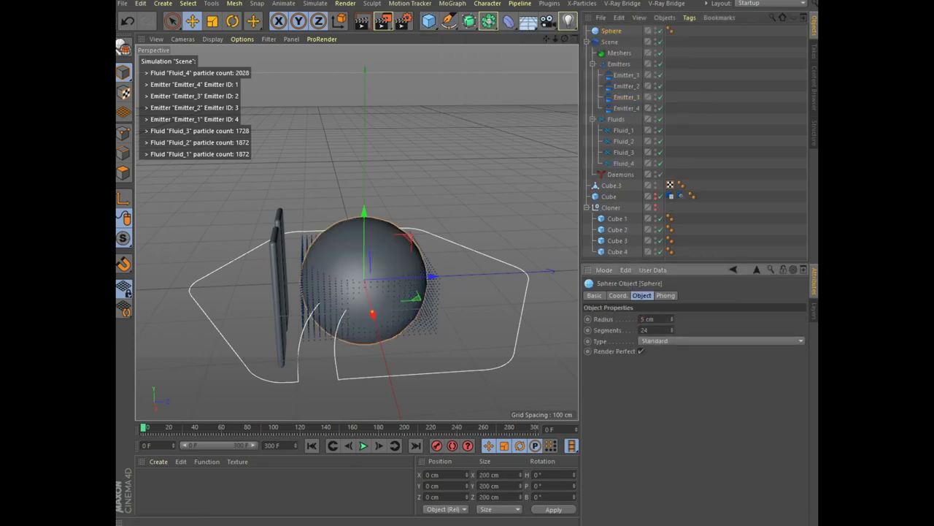
pyautogui.press('Return')
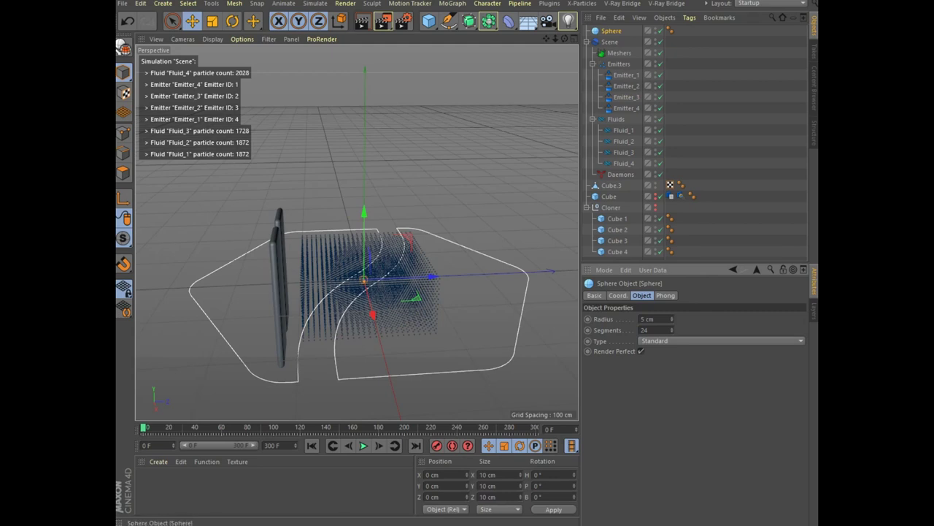
# - Place a copy of the sphere under each of Fluid_1 through Fluid_4
pyautogui.moveTo(612, 30); pyautogui.dragTo(623, 130)
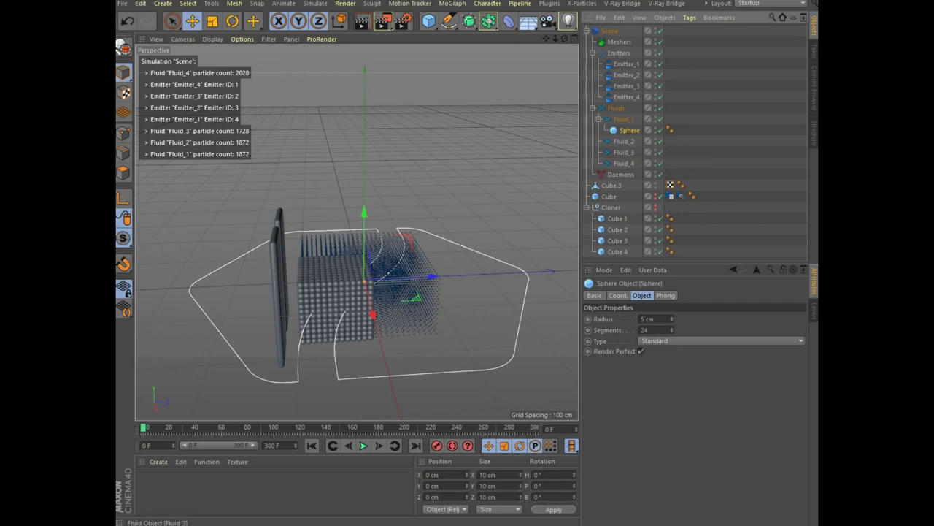
pyautogui.moveTo(628, 130); pyautogui.dragTo(624, 141)
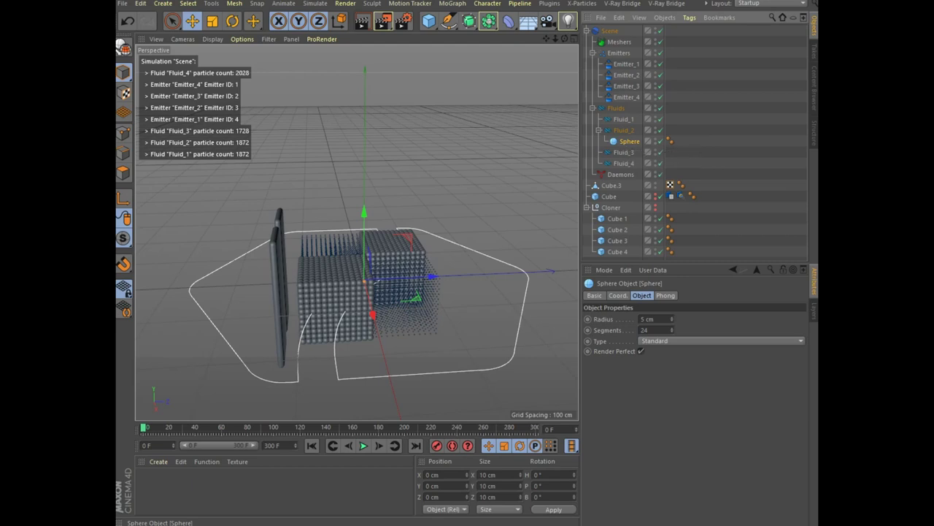
pyautogui.keyDown('ctrl'); pyautogui.moveTo(629, 141); pyautogui.dragTo(623, 119); pyautogui.keyUp('ctrl')
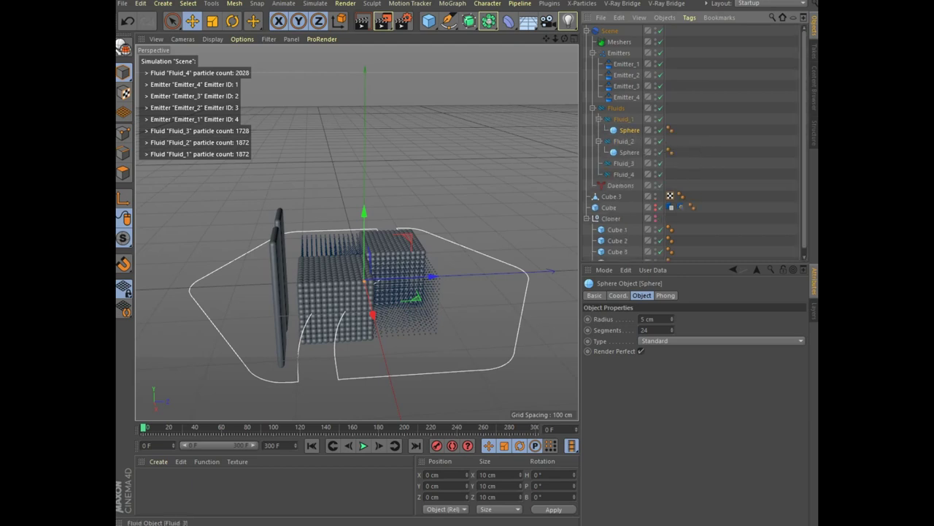
pyautogui.click(629, 151)
pyautogui.keyDown('ctrl'); pyautogui.moveTo(630, 152); pyautogui.dragTo(623, 163); pyautogui.keyUp('ctrl')
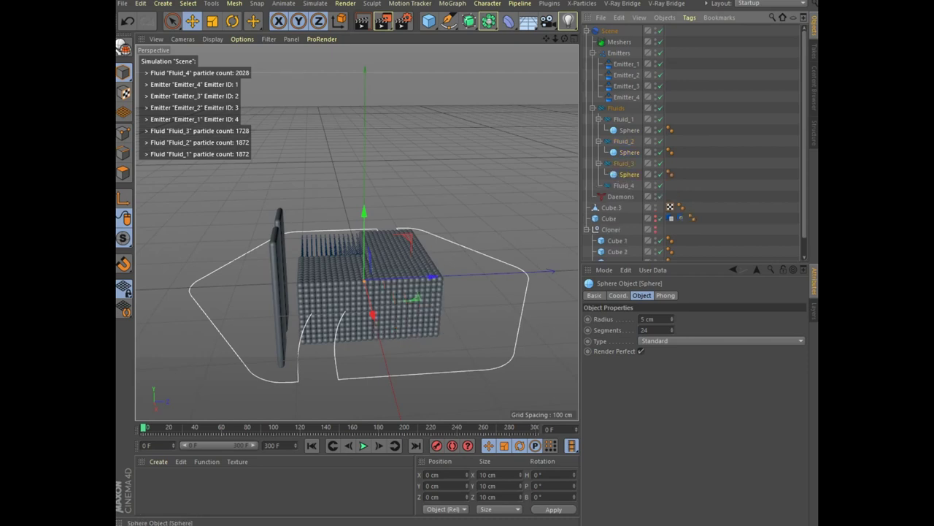
pyautogui.keyDown('ctrl'); pyautogui.moveTo(629, 175); pyautogui.dragTo(623, 185); pyautogui.keyUp('ctrl')
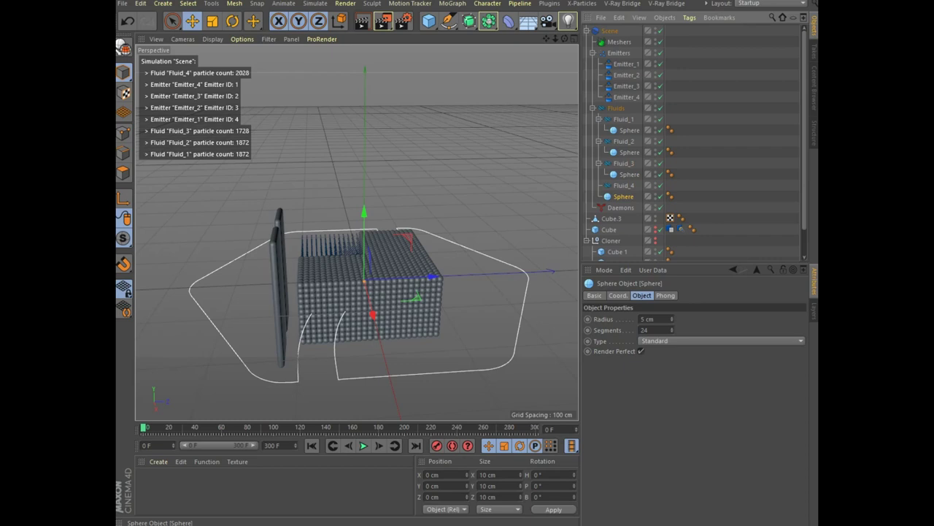
pyautogui.moveTo(624, 196); pyautogui.dragTo(619, 186)
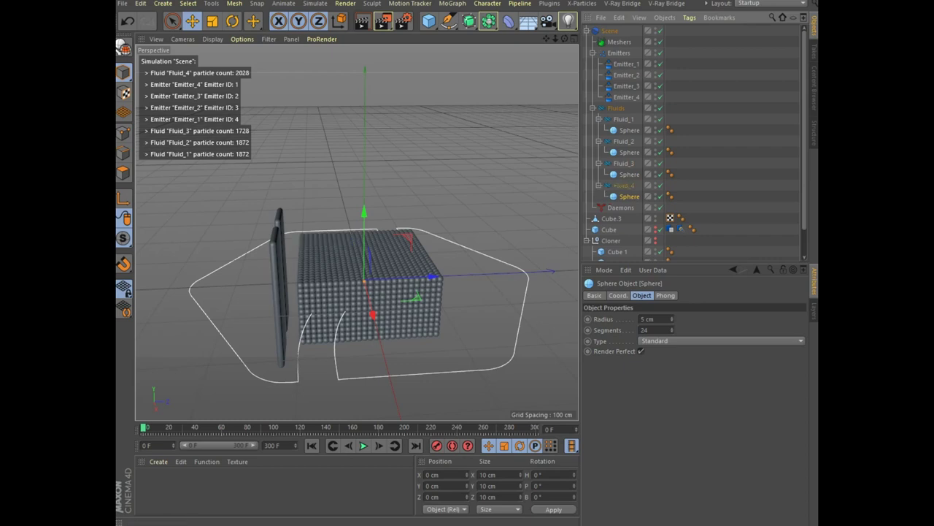
pyautogui.click(158, 461)
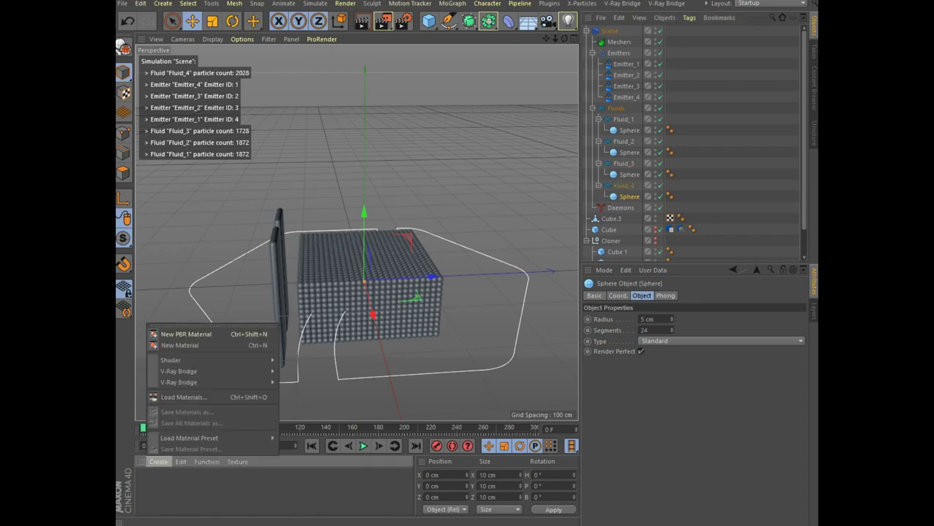
# - Load the MercyMat material file from the свет и материалы folder
pyautogui.click(183, 397)
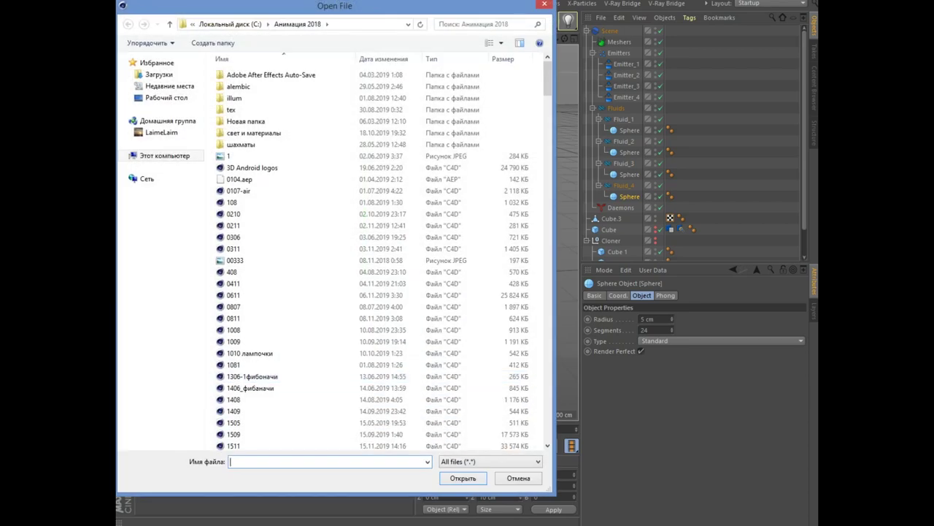
pyautogui.doubleClick(254, 133)
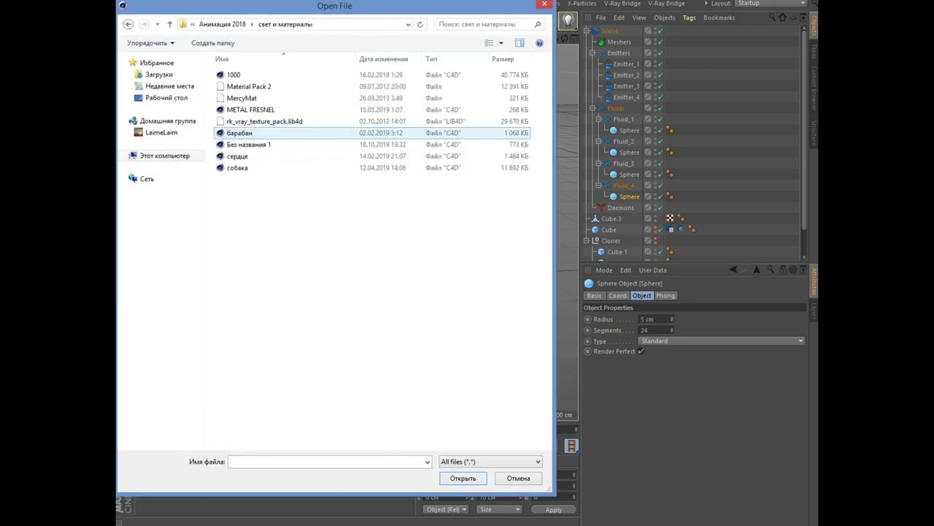
pyautogui.click(241, 98)
pyautogui.click(463, 477)
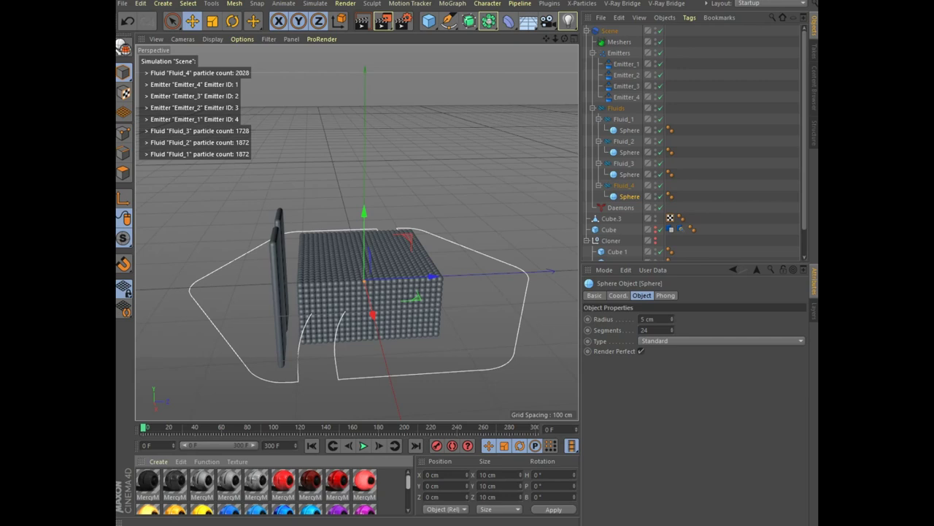
# - Apply light blue, pink, dark blue and purple materials to Fluid_1 through Fluid_4
pyautogui.scroll(-1, 255, 489)
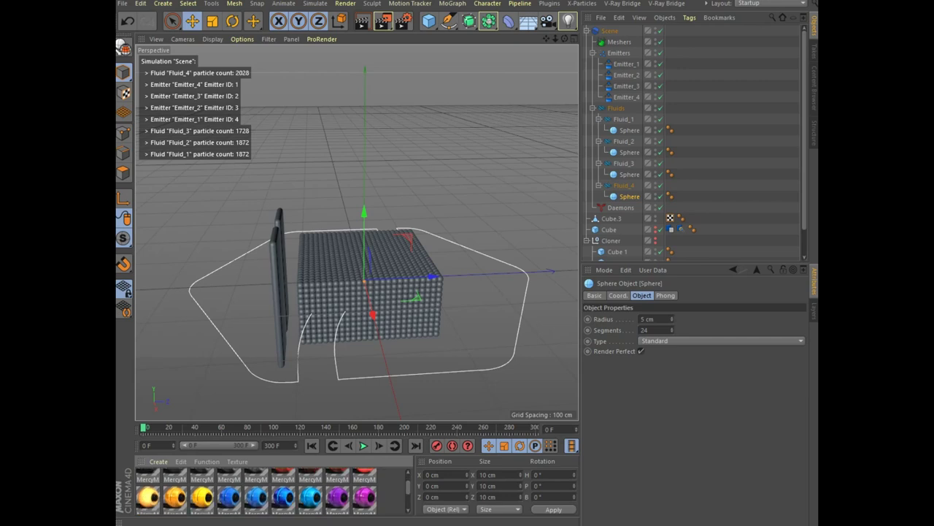
pyautogui.moveTo(310, 497); pyautogui.dragTo(624, 118)
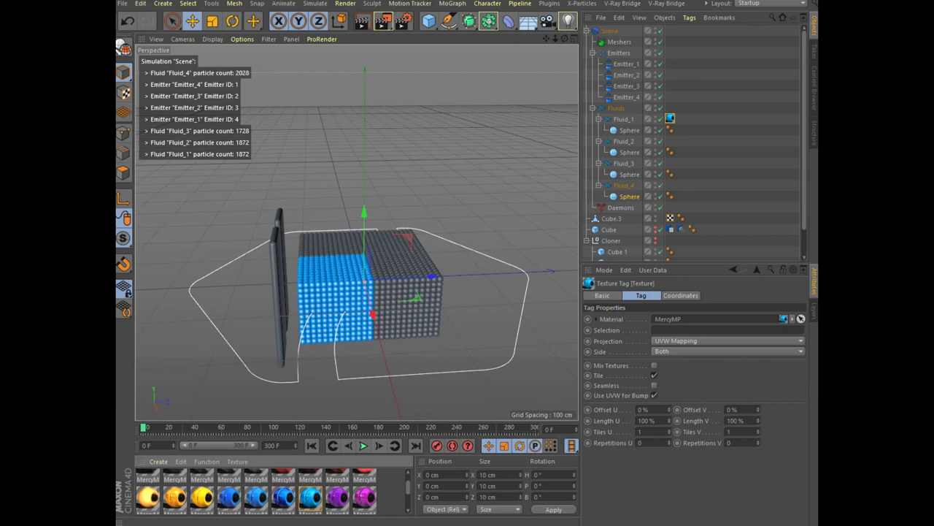
pyautogui.moveTo(365, 496); pyautogui.dragTo(670, 140)
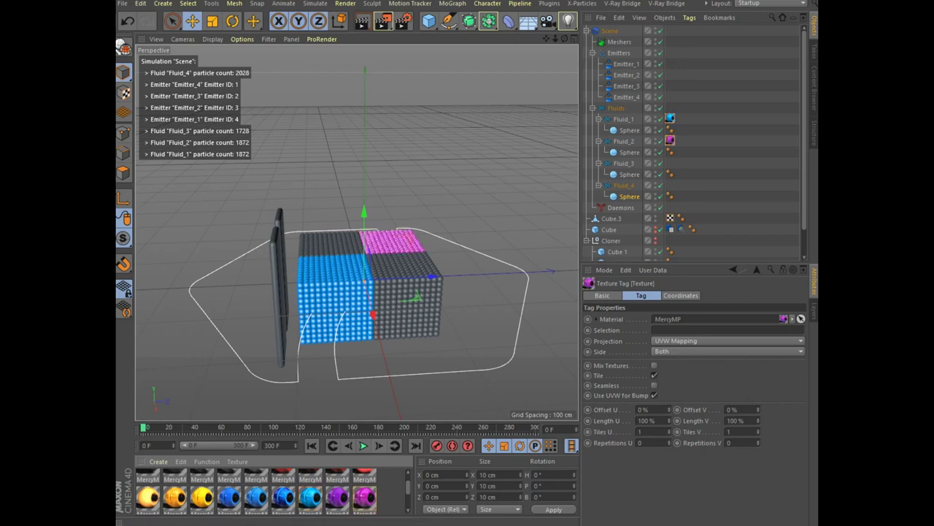
pyautogui.moveTo(283, 496); pyautogui.dragTo(670, 162)
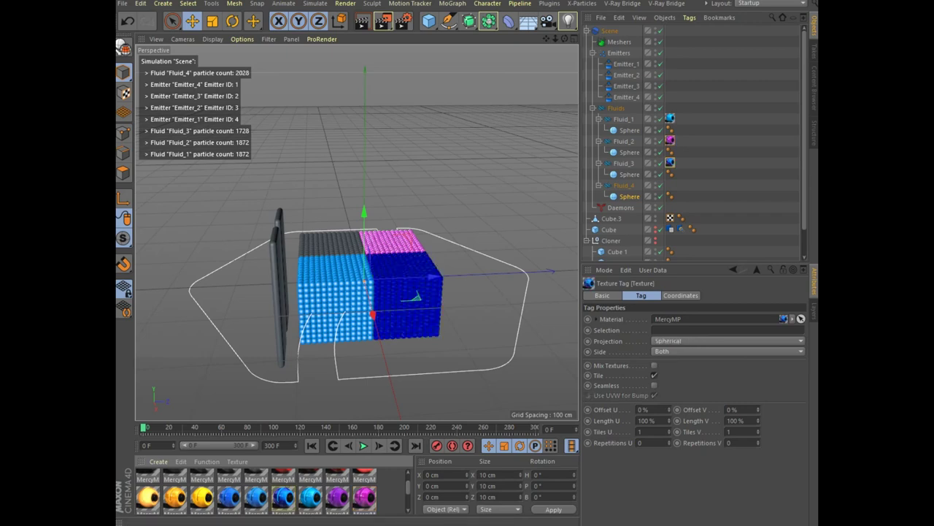
pyautogui.moveTo(670, 184); pyautogui.dragTo(671, 184)
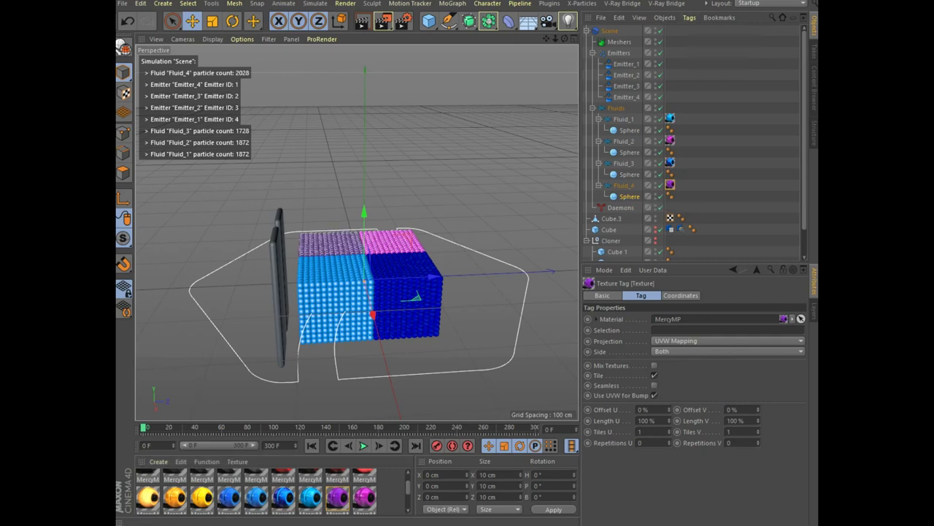
# - Give the thin bar Cube.3 a silver material and render a preview
pyautogui.scroll(1, 255, 489)
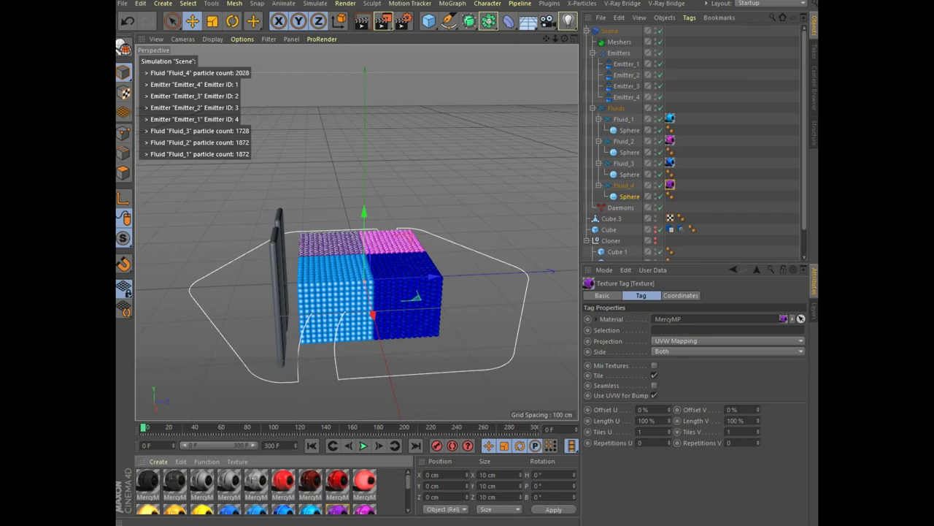
pyautogui.moveTo(202, 482); pyautogui.dragTo(280, 292)
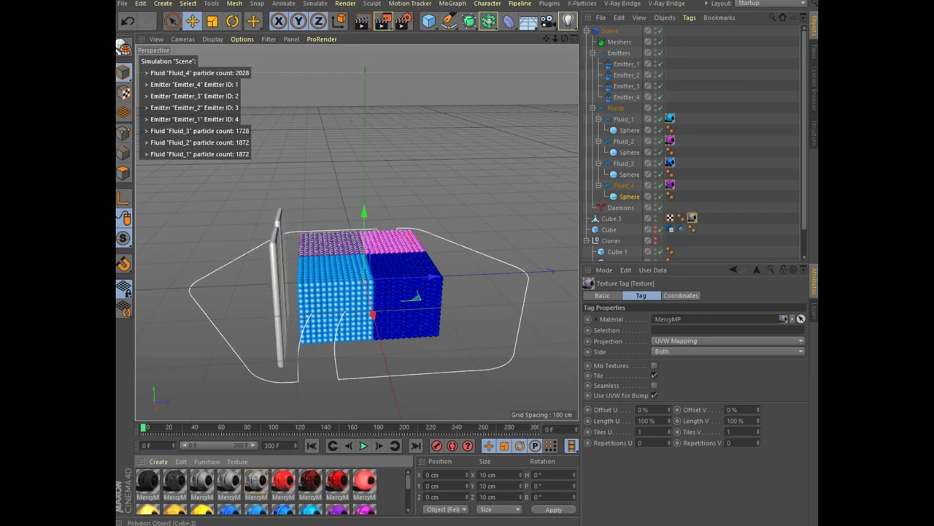
pyautogui.click(361, 21)
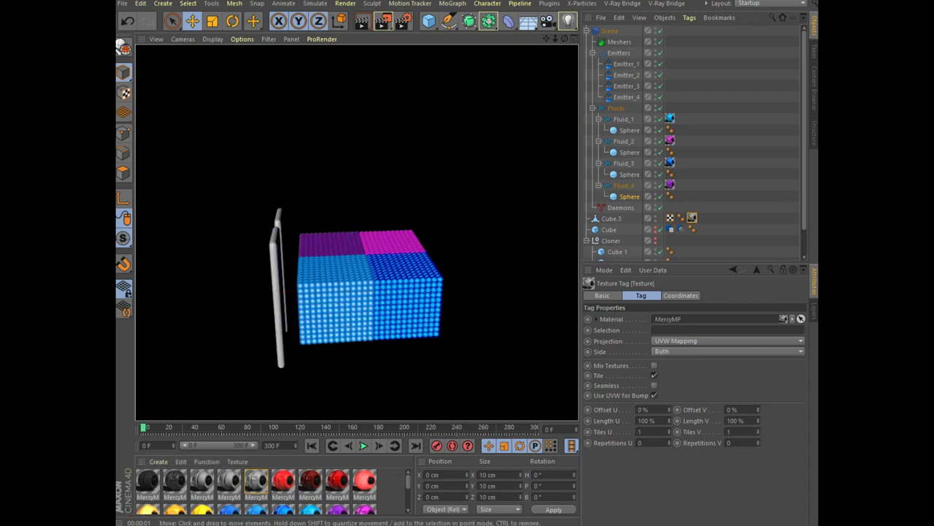
# - Add a Floor and lower it to -187.317 cm beneath the fluid blocks
pyautogui.click(527, 20)
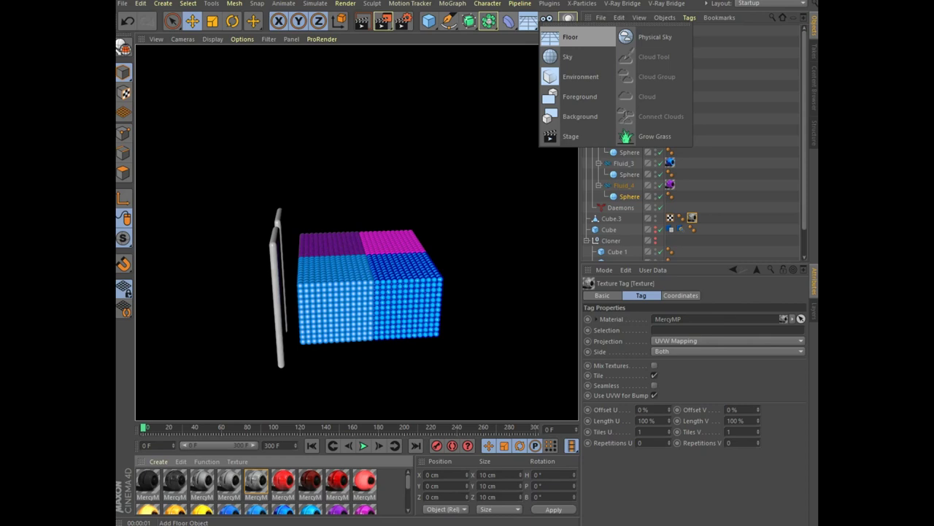
pyautogui.click(571, 36)
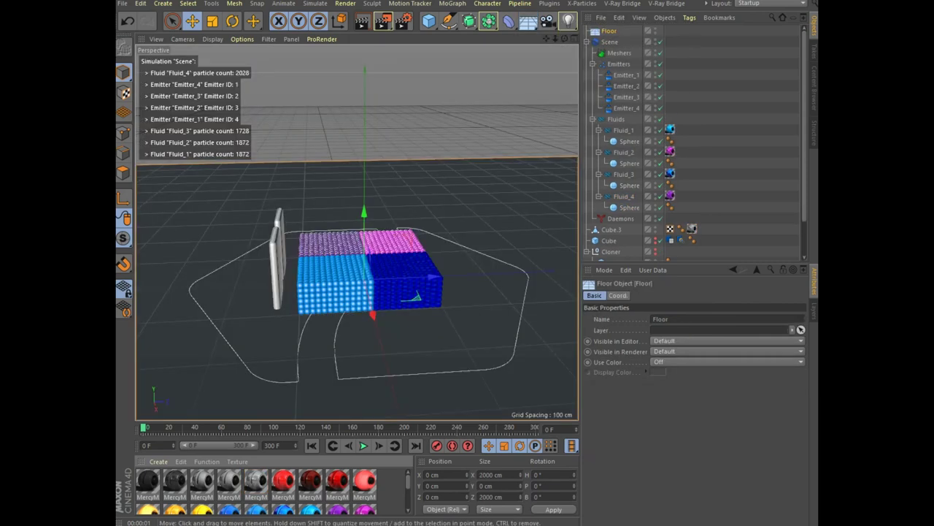
pyautogui.moveTo(365, 210); pyautogui.dragTo(371, 323)
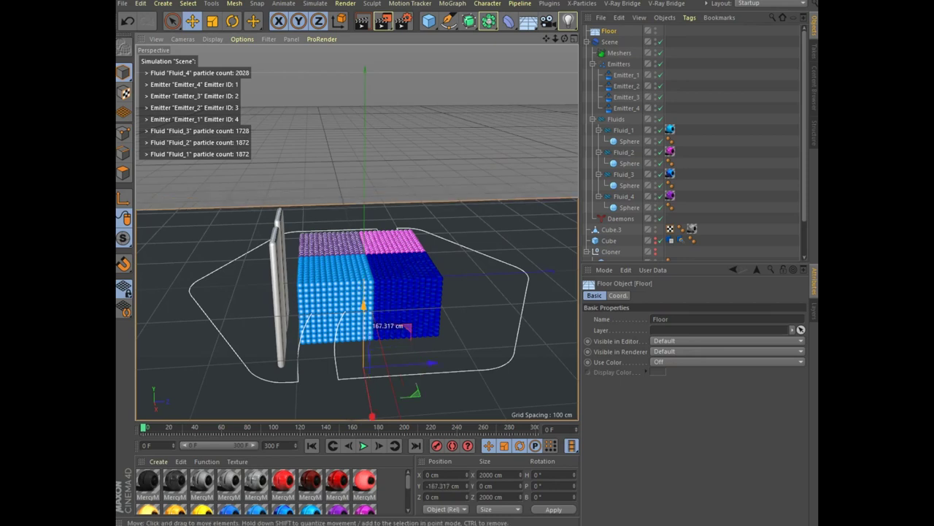
pyautogui.moveTo(371, 323); pyautogui.dragTo(371, 322)
# - Apply the chrome material to the floor, render a preview, and play the simulation
pyautogui.scroll(-3, 256, 489)
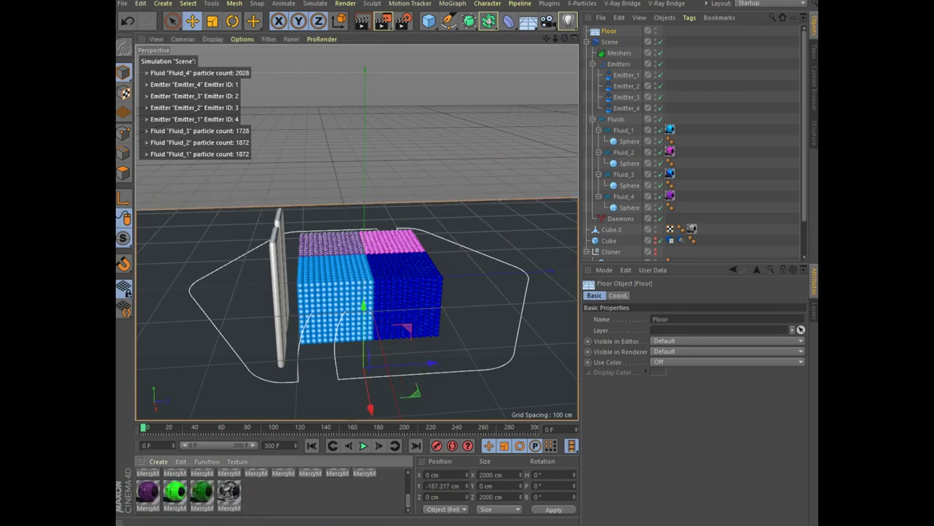
pyautogui.moveTo(228, 491); pyautogui.dragTo(329, 394)
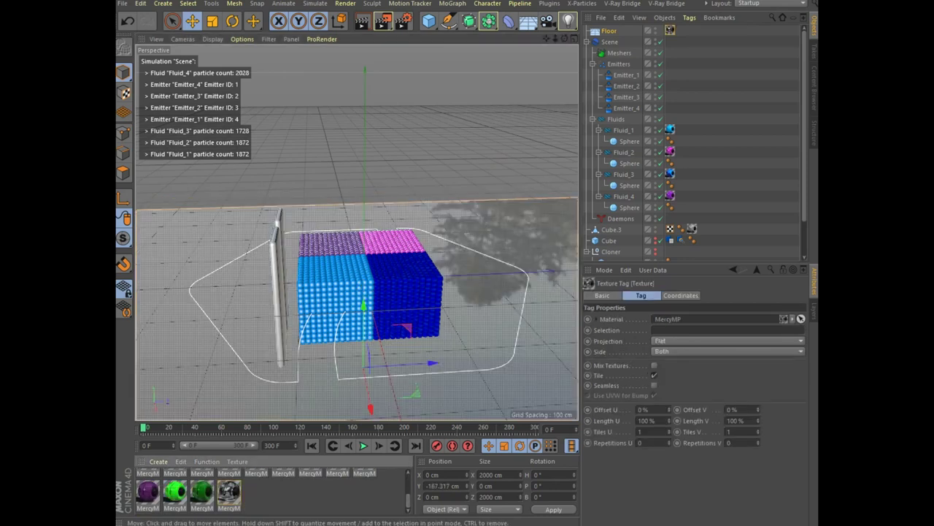
pyautogui.click(362, 20)
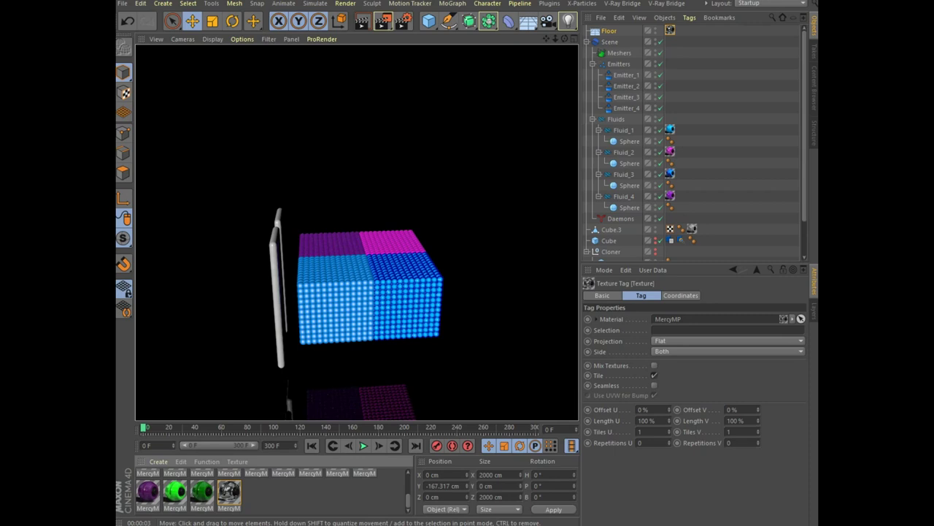
pyautogui.click(363, 445)
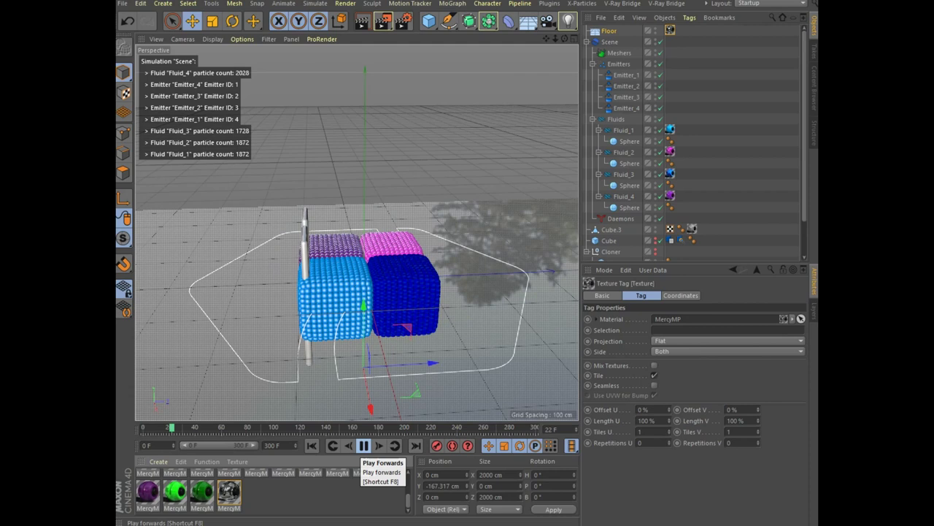
# - Stop and rewind playback, then enable Use GPU in the Scene's Solver settings
pyautogui.click(364, 445)
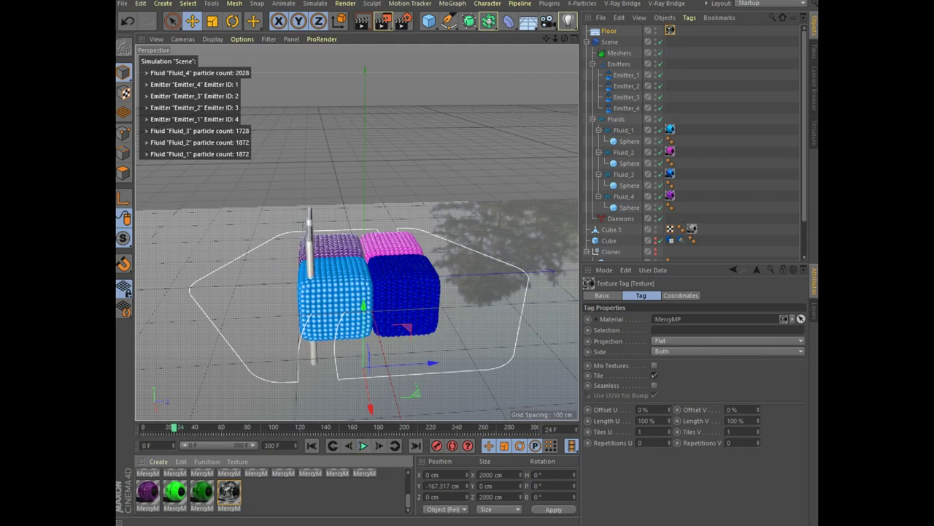
pyautogui.click(311, 445)
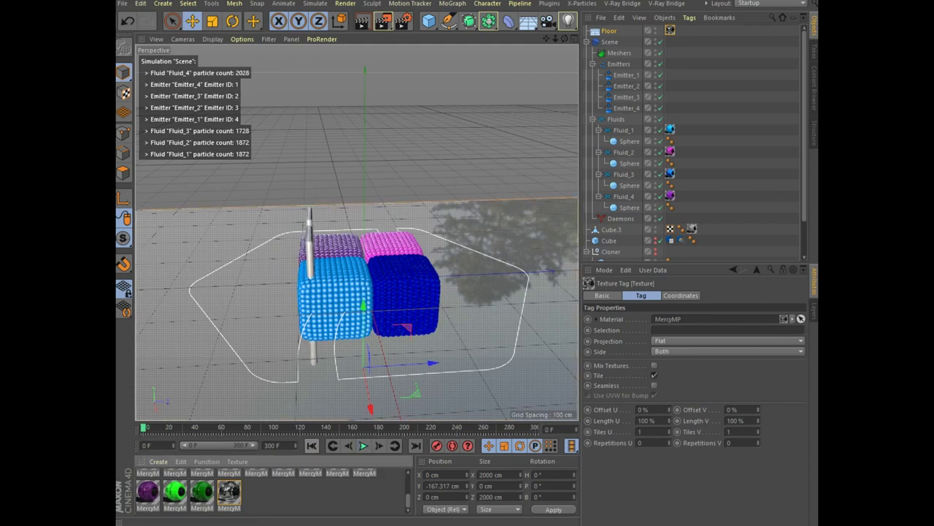
pyautogui.click(610, 41)
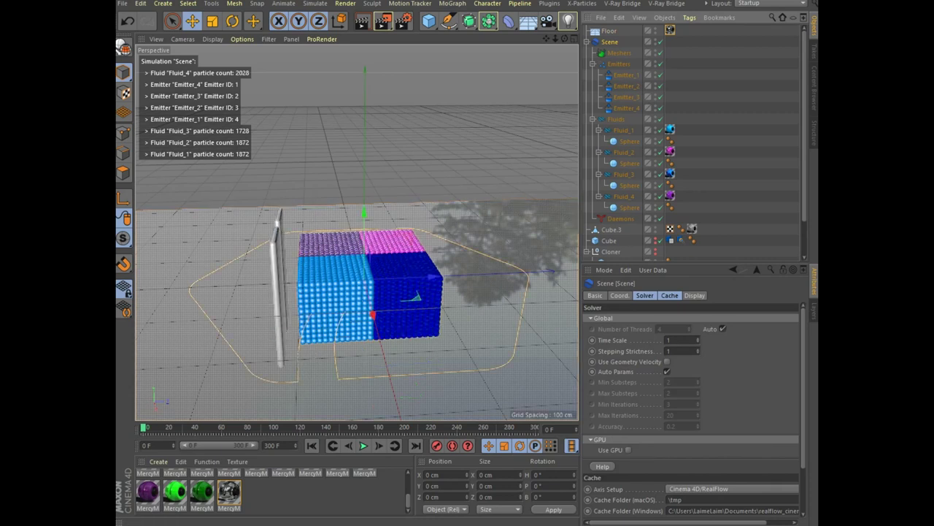
pyautogui.click(628, 450)
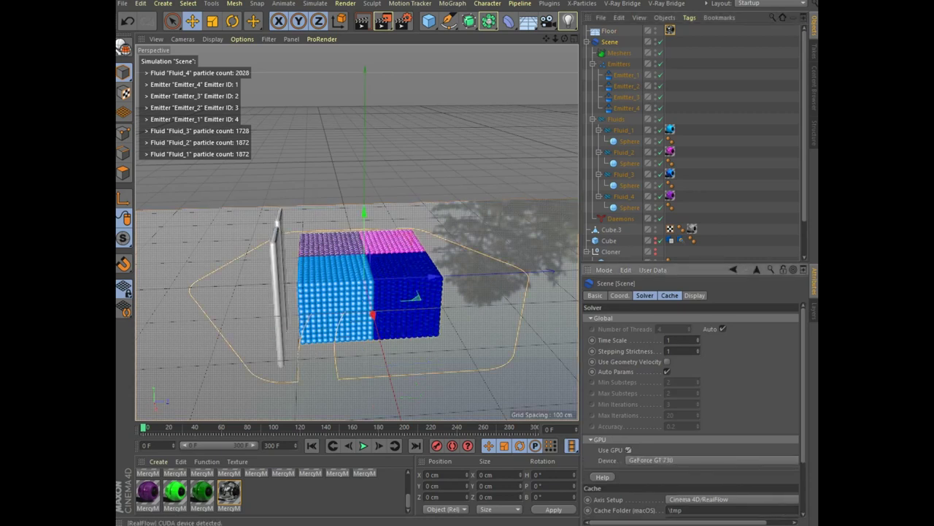
# - Replay the GPU-solved simulation, then stop and rewind it to frame 0
pyautogui.click(363, 445)
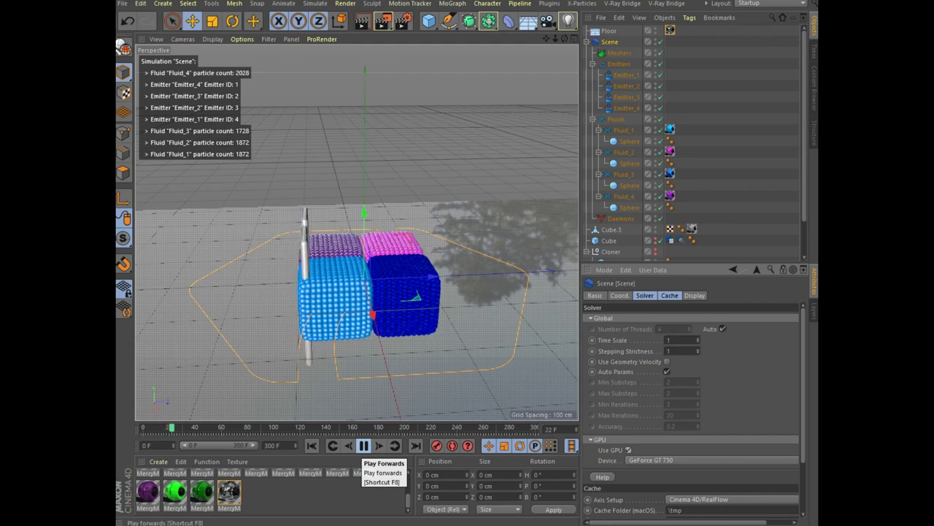
pyautogui.click(364, 445)
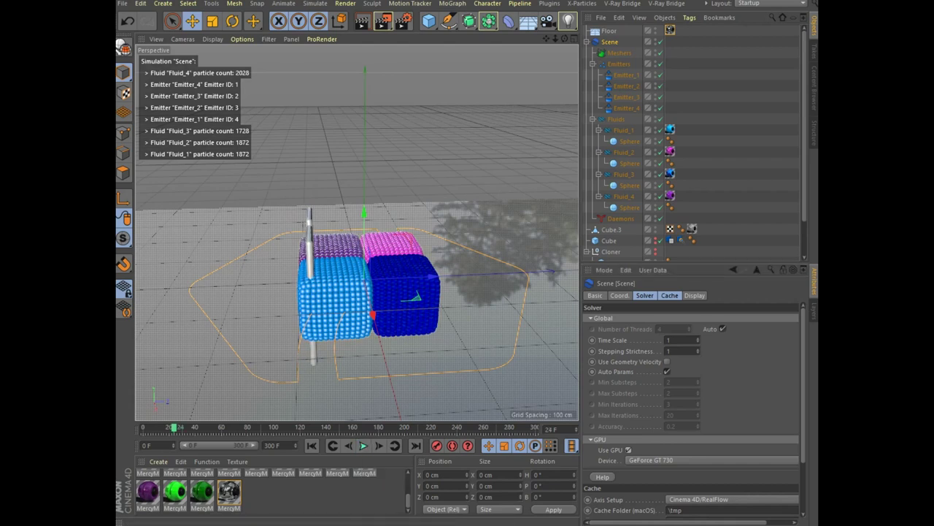
pyautogui.click(312, 446)
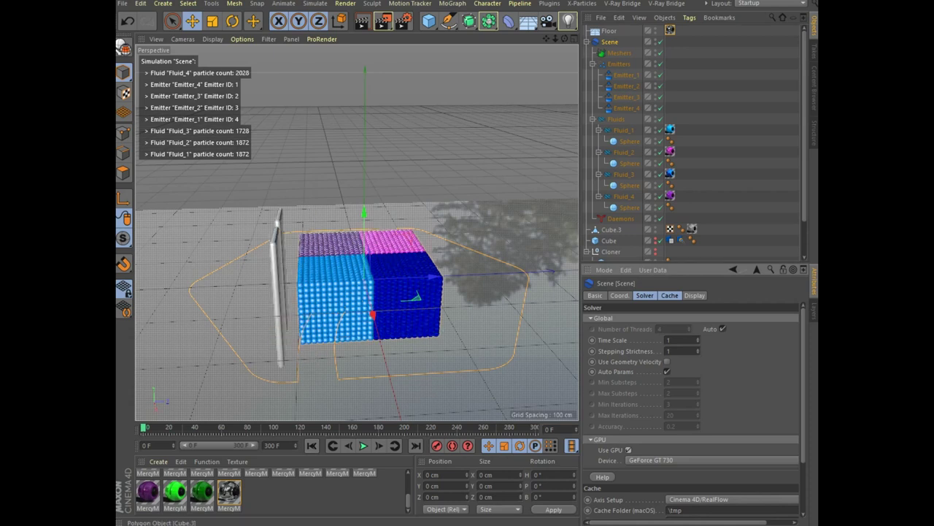
pyautogui.click(278, 292)
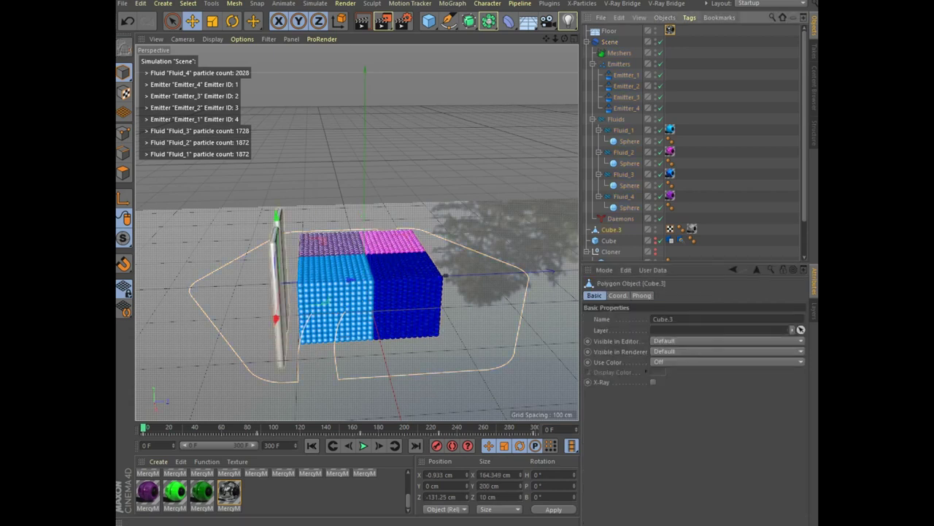
# - Add a RealFlow Collider tag to Cube.3 with Continuous Collision Detection on, then play
pyautogui.rightClick(613, 230)
pyautogui.moveTo(645, 106)
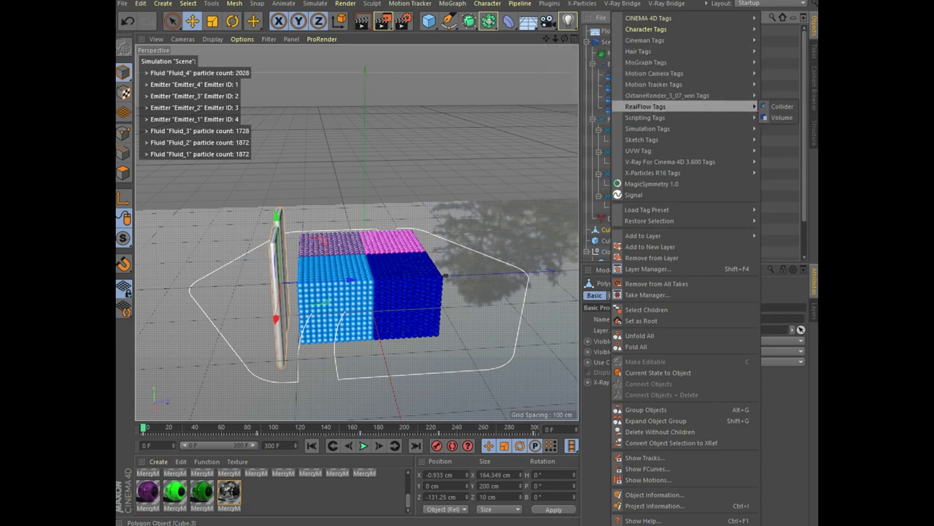
pyautogui.click(780, 106)
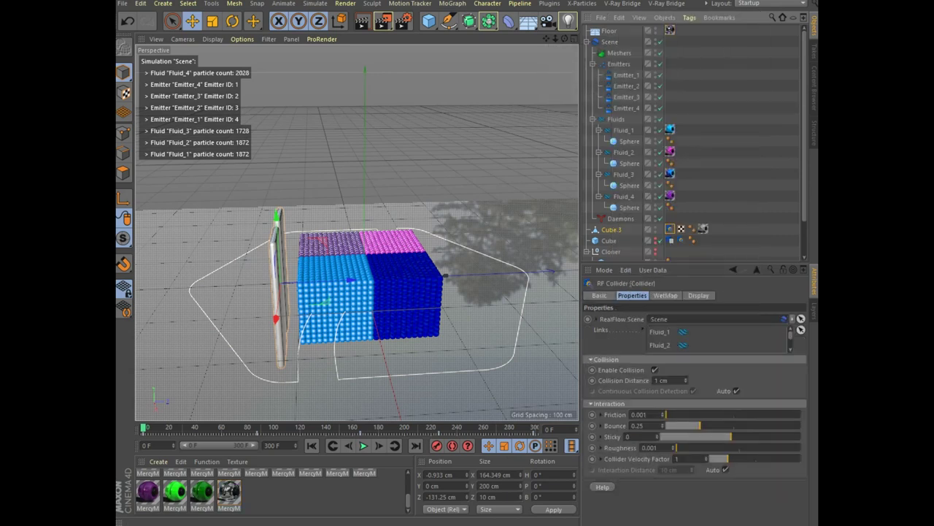
pyautogui.click(736, 390)
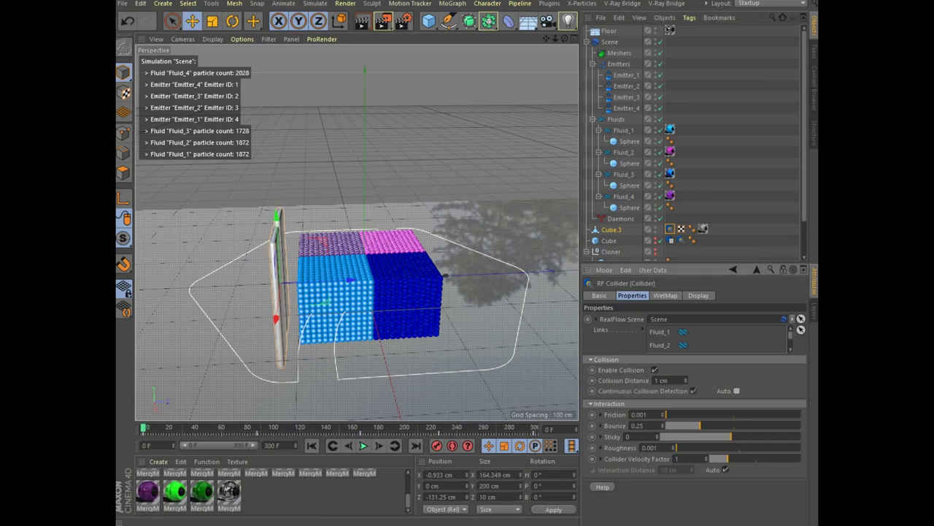
pyautogui.click(363, 445)
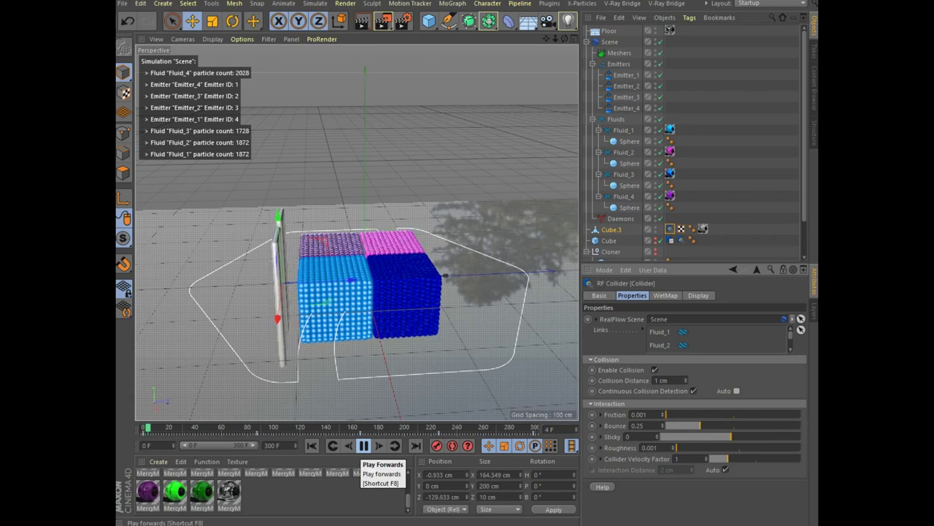
# - Stop and restart playback, letting the simulation run to about frame 68
pyautogui.click(363, 446)
pyautogui.click(364, 445)
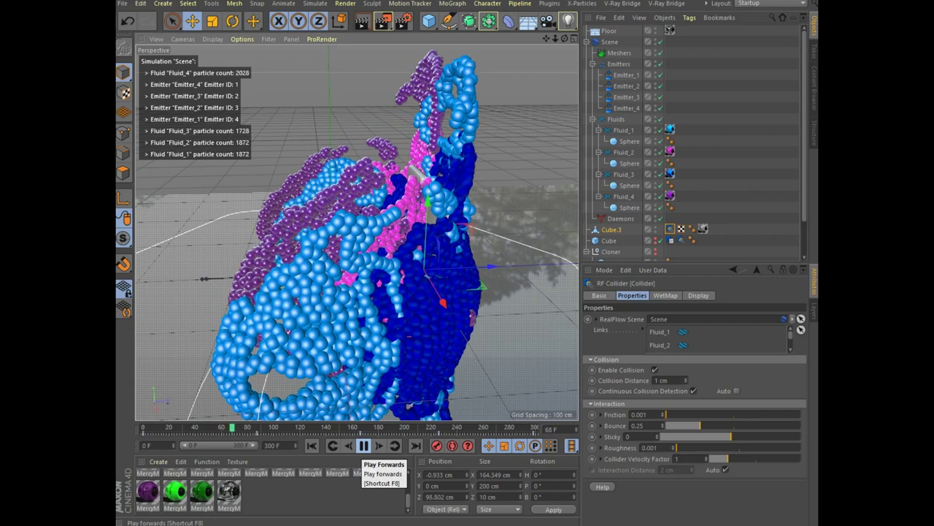
# - Stop playback, collapse Fluid_1–Fluid_4 in the Object Manager and rewind to frame 0
pyautogui.click(364, 446)
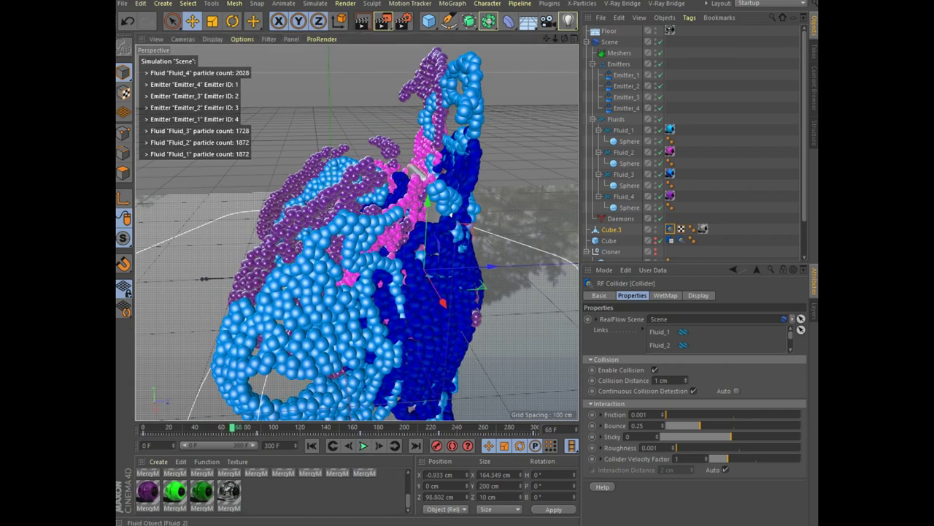
pyautogui.click(598, 130)
pyautogui.click(598, 140)
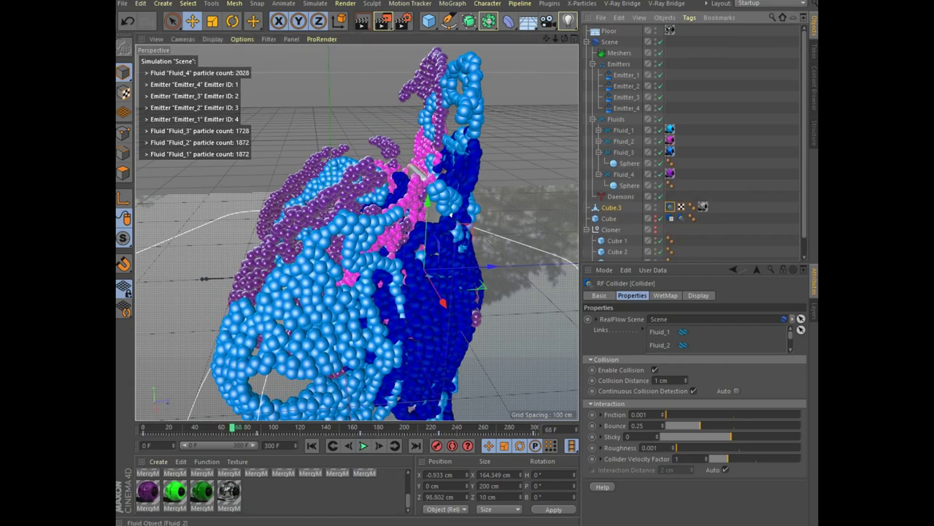
pyautogui.click(598, 152)
pyautogui.click(599, 163)
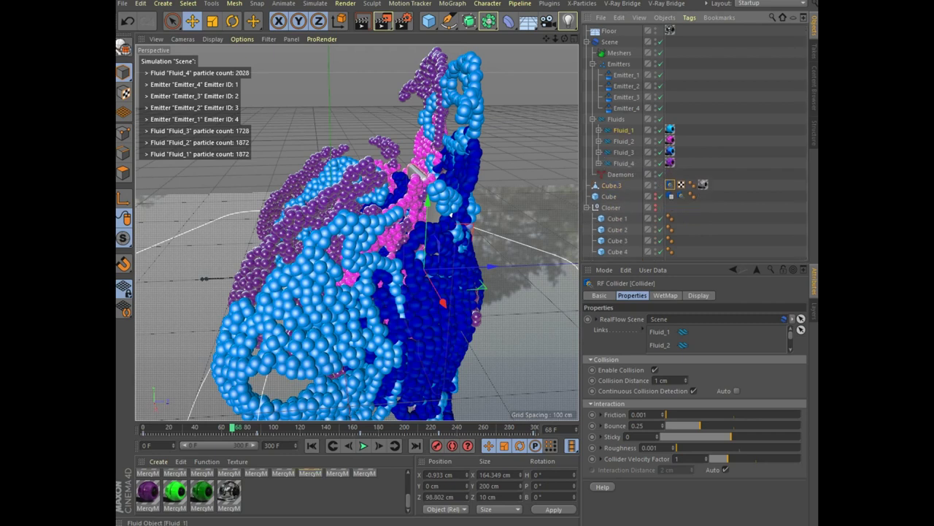
pyautogui.click(622, 130)
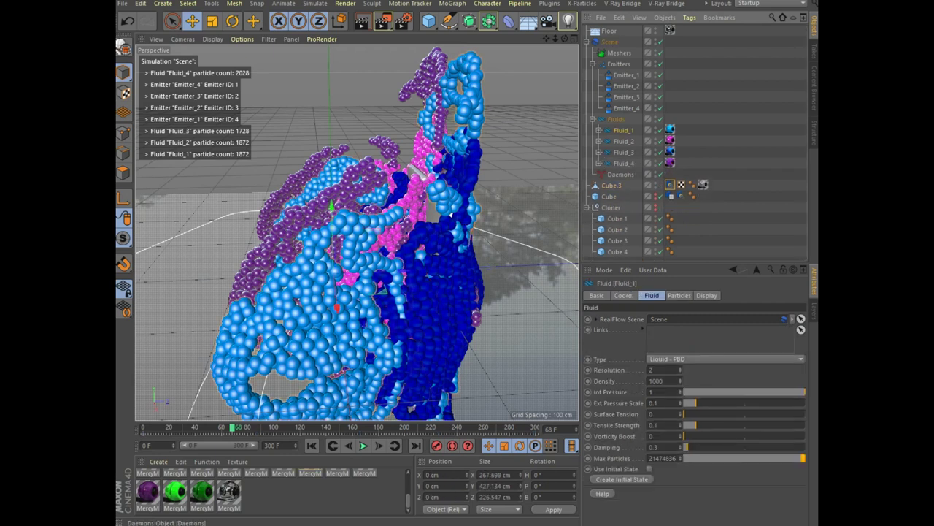
pyautogui.click(312, 445)
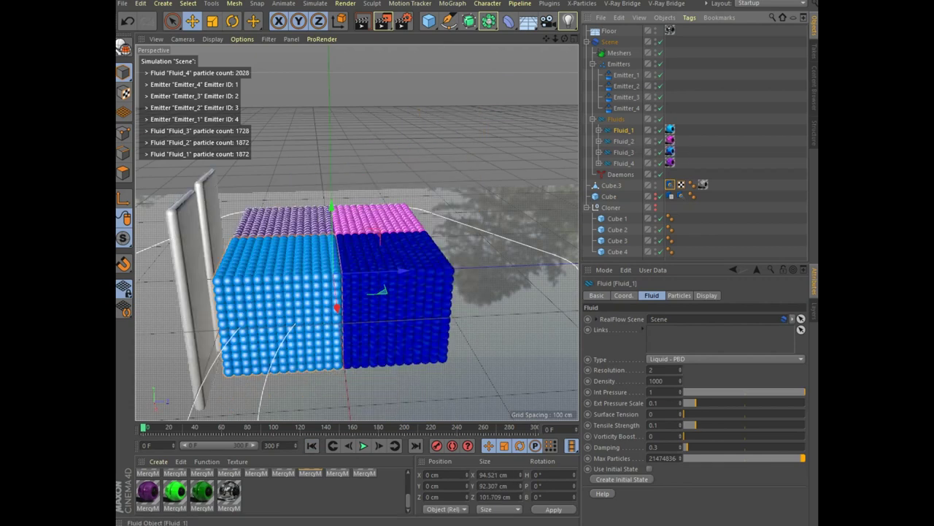
# - Switch all four fluids to Granular type with Resolution 1 and replay the simulation
pyautogui.keyDown('shift'); pyautogui.click(624, 163); pyautogui.keyUp('shift')
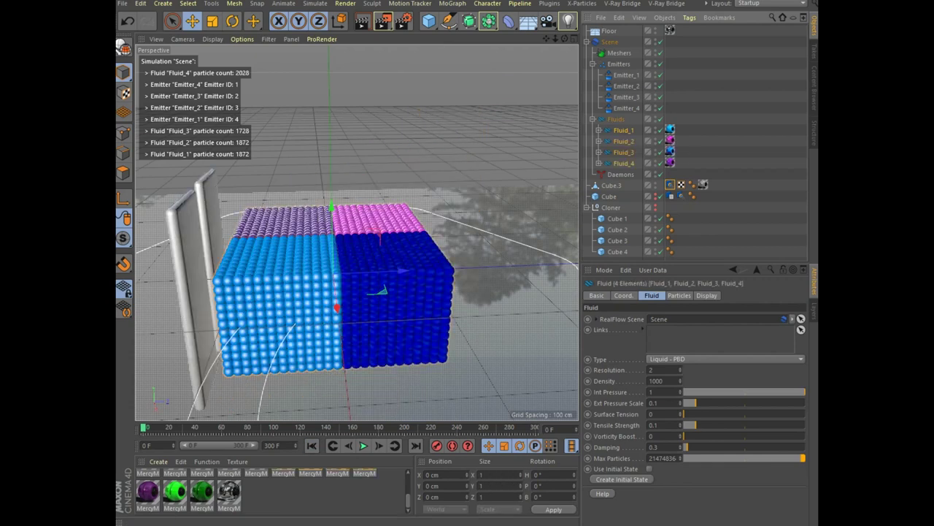
pyautogui.click(727, 358)
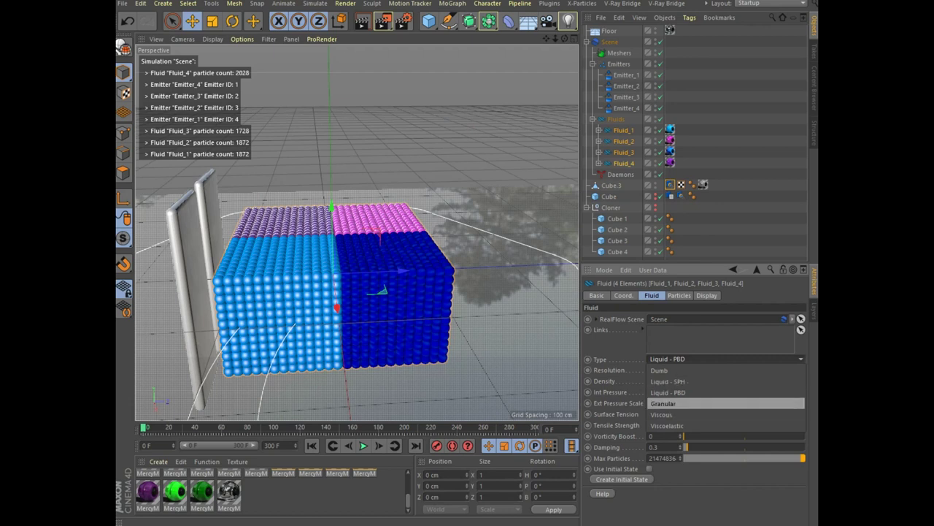
pyautogui.click(663, 403)
pyautogui.doubleClick(647, 370)
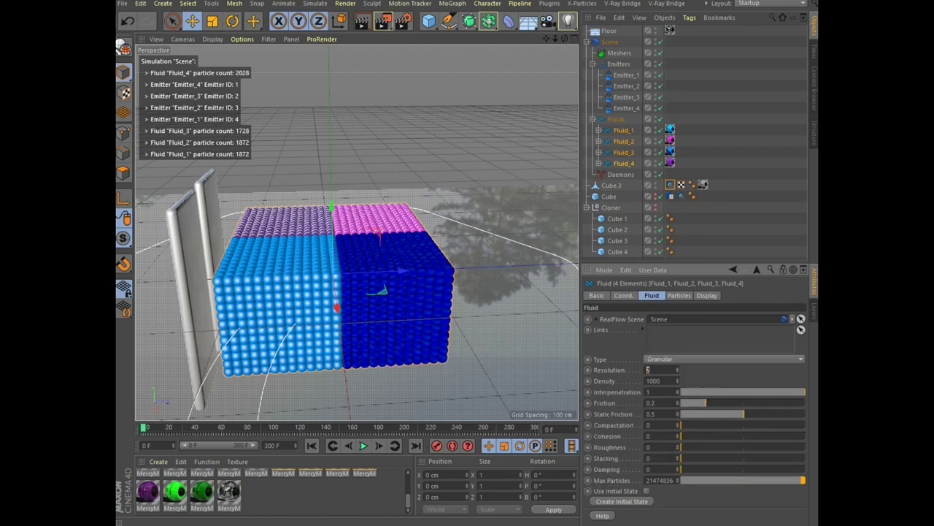
pyautogui.write('1')
pyautogui.click(363, 445)
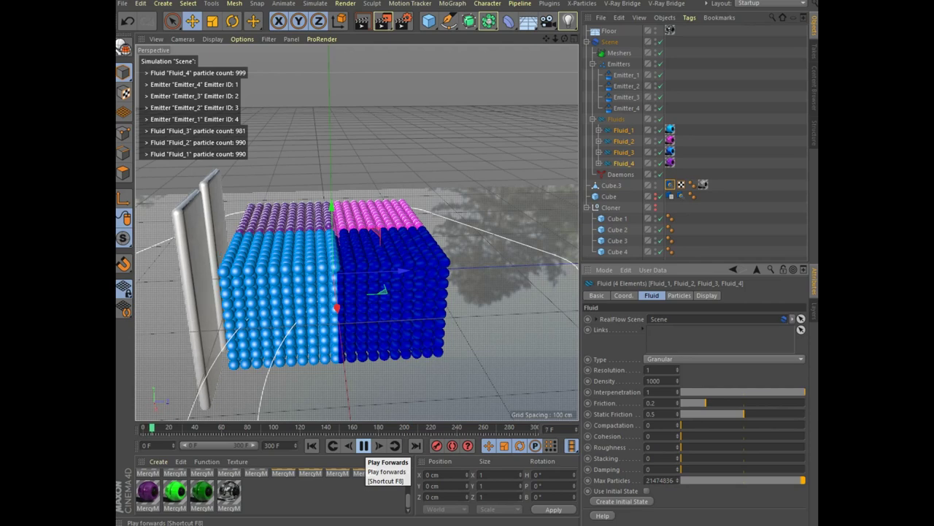
# - Orbit the view and replay the granular simulation, stopping around frame 35
pyautogui.click(364, 445)
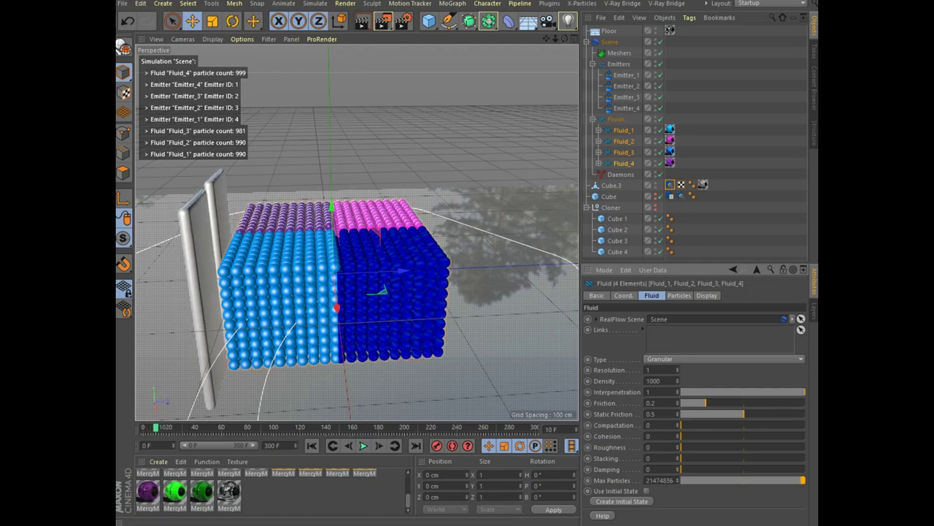
pyautogui.keyDown('alt'); pyautogui.moveTo(357, 233); pyautogui.dragTo(339, 235); pyautogui.keyUp('alt')
pyautogui.click(364, 445)
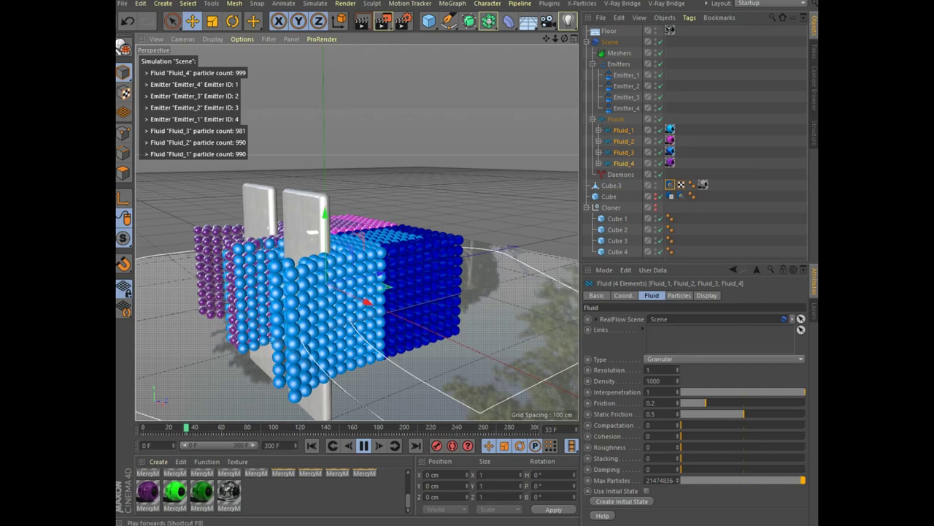
pyautogui.press('F8')
# - Add a RealFlow Gravity daemon under Scene, lower its Strength from 981 to 400 cm, and rewind
pyautogui.click(670, 195)
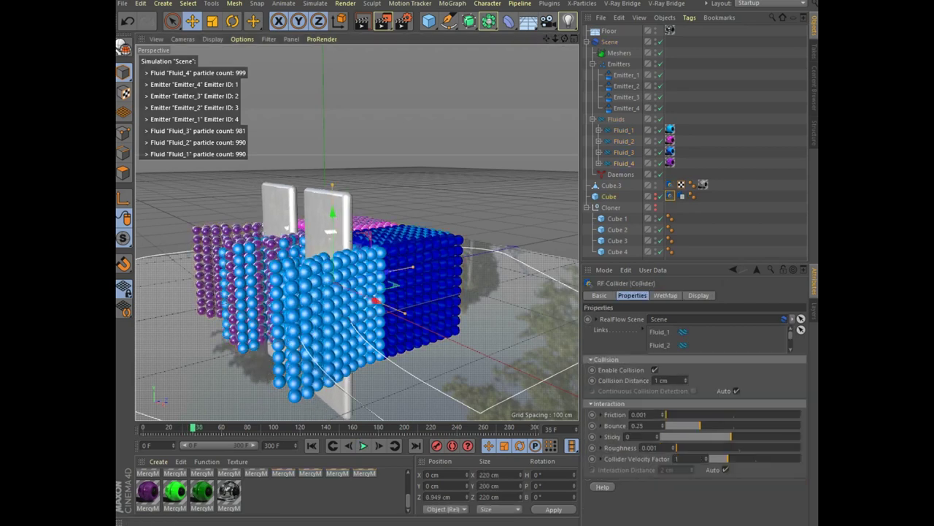
pyautogui.click(609, 42)
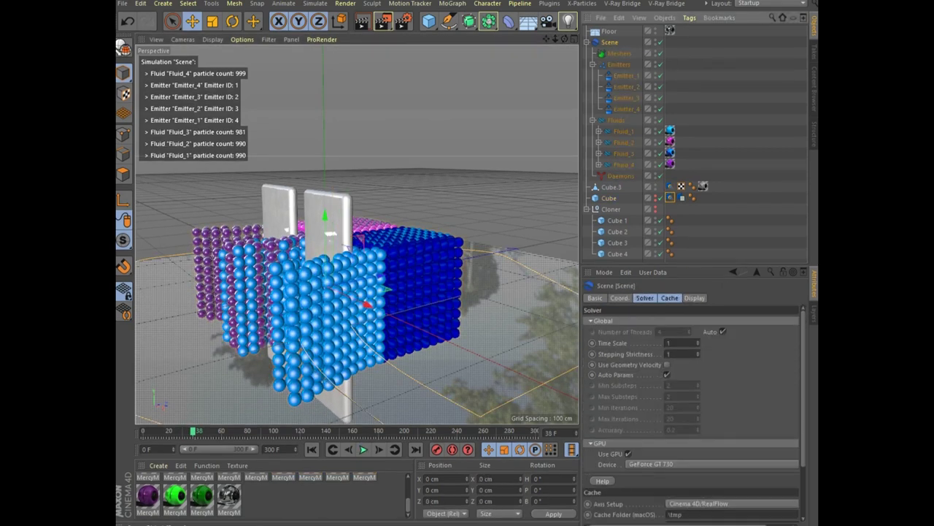
pyautogui.click(706, 4)
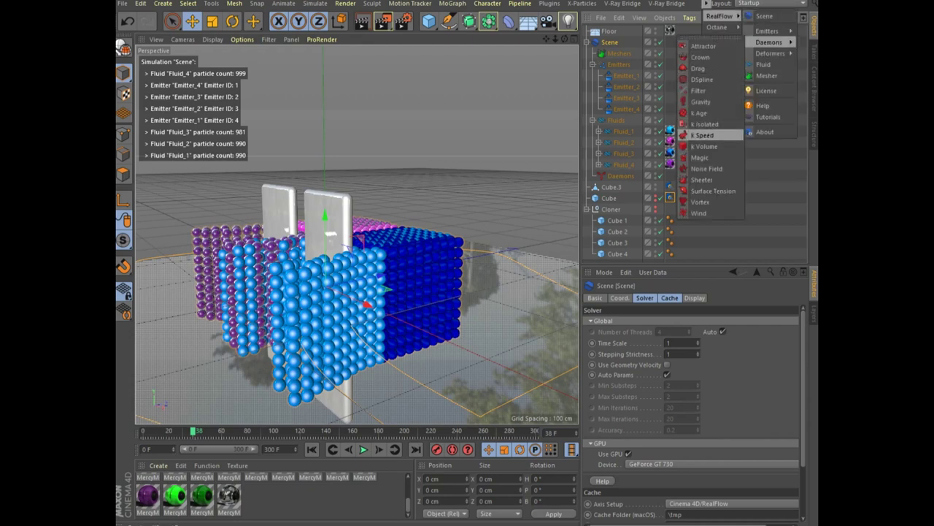
pyautogui.click(701, 101)
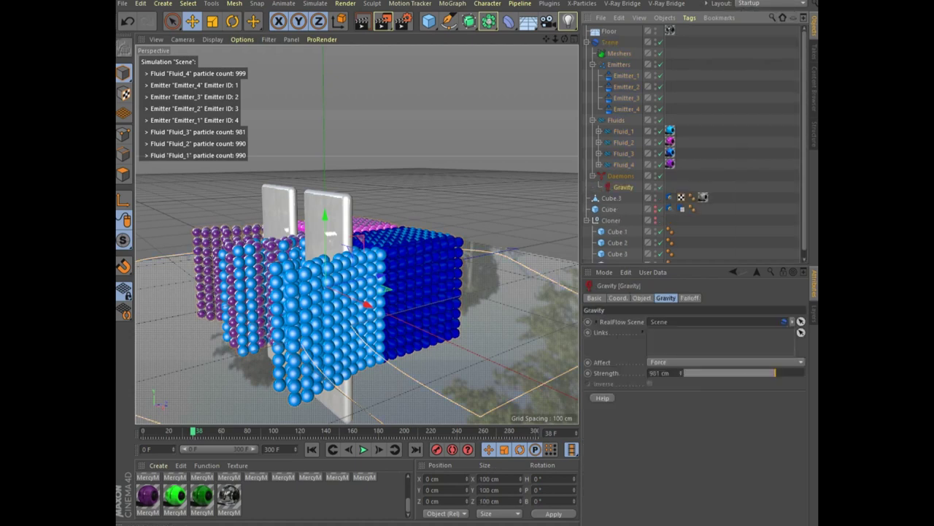
pyautogui.doubleClick(655, 373)
pyautogui.write('400')
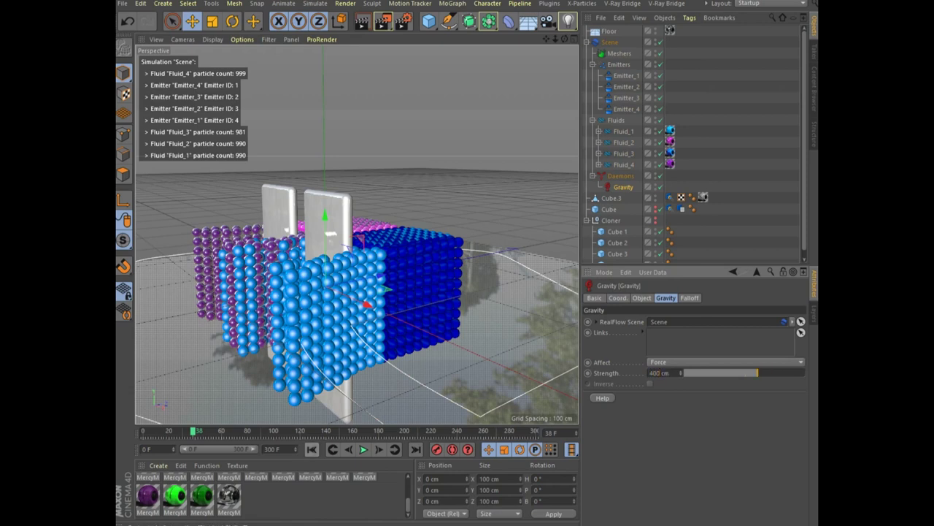
pyautogui.click(311, 449)
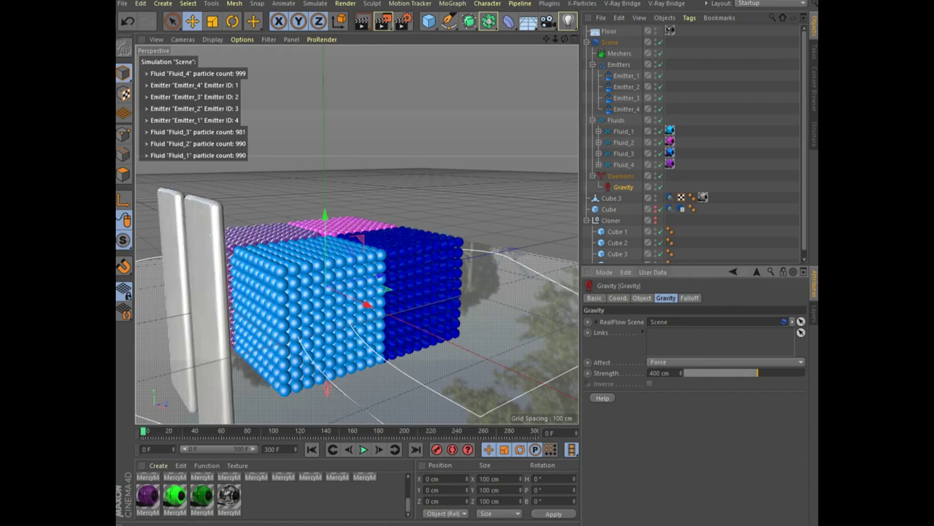
# - Drag Fluid_1 through Fluid_4 into the Gravity daemon's Links field and play the simulation
pyautogui.click(624, 130)
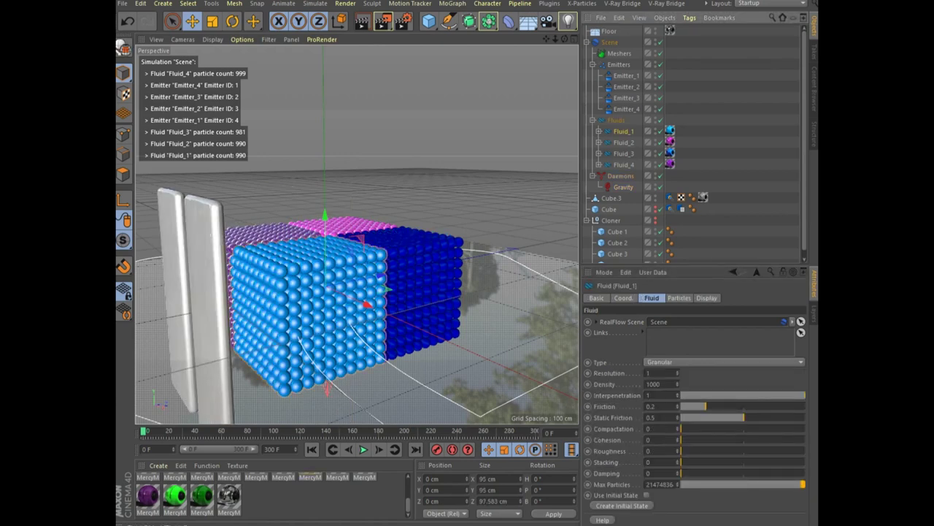
pyautogui.keyDown('shift'); pyautogui.click(623, 164); pyautogui.keyUp('shift')
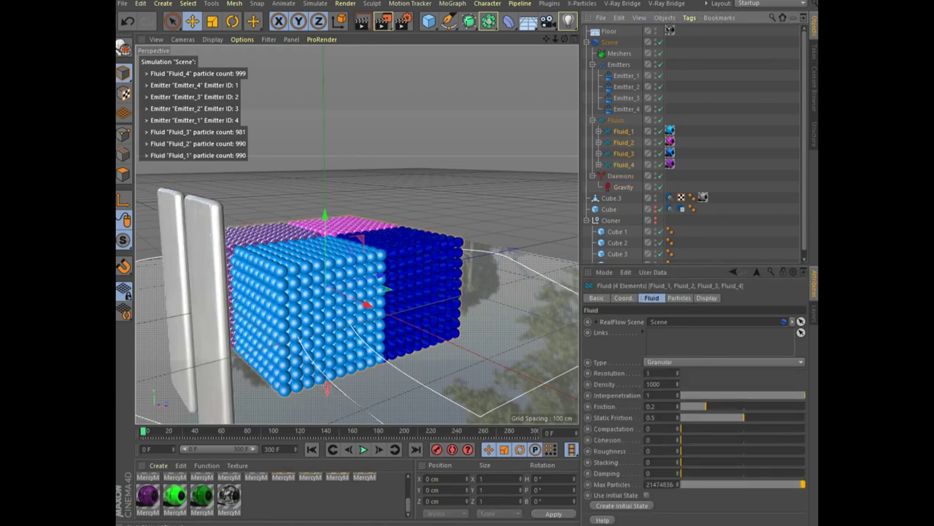
pyautogui.click(624, 187)
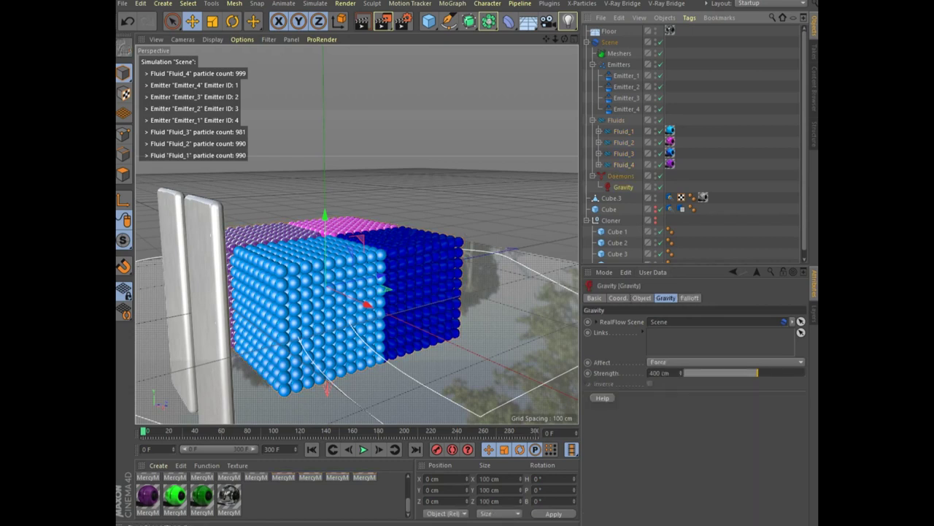
pyautogui.moveTo(623, 132); pyautogui.dragTo(659, 334)
pyautogui.moveTo(624, 142); pyautogui.dragTo(659, 347)
pyautogui.moveTo(623, 154); pyautogui.dragTo(660, 347)
pyautogui.moveTo(623, 164); pyautogui.dragTo(659, 348)
pyautogui.click(363, 449)
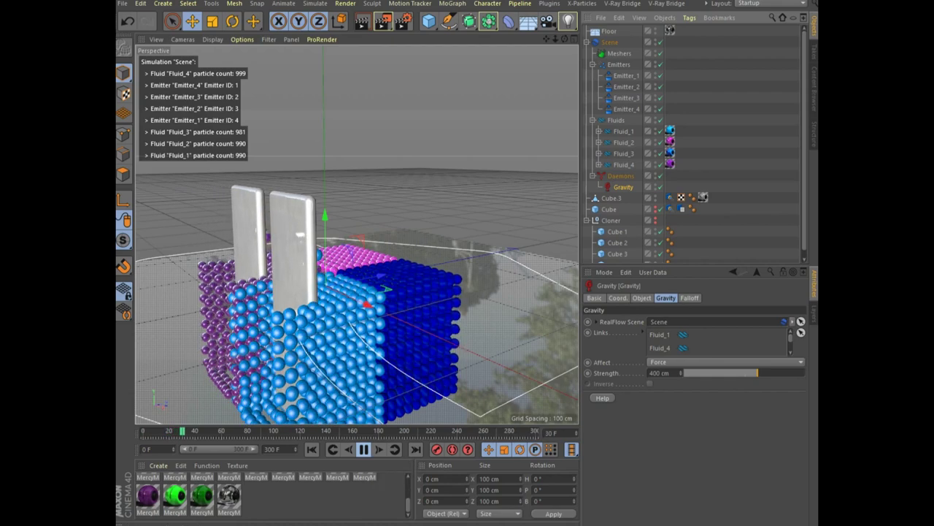
# - Stop playback, adjust the zoom, replay to about frame 47, and select Fluid_1
pyautogui.press('F8')
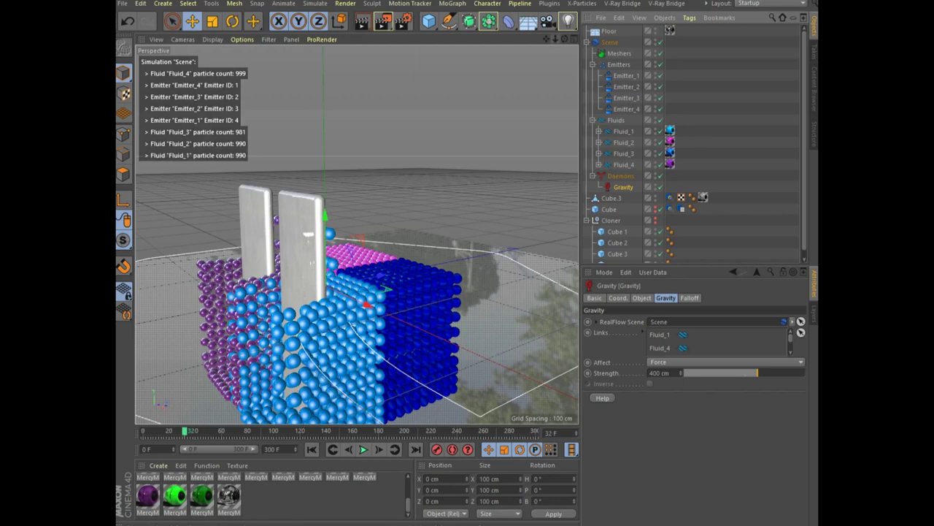
pyautogui.moveTo(555, 39); pyautogui.dragTo(533, 39)
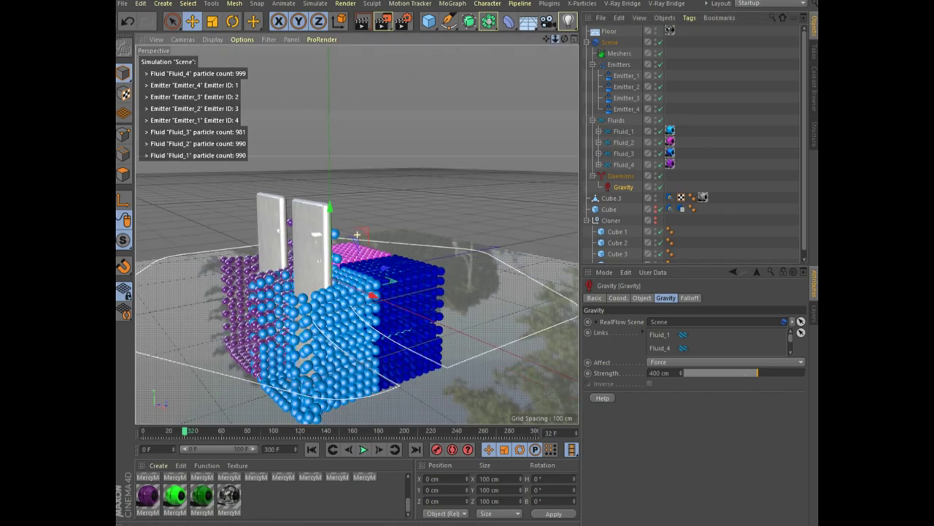
pyautogui.moveTo(533, 38); pyautogui.dragTo(543, 39)
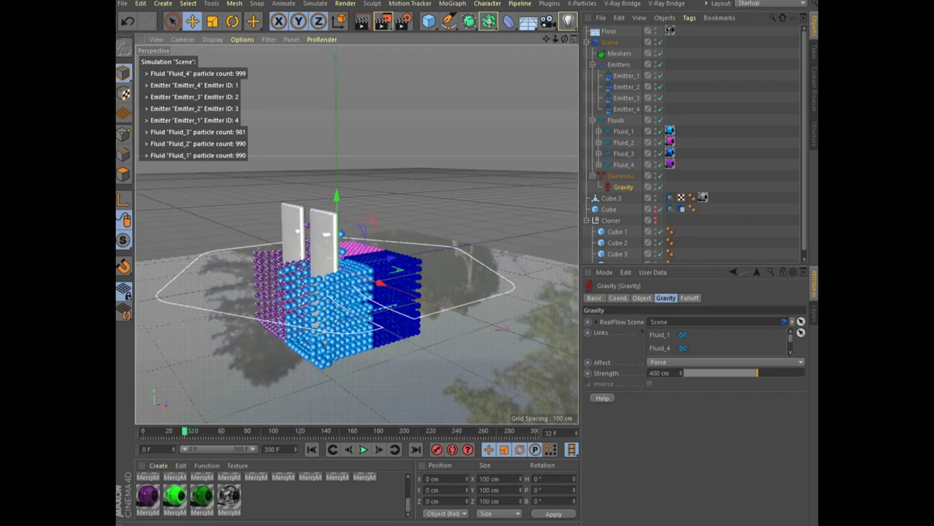
pyautogui.click(362, 448)
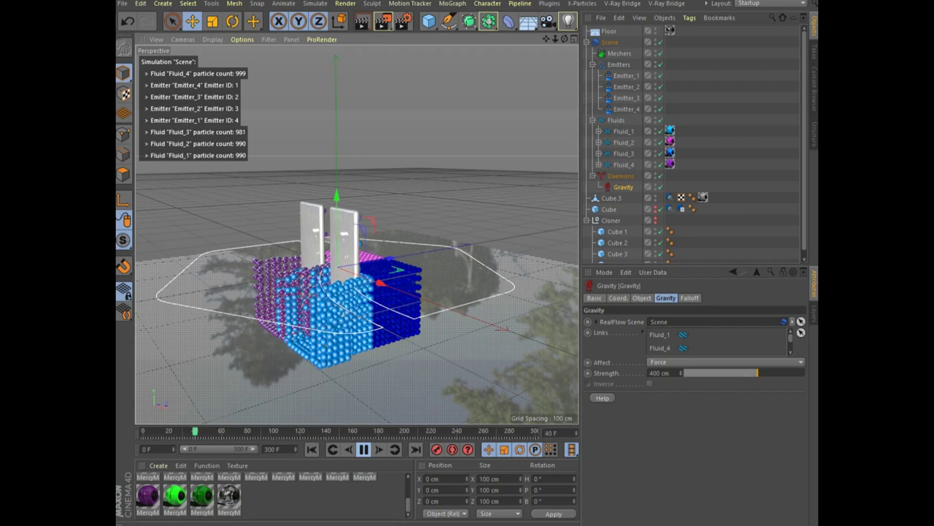
pyautogui.click(363, 449)
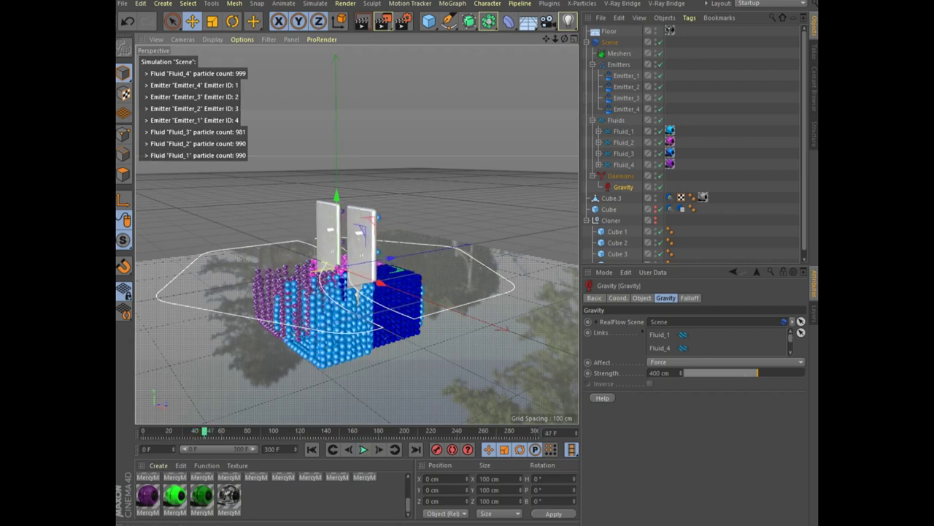
pyautogui.click(623, 130)
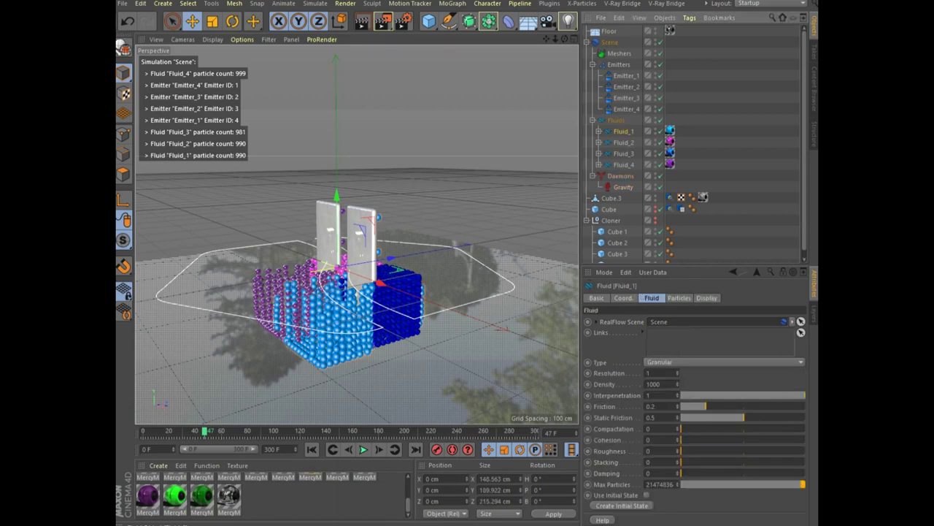
# - Give Fluid_1–Fluid_4 a Compaction of 0.1 and play the simulation through to frame 85
pyautogui.keyDown('shift'); pyautogui.click(623, 164); pyautogui.keyUp('shift')
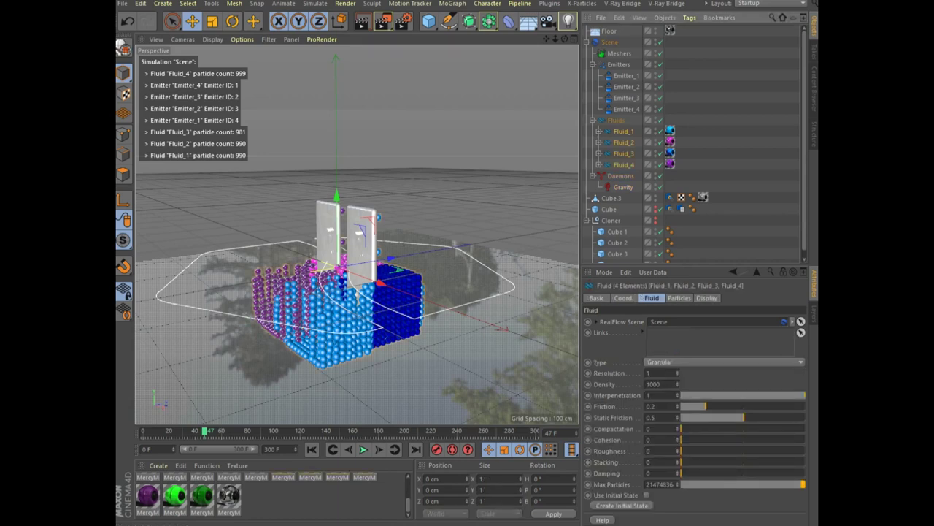
pyautogui.click(647, 428)
pyautogui.write('0.1')
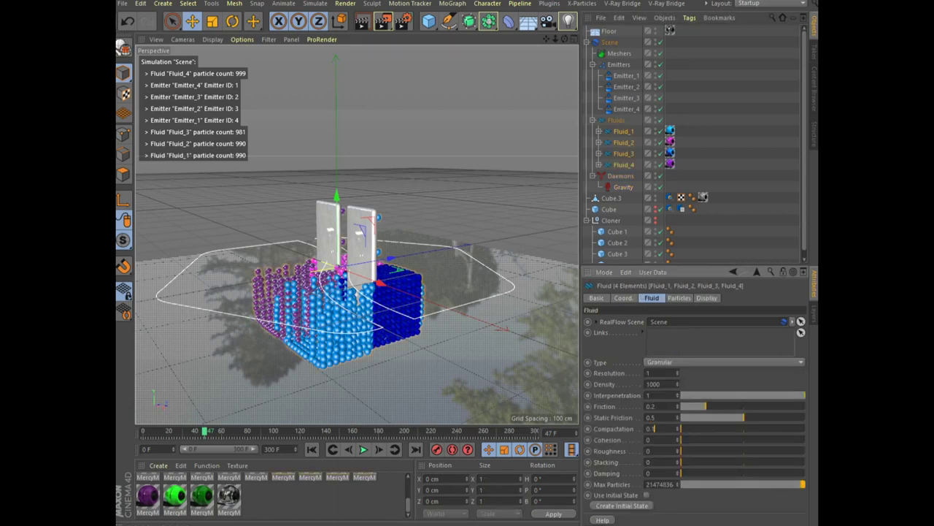
pyautogui.click(312, 449)
pyautogui.click(362, 449)
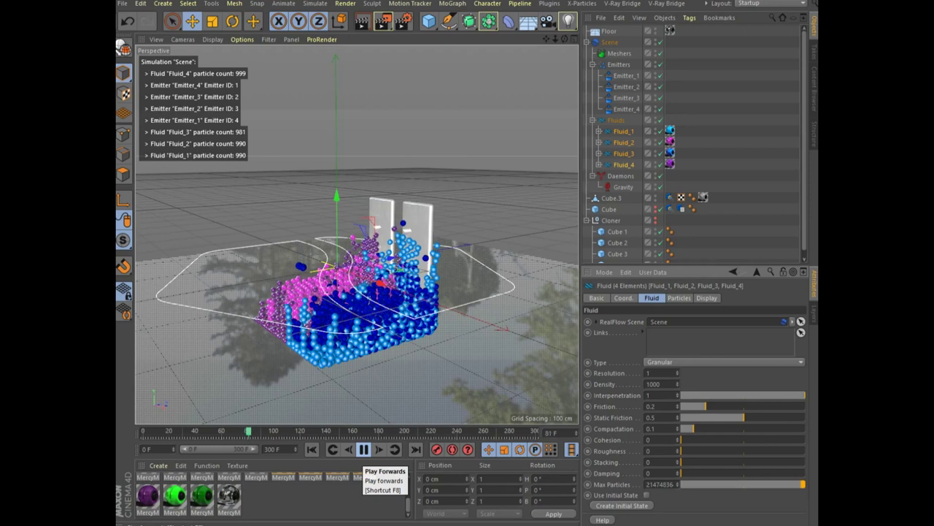
pyautogui.click(363, 448)
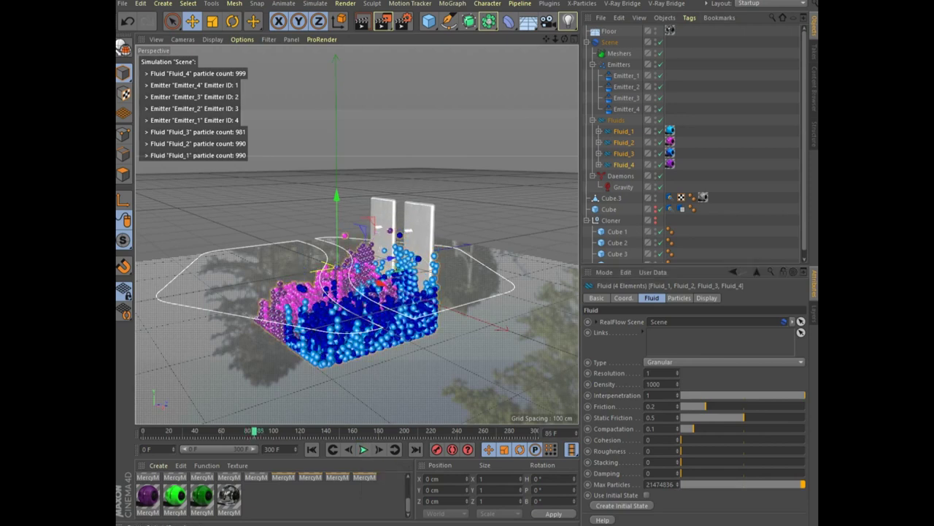
pyautogui.click(610, 41)
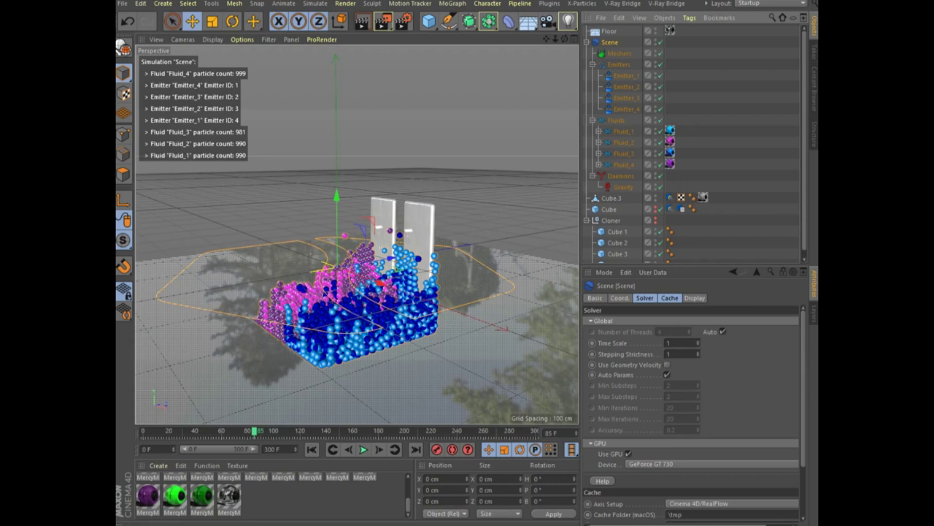
# - Build the simulation cache from the Scene object's Cache tab and rewind to frame 0
pyautogui.click(670, 298)
pyautogui.click(620, 379)
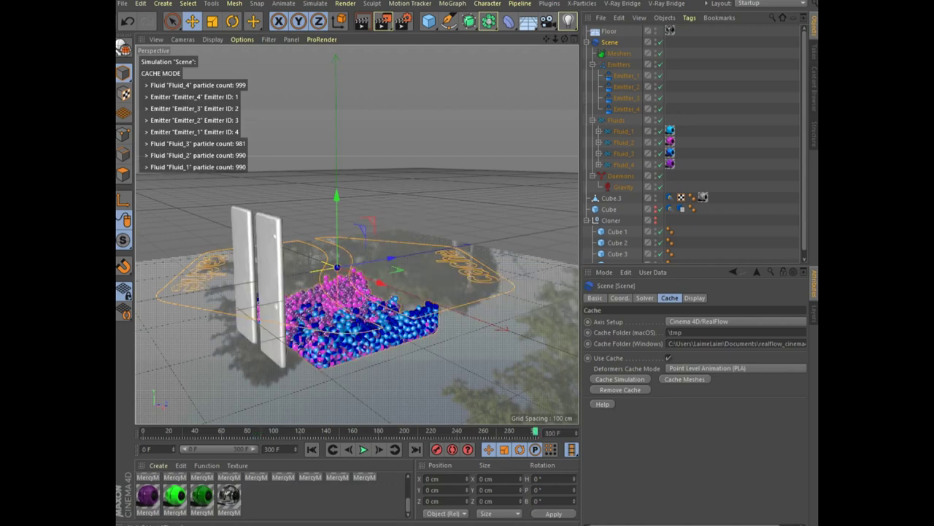
pyautogui.click(312, 449)
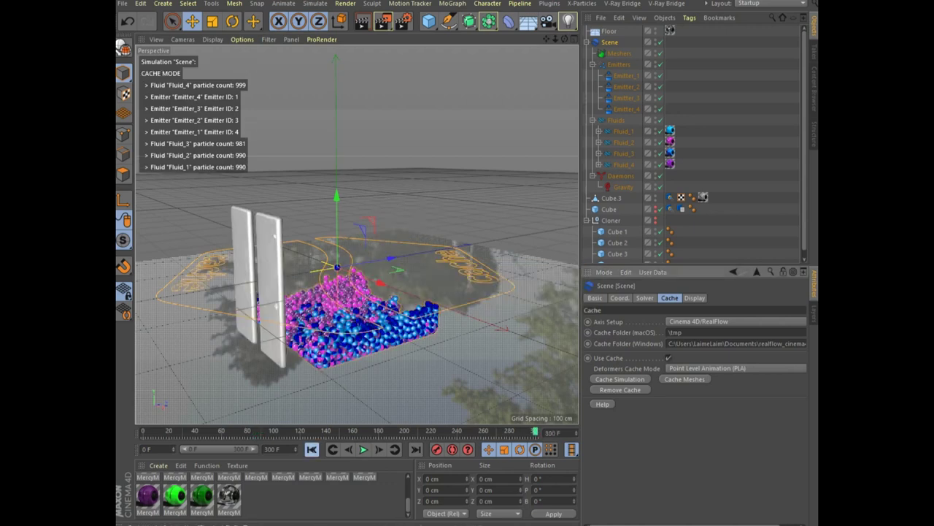
pyautogui.click(567, 21)
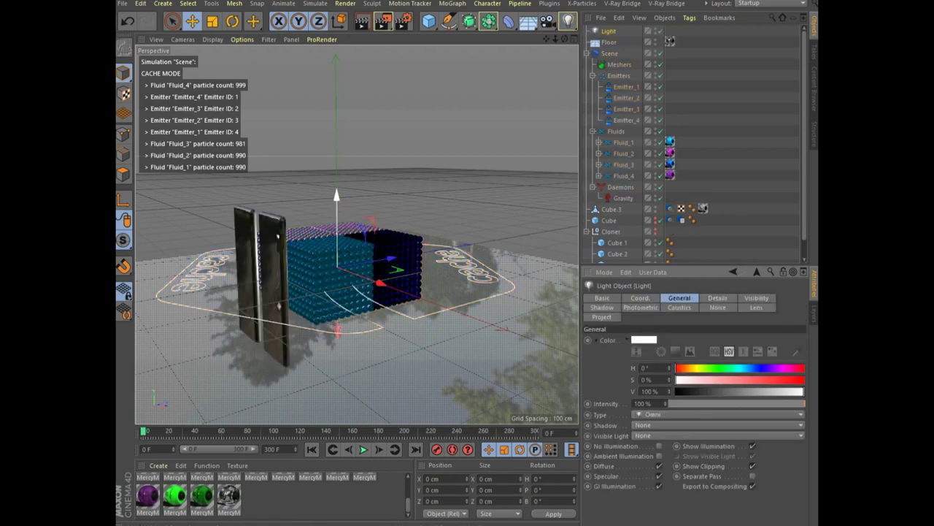
# - Raise the first omni light above the particle cubes and preview it with Interactive Render Region
pyautogui.moveTo(337, 196); pyautogui.dragTo(336, 95)
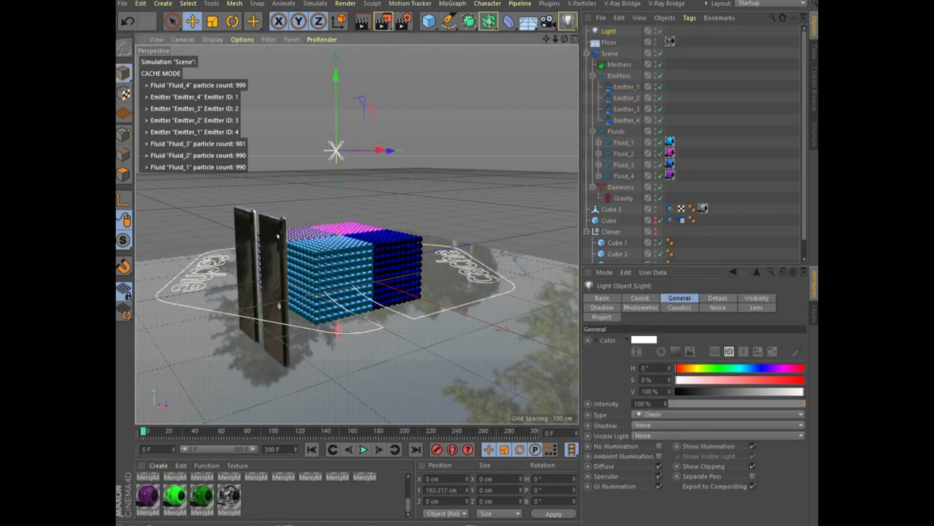
pyautogui.hotkey('alt', 'r')
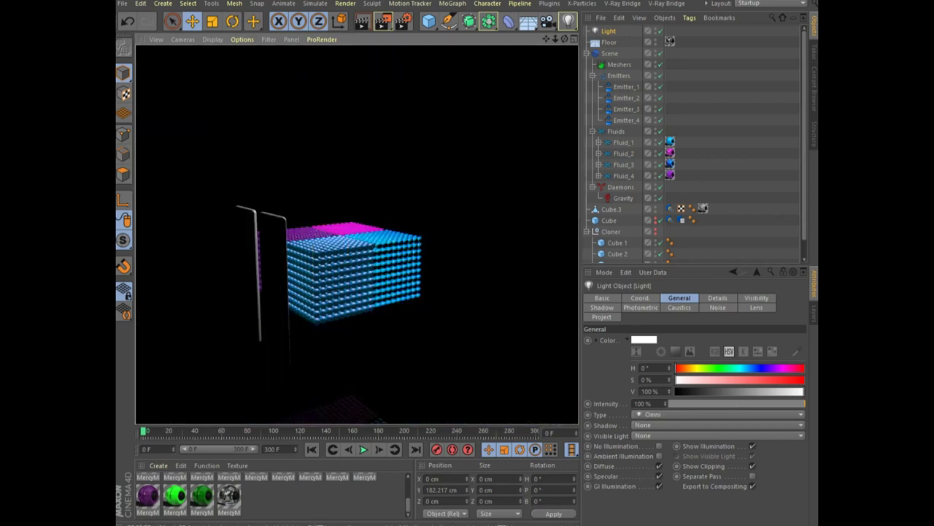
pyautogui.hotkey('alt', 'r')
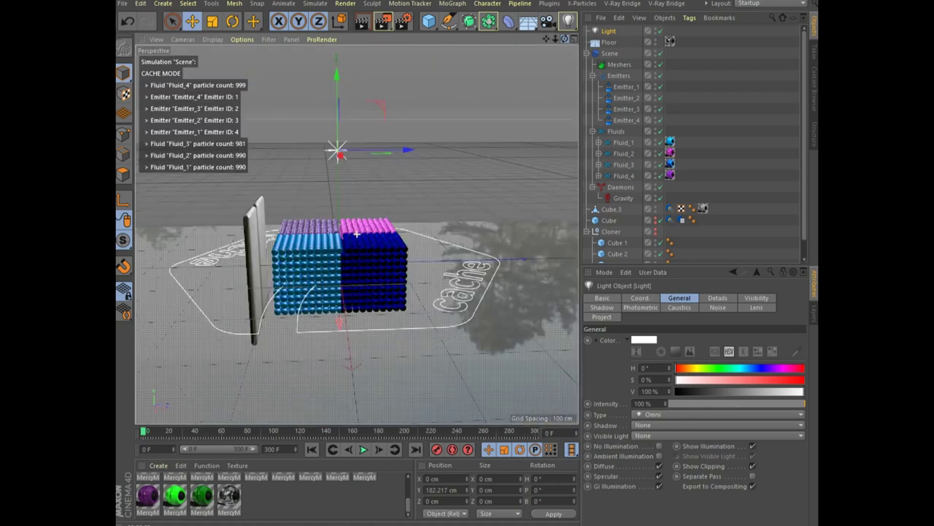
pyautogui.keyDown('alt'); pyautogui.moveTo(329, 233); pyautogui.dragTo(356, 233); pyautogui.keyUp('alt')
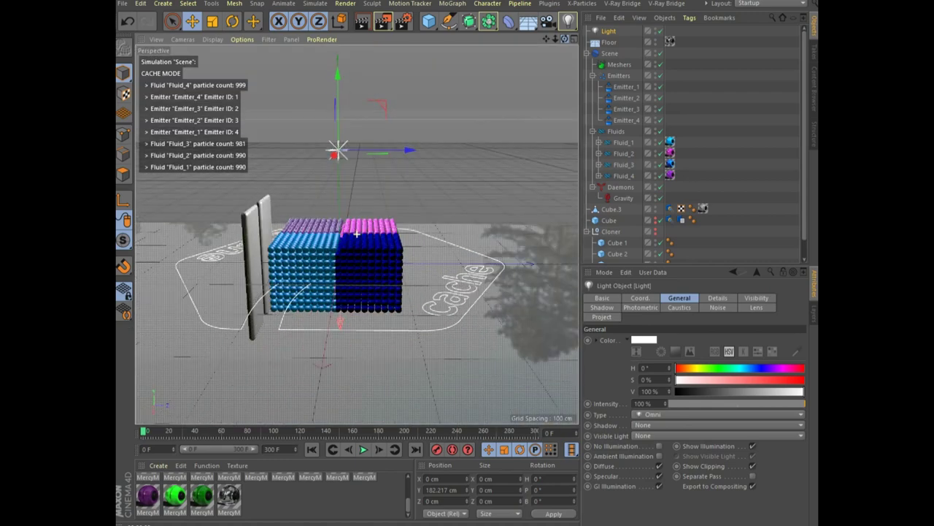
# - Add a second omni light, Light.1, positioned forward and lower at Z 237.739 cm
pyautogui.click(567, 21)
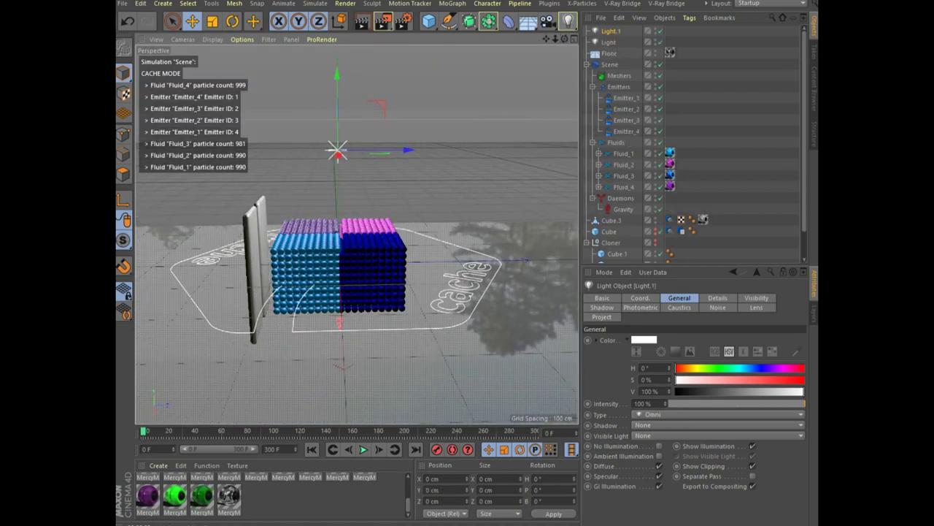
pyautogui.moveTo(409, 262); pyautogui.dragTo(478, 263)
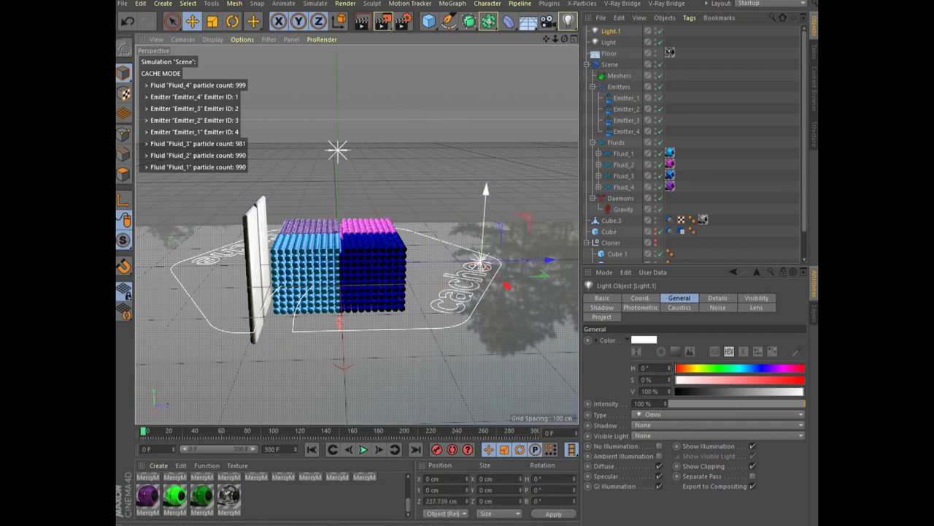
pyautogui.moveTo(485, 191); pyautogui.dragTo(478, 299)
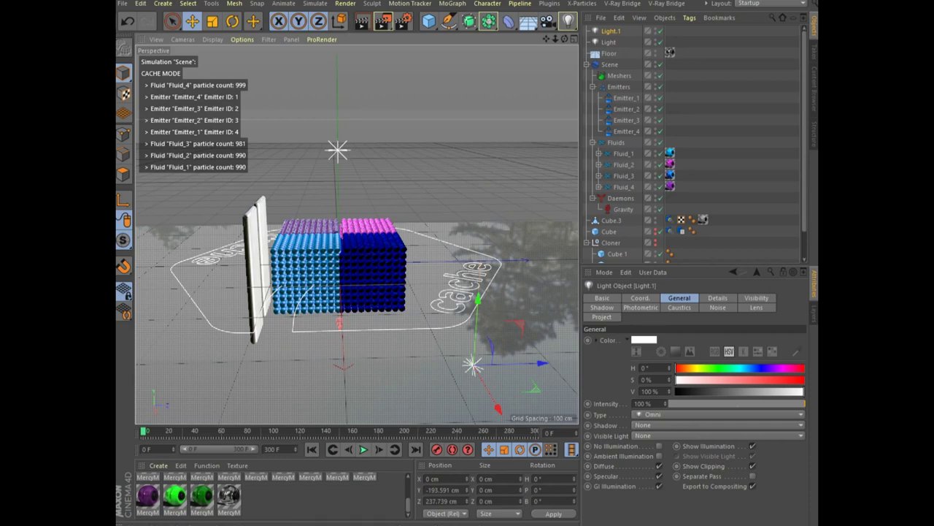
pyautogui.click(403, 21)
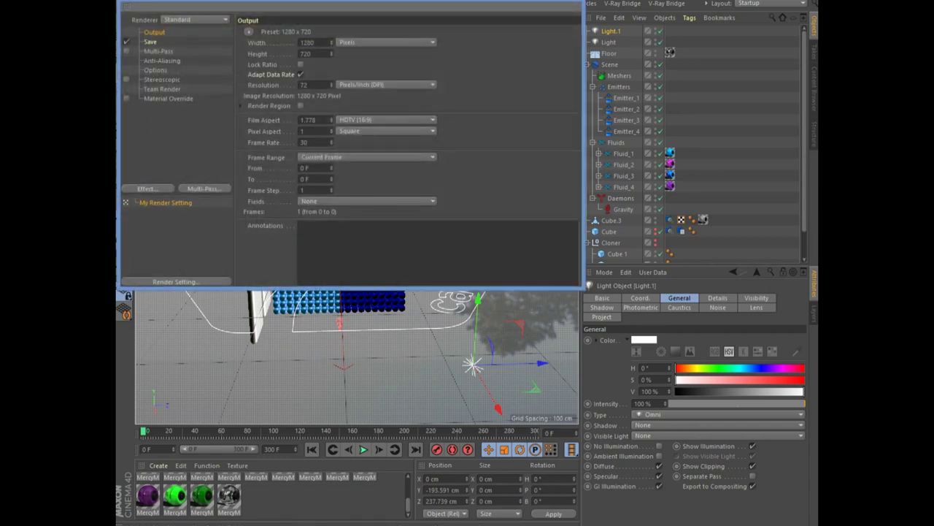
# - Set Render Settings to render All Frames (0–300) in MP4 format and close the window
pyautogui.click(365, 157)
pyautogui.click(316, 190)
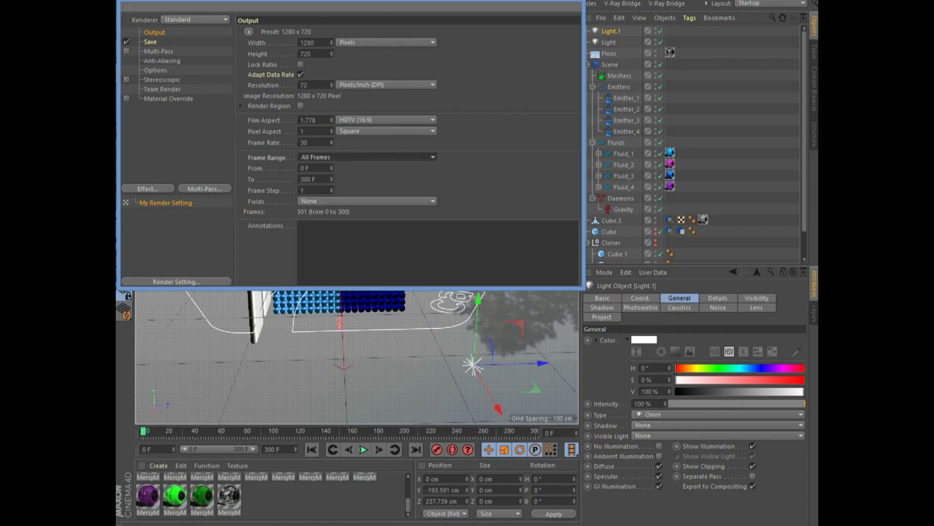
pyautogui.click(149, 42)
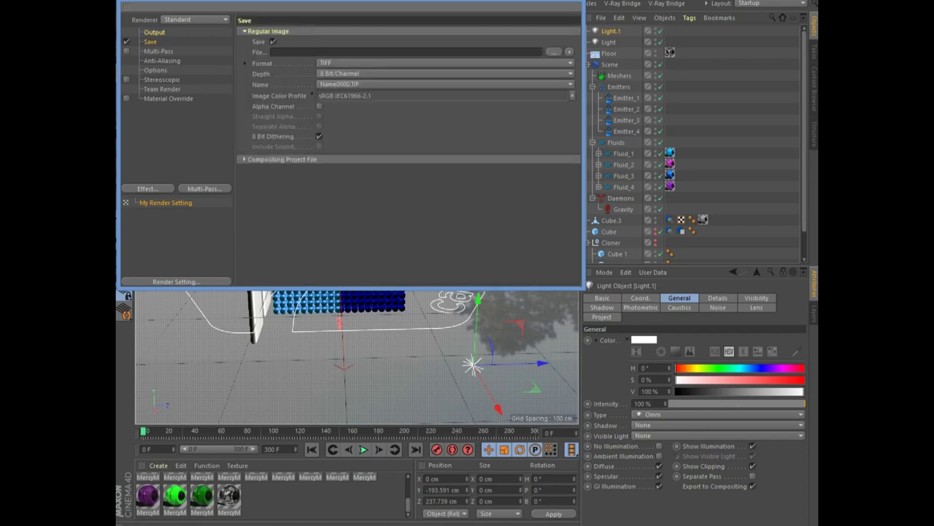
pyautogui.click(444, 63)
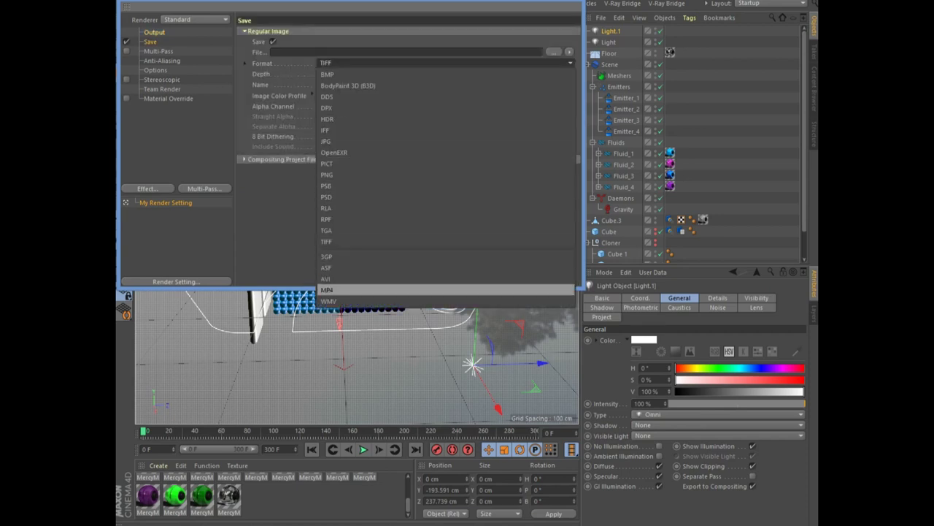
pyautogui.click(327, 290)
pyautogui.click(126, 6)
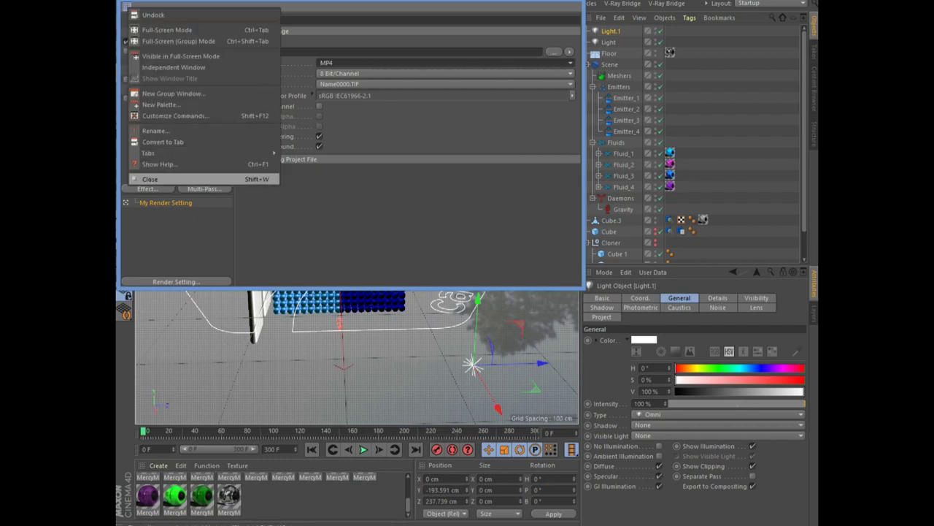
pyautogui.click(157, 179)
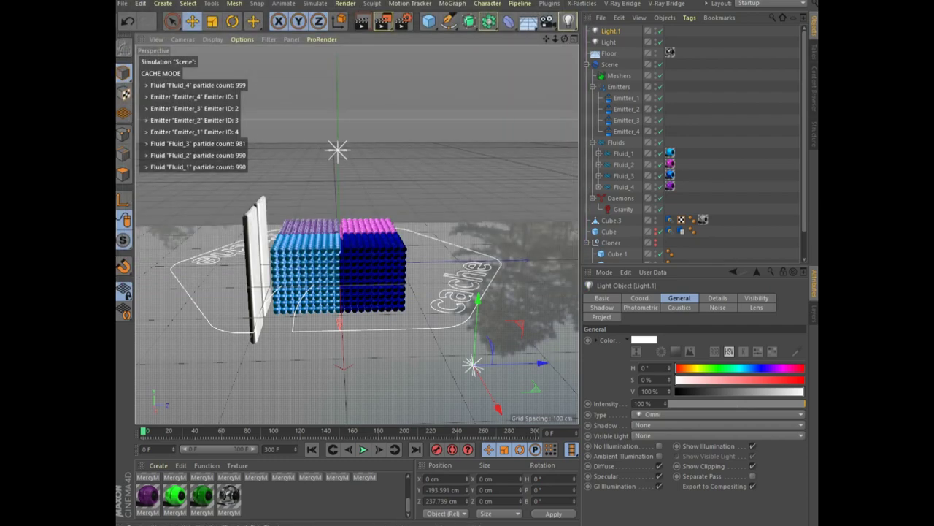
pyautogui.click(383, 20)
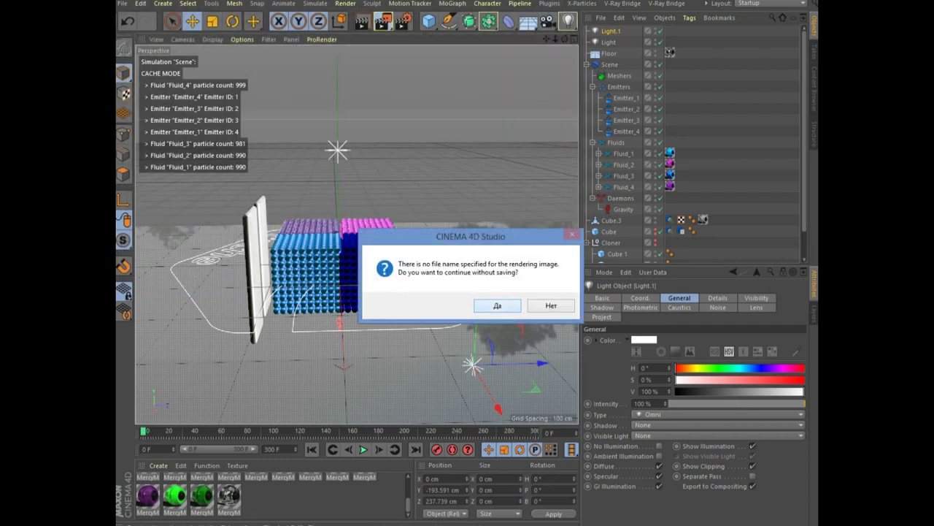
# - Confirm rendering to the Picture Viewer without an output file name
pyautogui.press('Return')
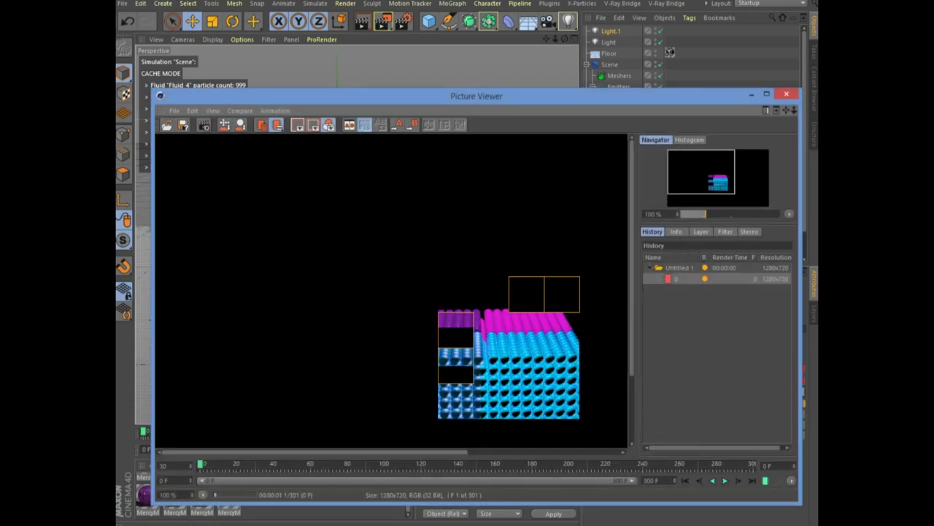